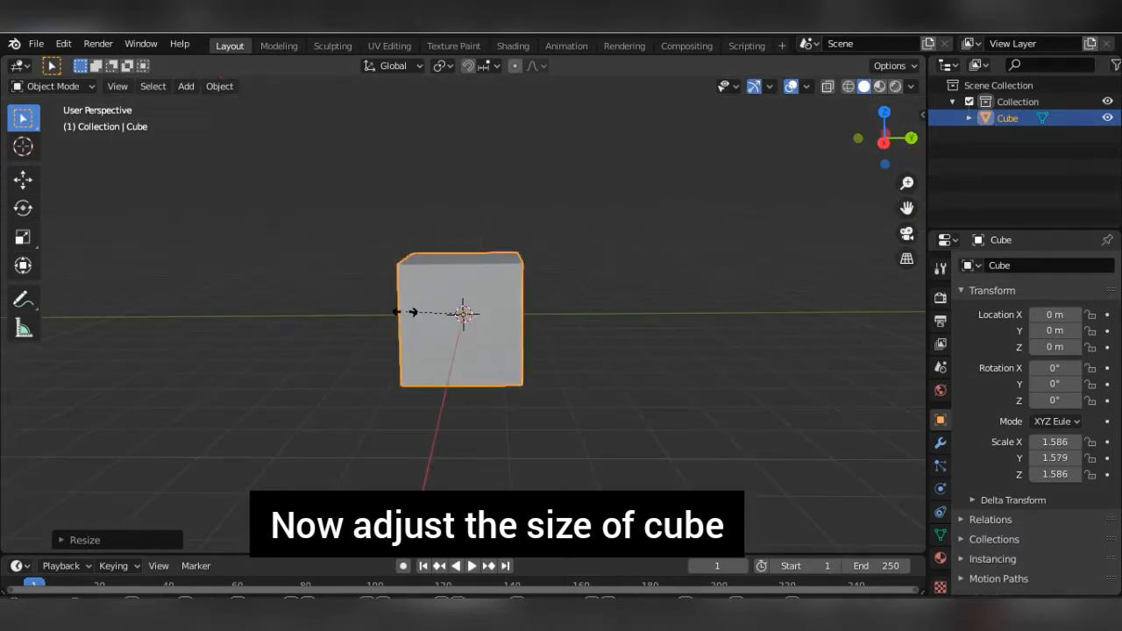
Scale the cube to about 0.955 along Y and about 1.936 along Z.
{"action": "key", "text": "s"}
{"action": "key", "text": "y"}
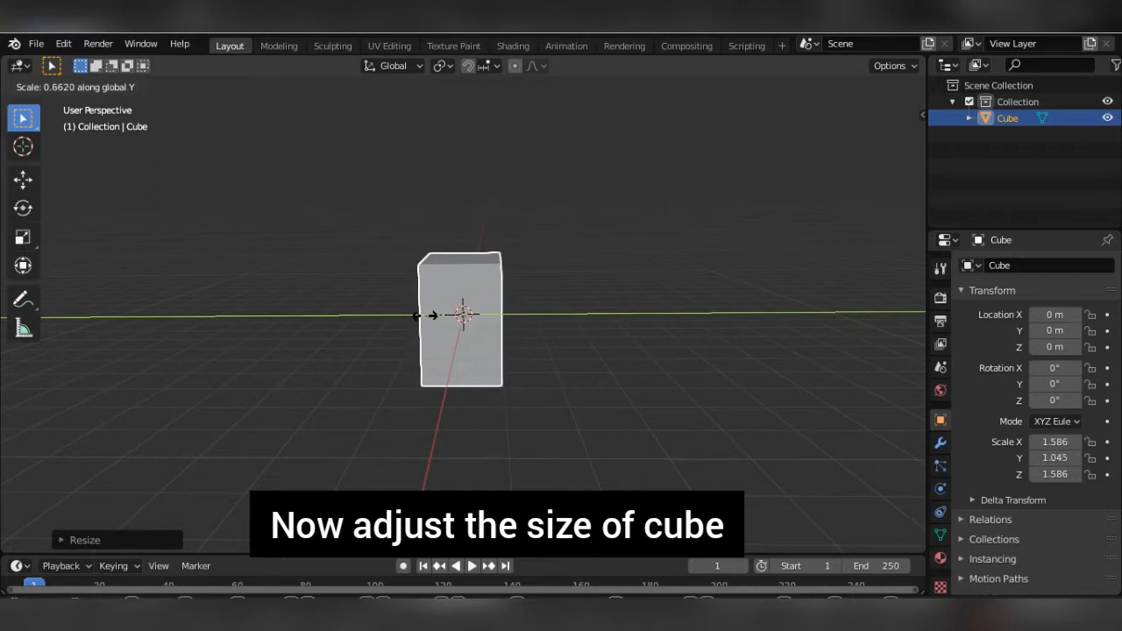
{"action": "left_click", "coordinate": [428, 314]}
{"action": "middle_click_drag", "start_coordinate": [427, 315], "coordinate": [268, 321]}
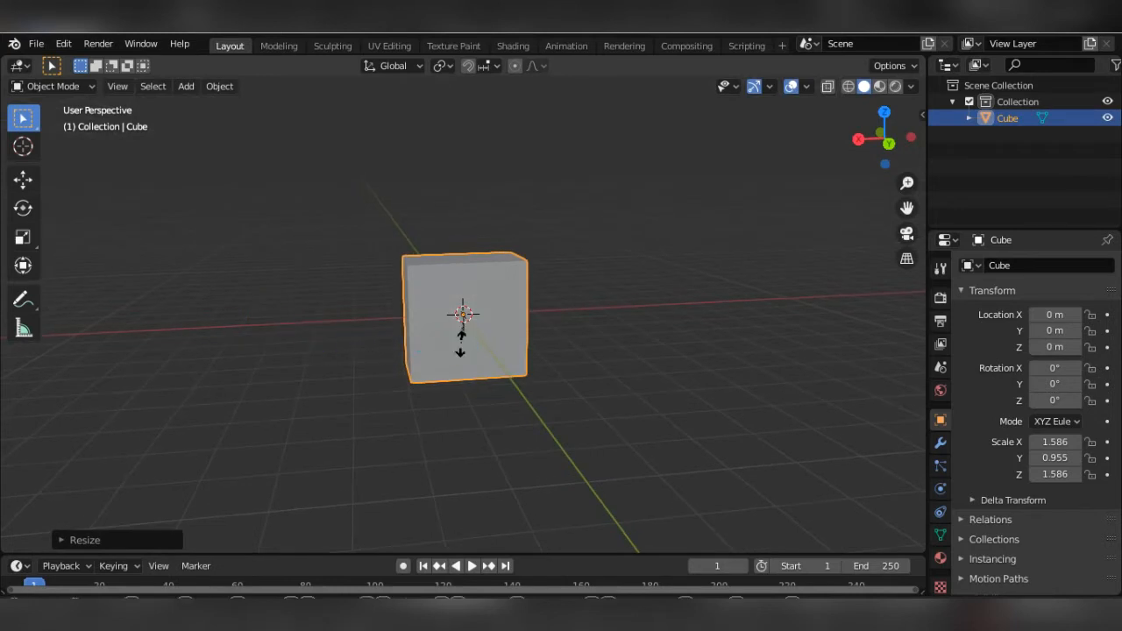
{"action": "key", "text": "s"}
{"action": "key", "text": "z"}
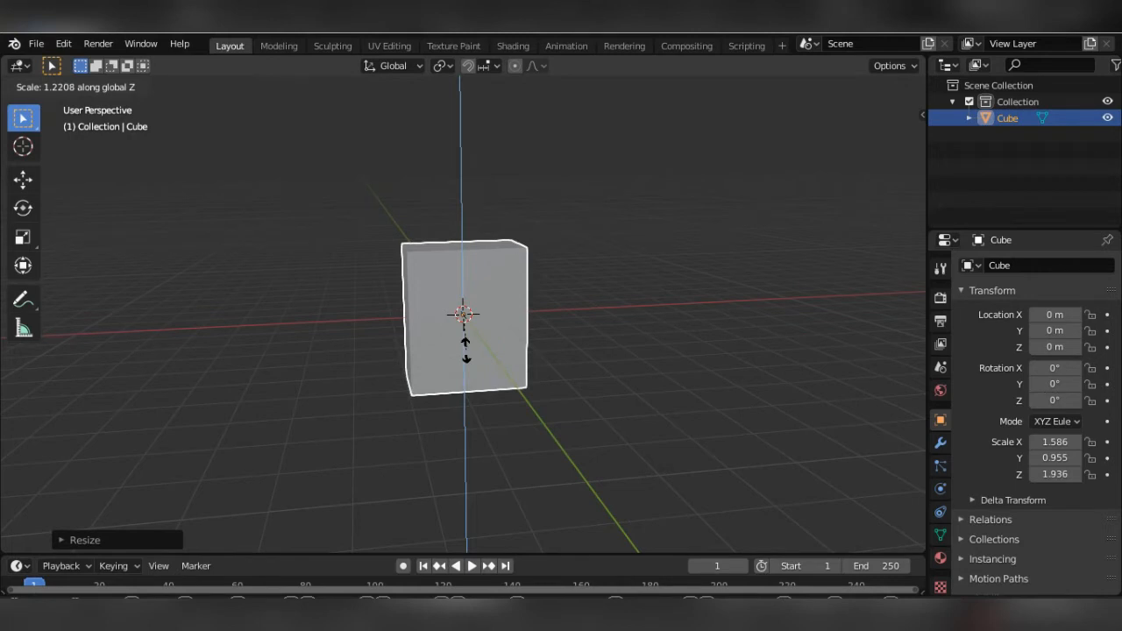
{"action": "left_click", "coordinate": [466, 350]}
Move the cube straight up along Z to a height of about 2.99 m.
{"action": "middle_click_drag", "start_coordinate": [465, 350], "coordinate": [604, 343]}
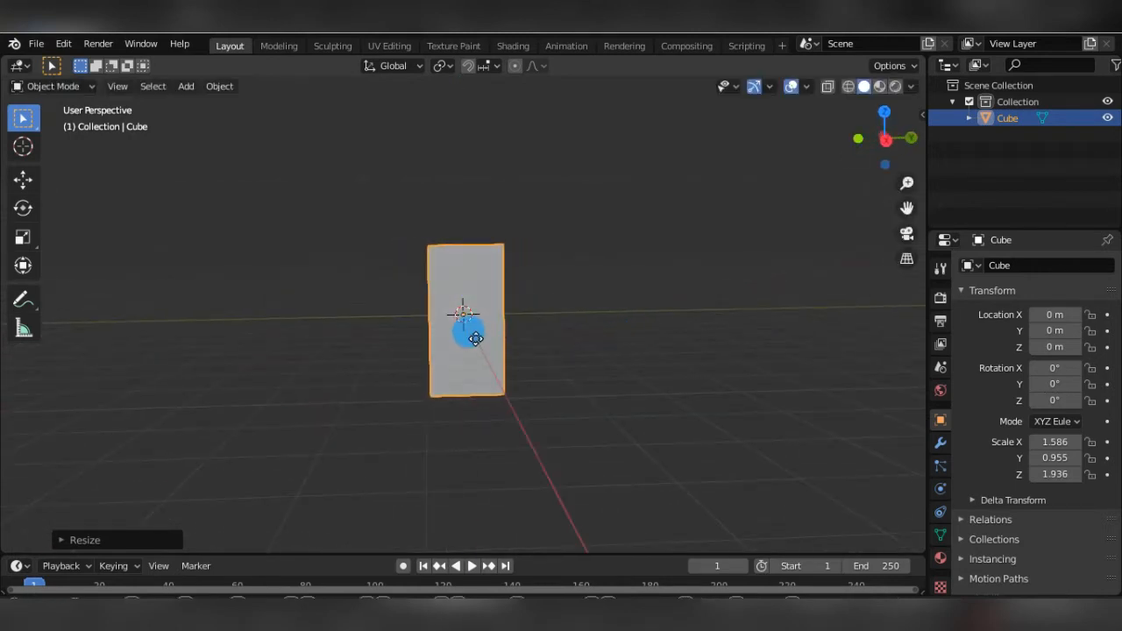
{"action": "left_click_drag", "start_coordinate": [474, 338], "coordinate": [470, 226]}
{"action": "key", "text": "z"}
Duplicate the cube and move the copy along Y to about 6.45 m, working in the right orthographic view.
{"action": "key", "text": "KP_3"}
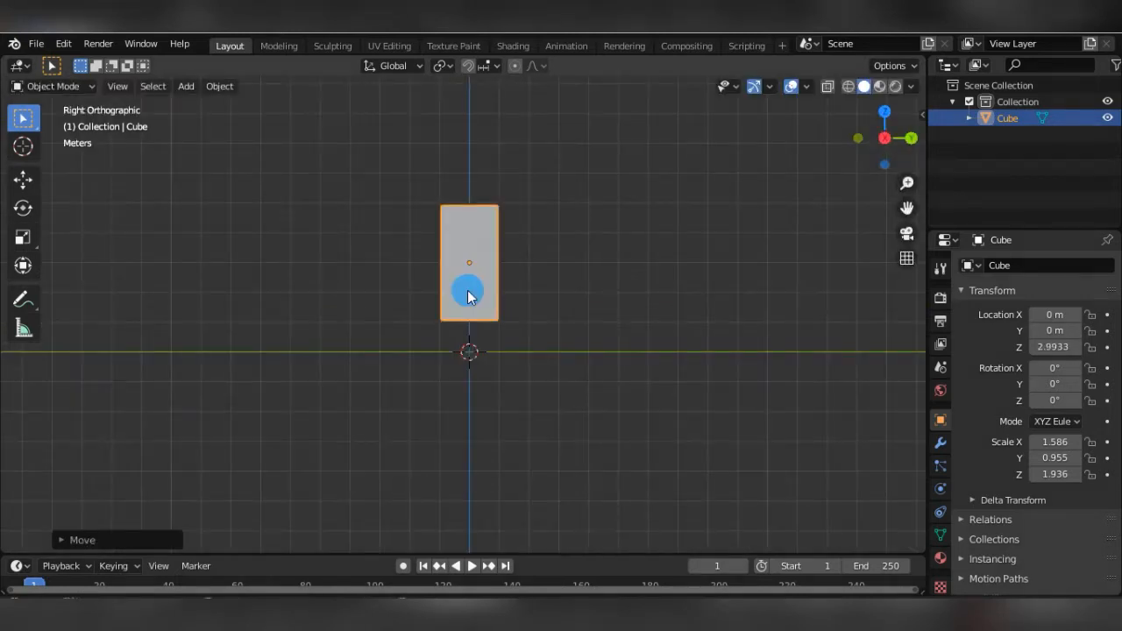
{"action": "right_click", "coordinate": [467, 296]}
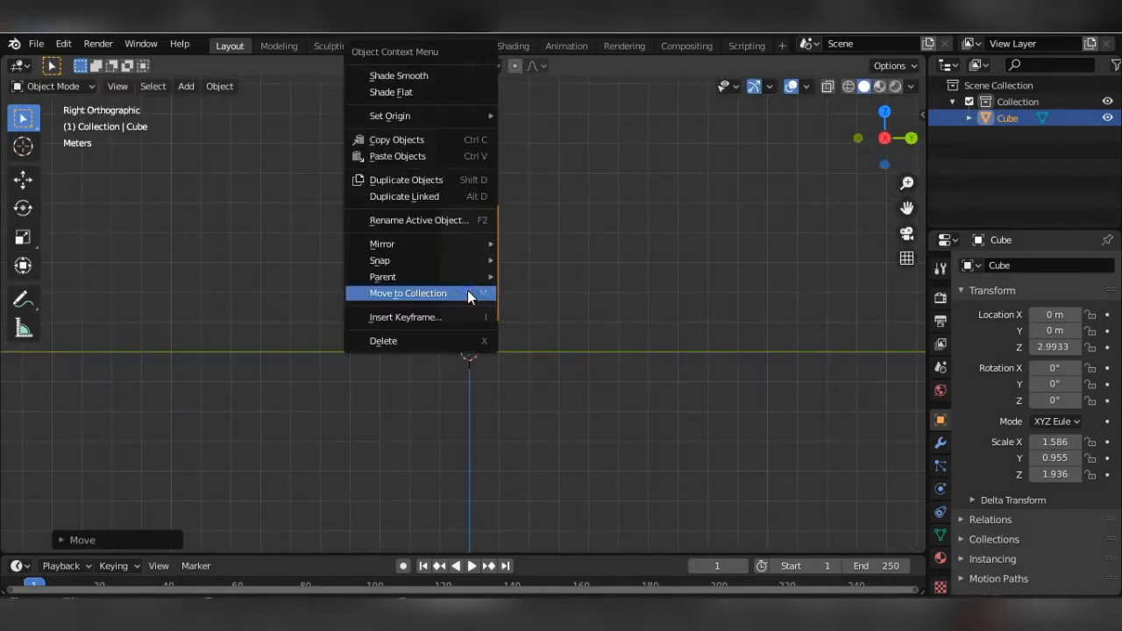
{"action": "left_click", "coordinate": [398, 179]}
{"action": "key", "text": "Escape"}
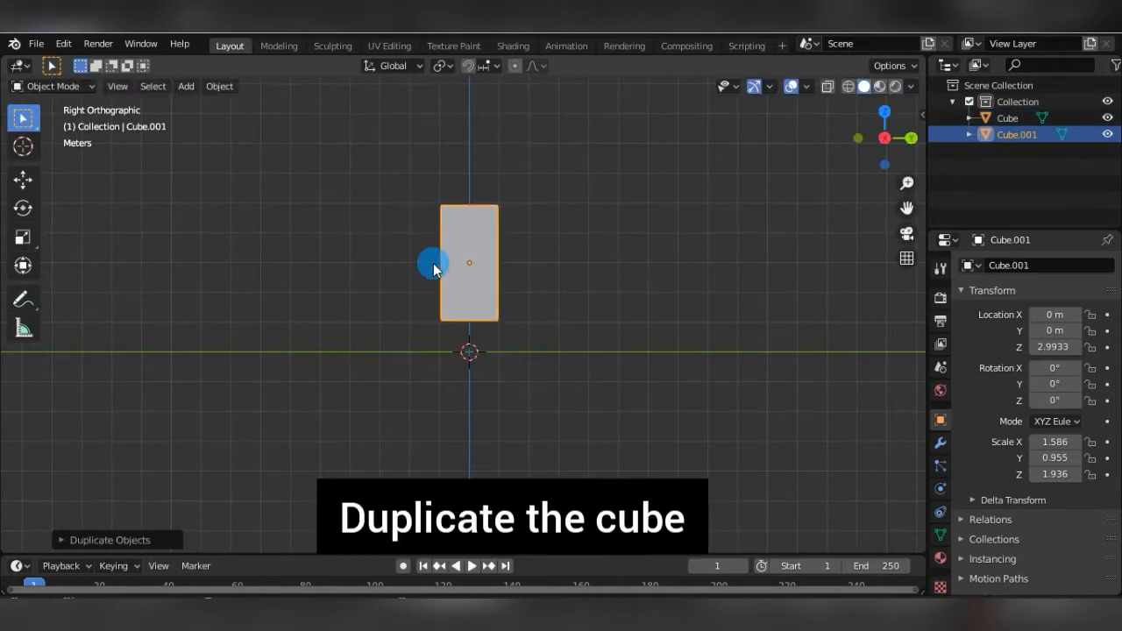
{"action": "key", "text": "g"}
{"action": "key", "text": "y"}
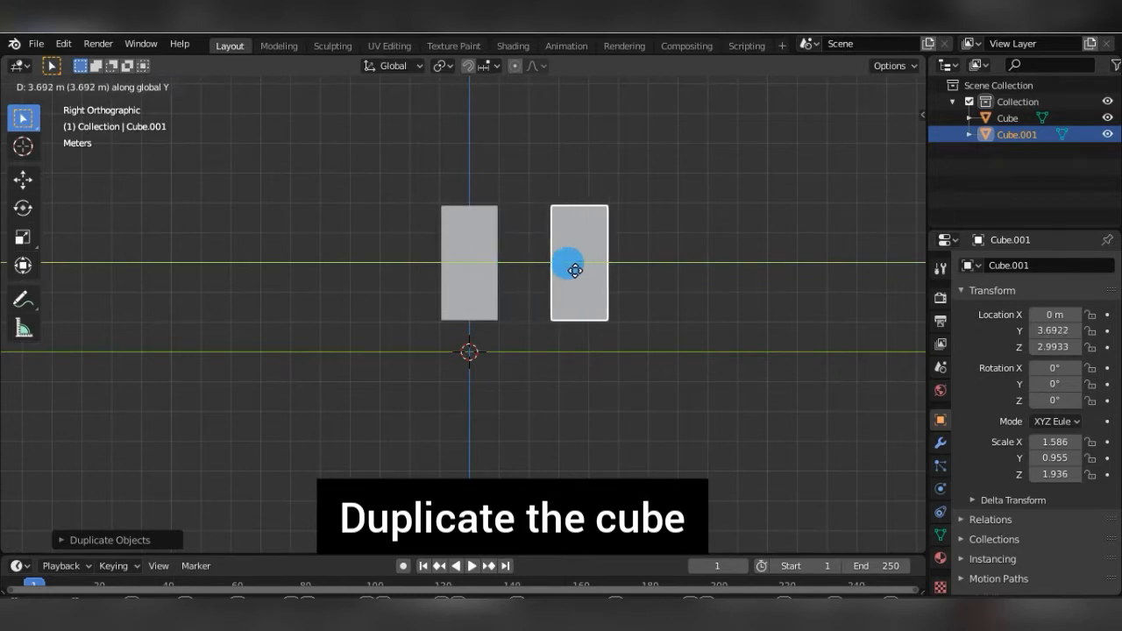
{"action": "left_click", "coordinate": [633, 263]}
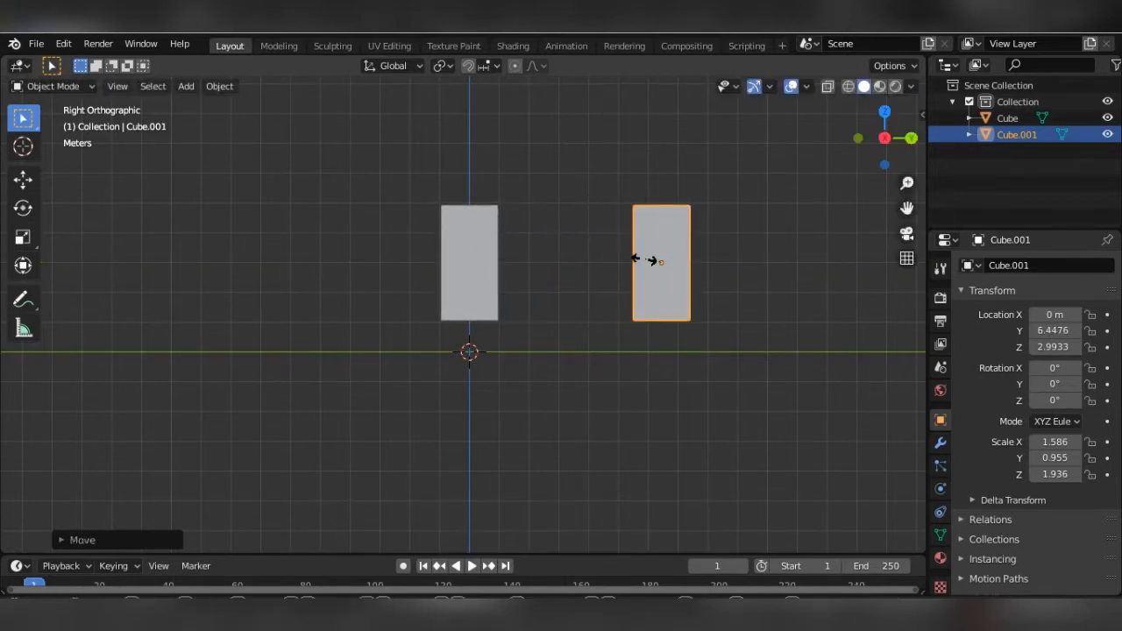
Stretch the duplicated cube along Y to a scale of about 4.71 to form the long cargo box.
{"action": "key", "text": "s"}
{"action": "key", "text": "y"}
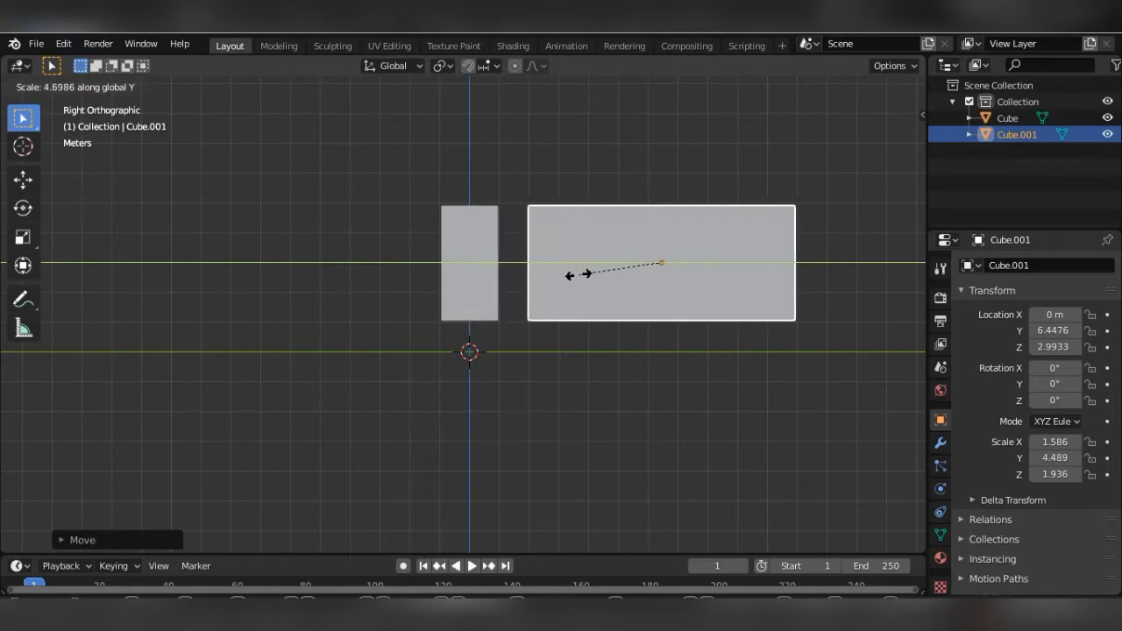
{"action": "left_click", "coordinate": [574, 275]}
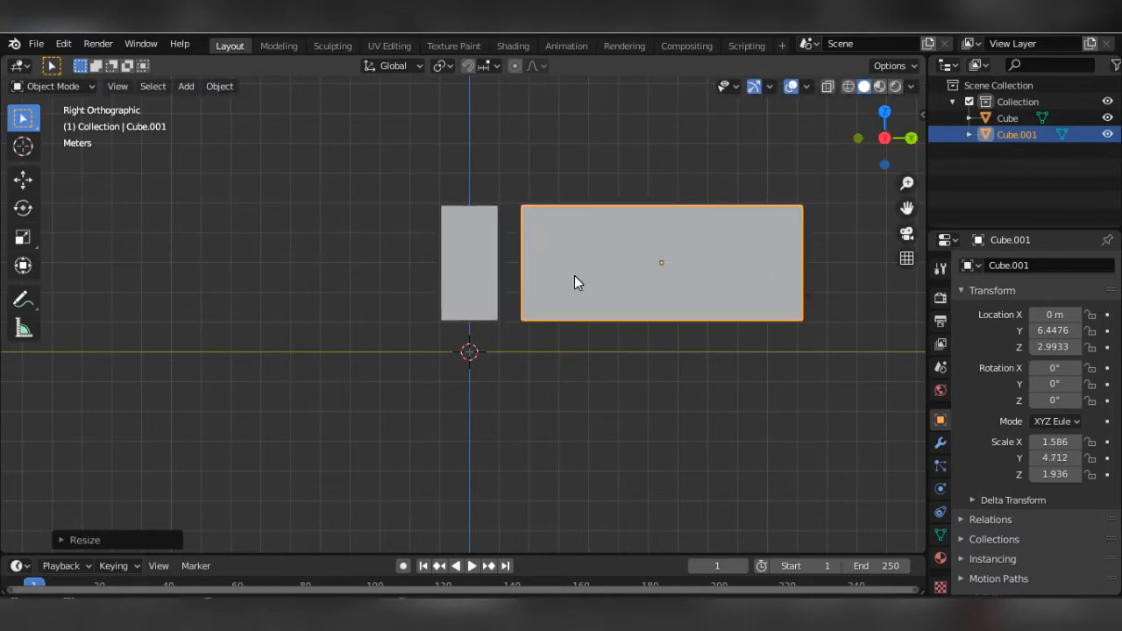
{"action": "mouse_move", "coordinate": [601, 275]}
{"action": "middle_mouse_down"}
{"action": "mouse_move", "coordinate": [496, 248]}
{"action": "mouse_move", "coordinate": [343, 283]}
{"action": "mouse_move", "coordinate": [184, 298]}
{"action": "mouse_move", "coordinate": [490, 280]}
{"action": "mouse_move", "coordinate": [532, 307]}
{"action": "mouse_move", "coordinate": [634, 311]}
{"action": "mouse_move", "coordinate": [613, 310]}
{"action": "mouse_move", "coordinate": [587, 280]}
{"action": "mouse_move", "coordinate": [496, 288]}
{"action": "middle_mouse_up"}
{"action": "left_click", "coordinate": [597, 306]}
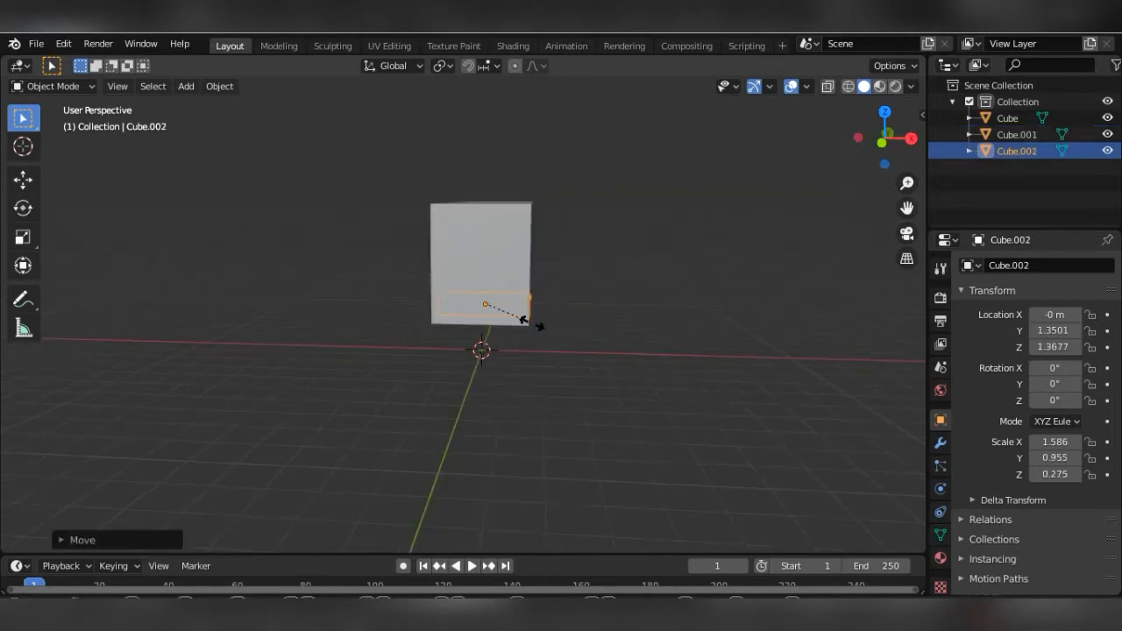
Narrow the flat connecting block between the cab and cargo box along X to a scale of about 1.244.
{"action": "key", "text": "s"}
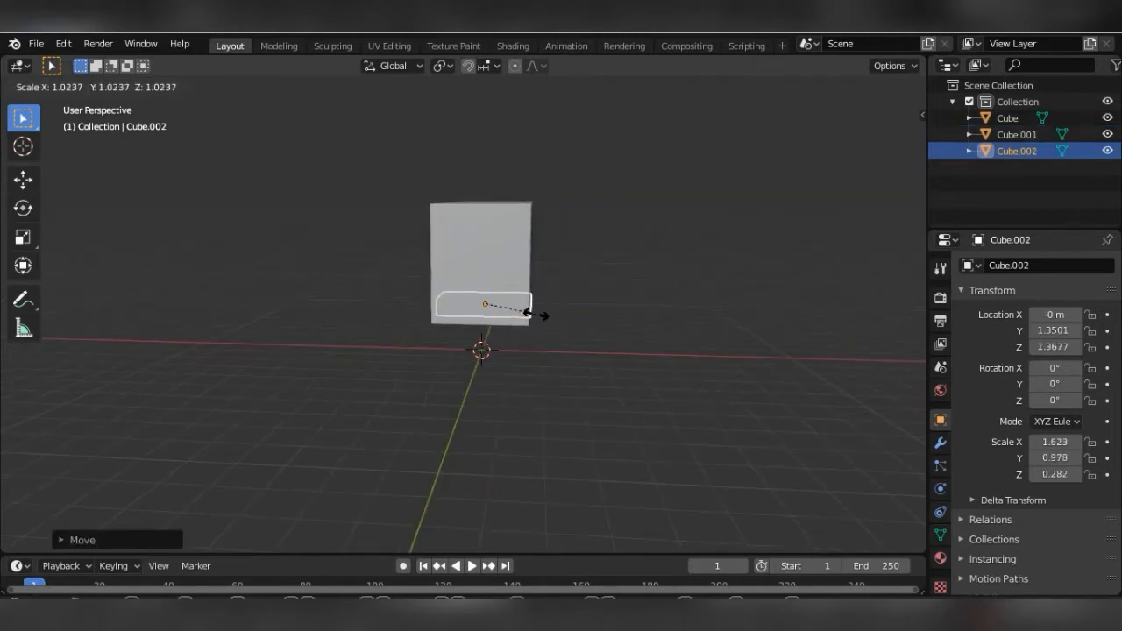
{"action": "key", "text": "x"}
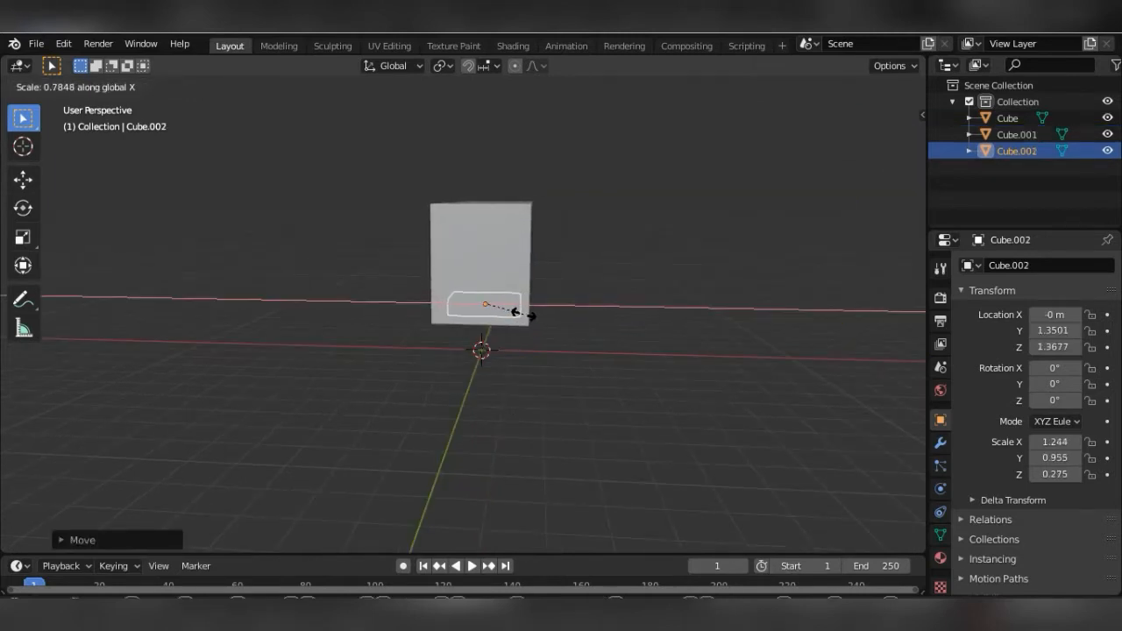
{"action": "left_click", "coordinate": [523, 315]}
{"action": "middle_click_drag", "start_coordinate": [524, 317], "coordinate": [363, 363]}
{"action": "left_click", "coordinate": [408, 379]}
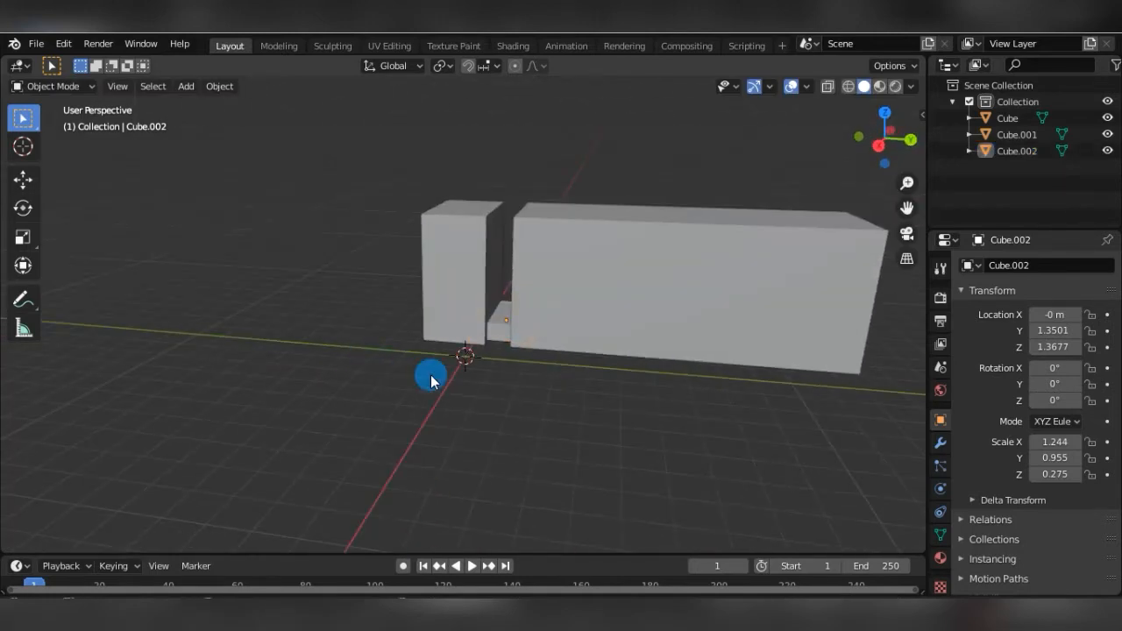
Add a new cube and move it in front of the cab, to about X 0.16, Y -4.01, Z 1.09 m.
{"action": "middle_click_drag", "start_coordinate": [431, 376], "coordinate": [483, 370]}
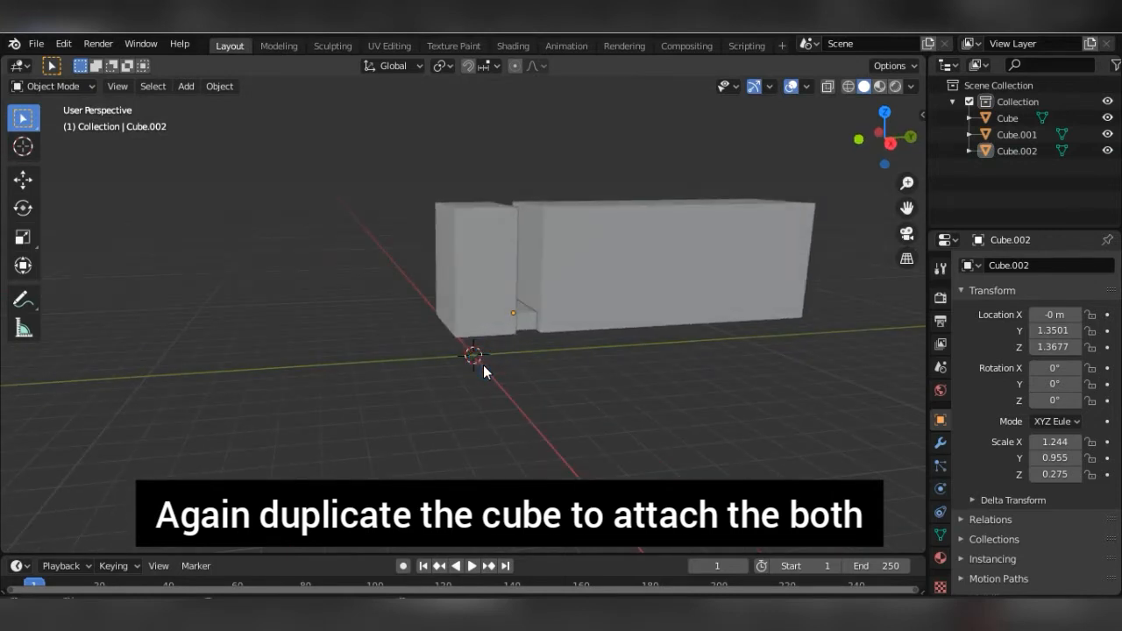
{"action": "middle_click_drag", "start_coordinate": [530, 344], "coordinate": [498, 333]}
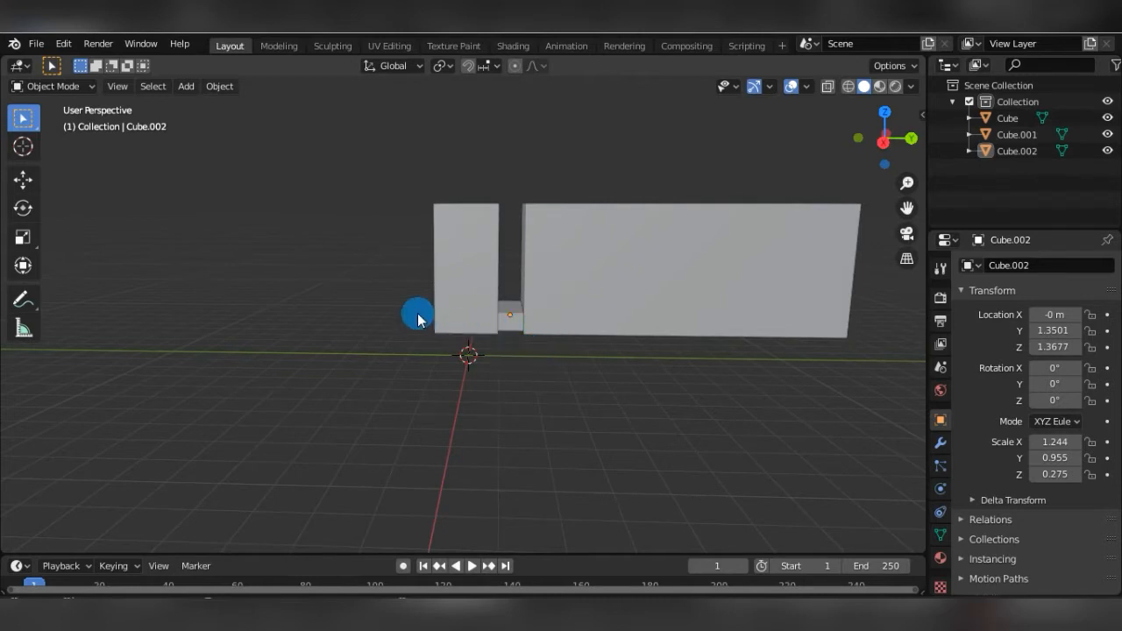
{"action": "key", "text": "shift+a"}
{"action": "mouse_move", "coordinate": [386, 274]}
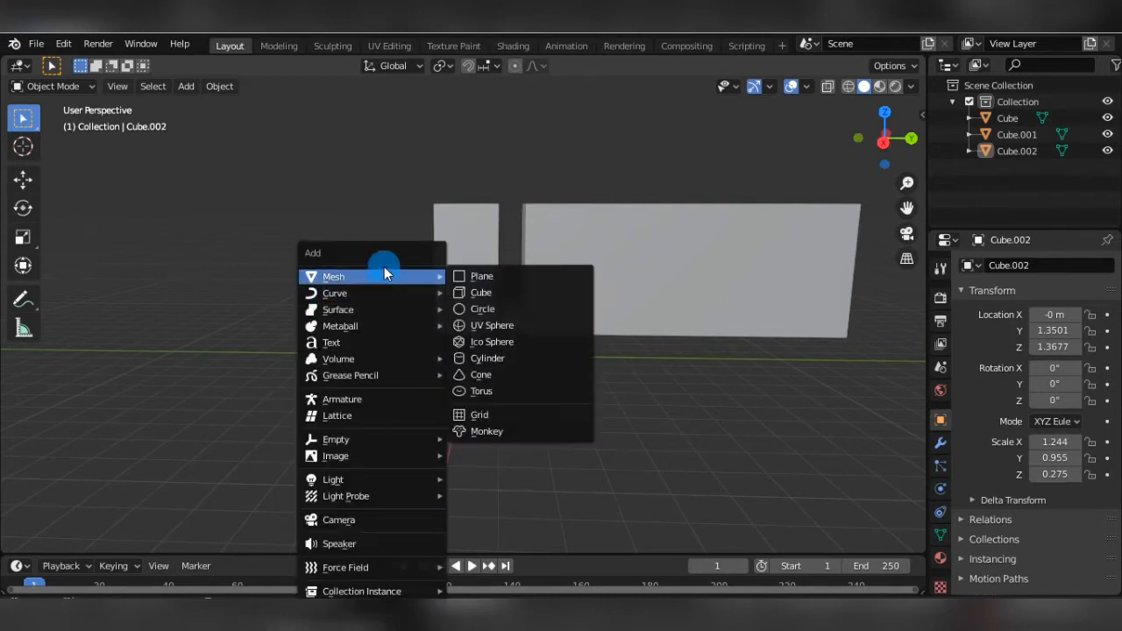
{"action": "left_click", "coordinate": [476, 293]}
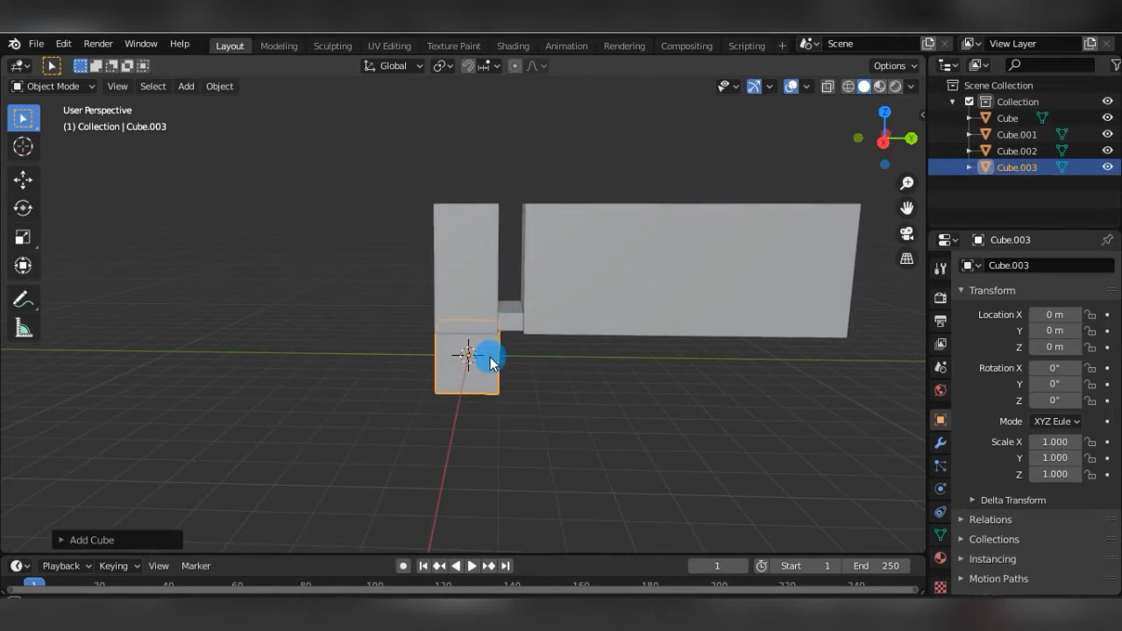
{"action": "middle_click_drag", "start_coordinate": [491, 363], "coordinate": [487, 367]}
{"action": "left_click_drag", "start_coordinate": [498, 366], "coordinate": [370, 328]}
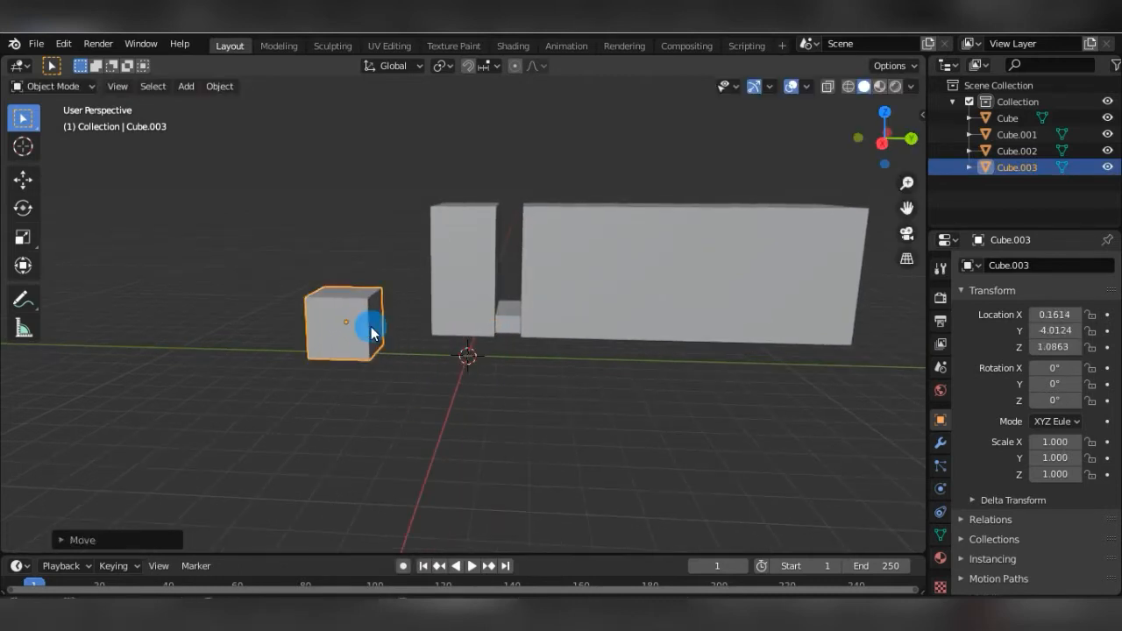
Shrink the new cube uniformly to a scale of about 0.377, and stretch it along Y to about 0.963.
{"action": "key", "text": "KP_3"}
{"action": "middle_click_drag", "start_coordinate": [371, 327], "coordinate": [371, 367]}
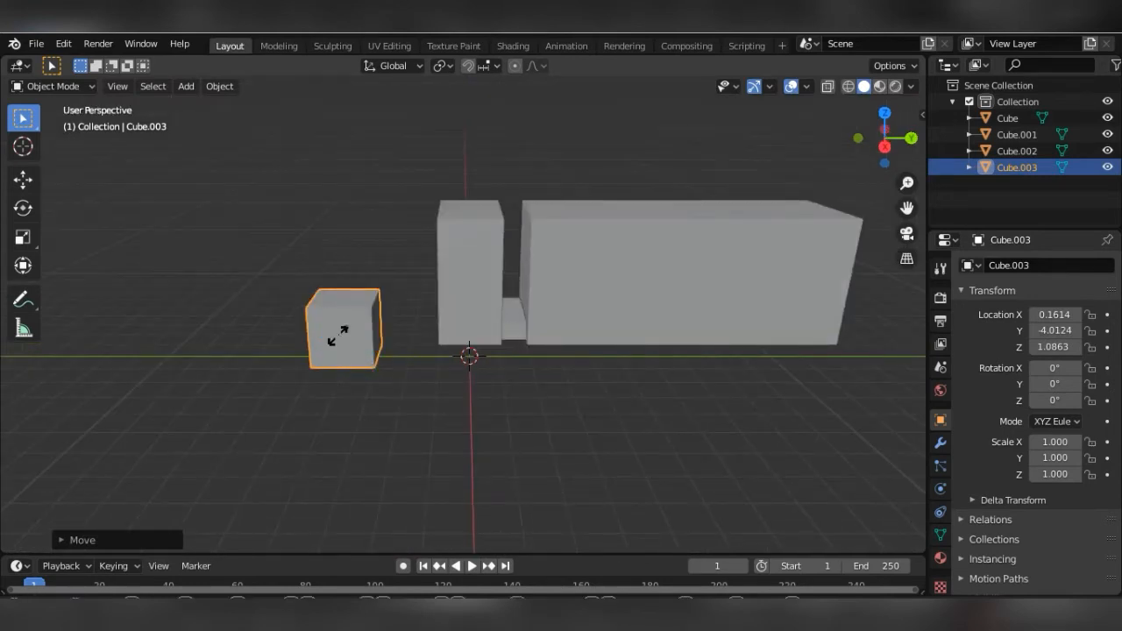
{"action": "key", "text": "s"}
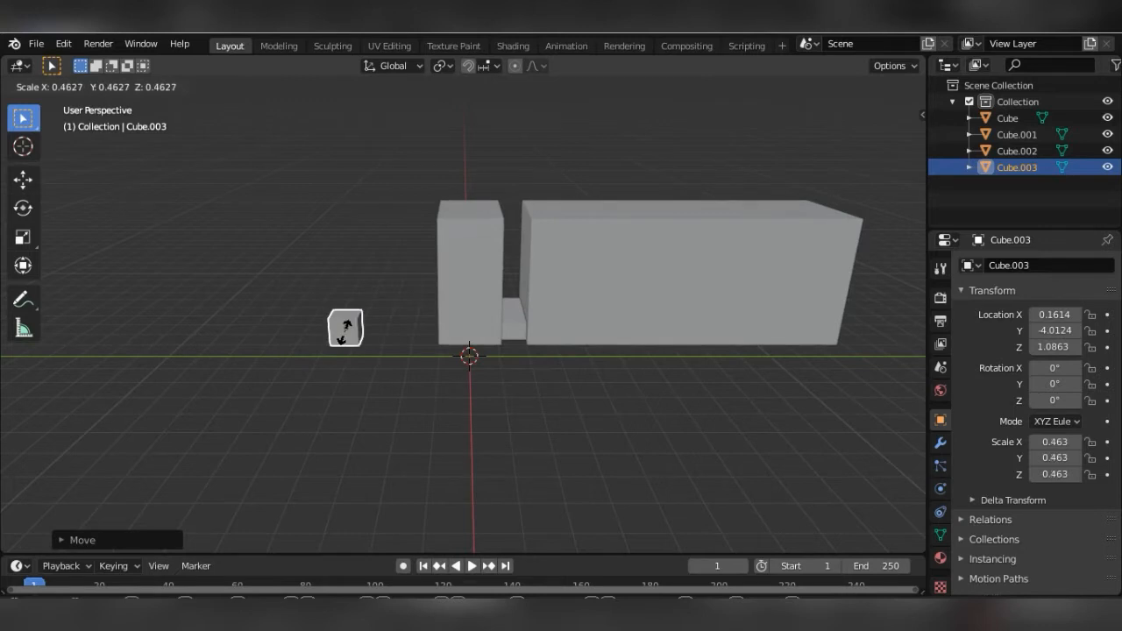
{"action": "left_click", "coordinate": [346, 333]}
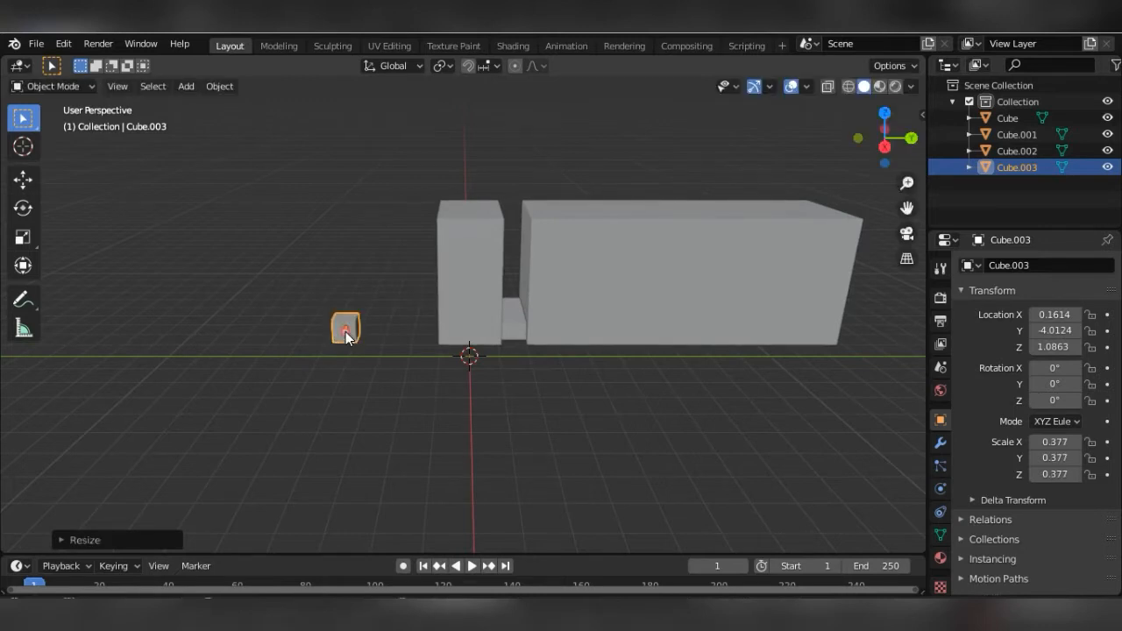
{"action": "key", "text": "s"}
{"action": "key", "text": "y"}
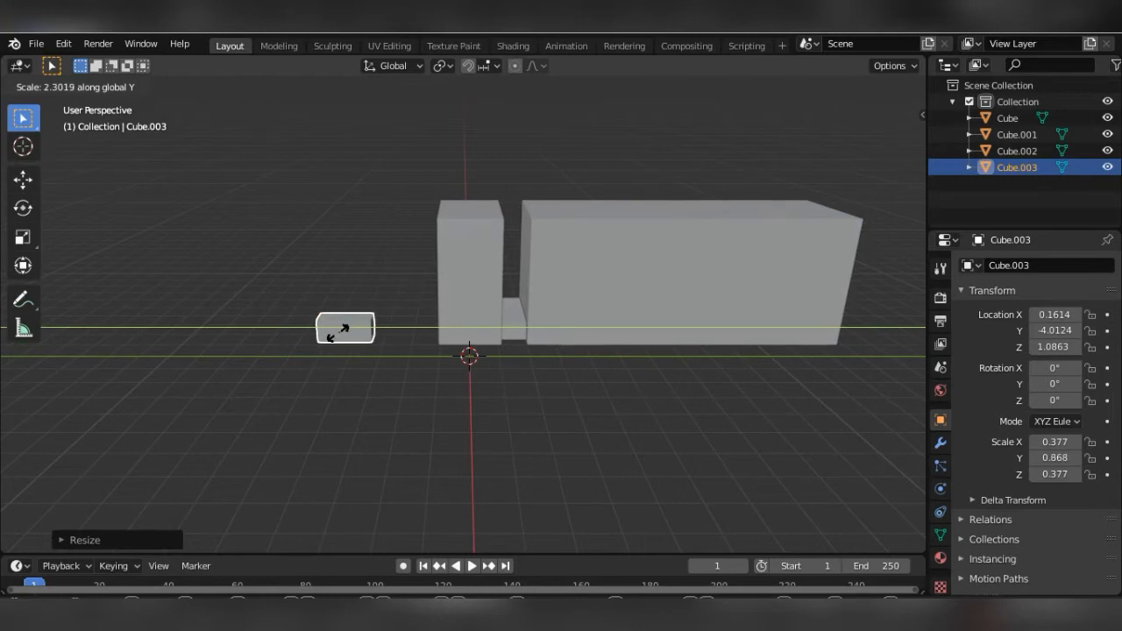
{"action": "left_click", "coordinate": [337, 334]}
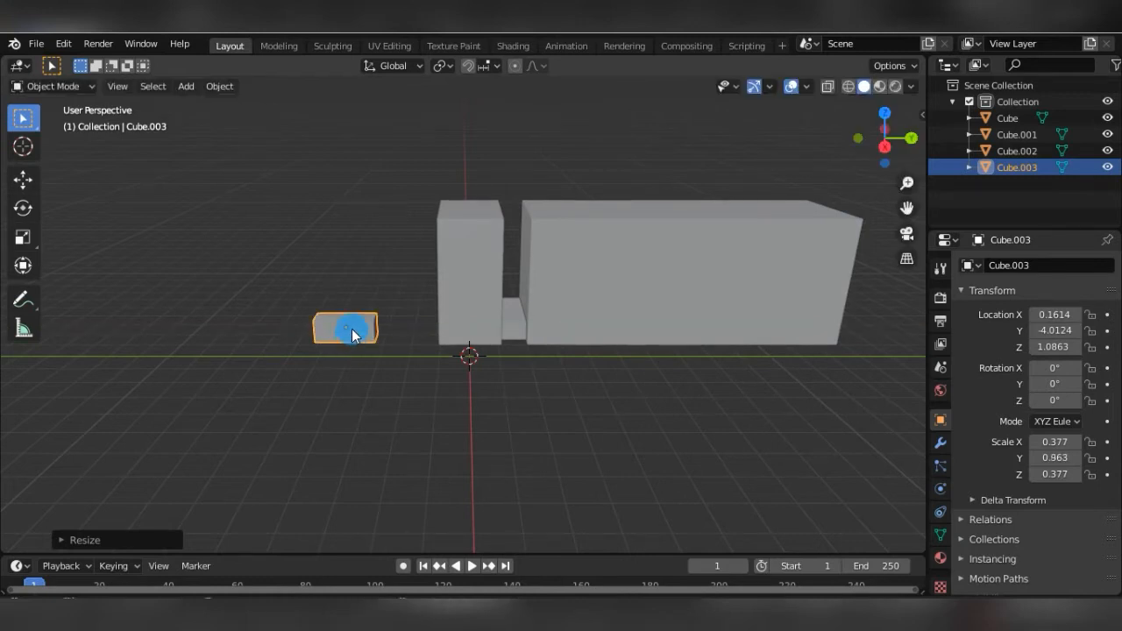
Move the small block onto the lower side of the cargo box, at about X 1.36, Y 3.22, Z 1.24 m.
{"action": "key", "text": "g"}
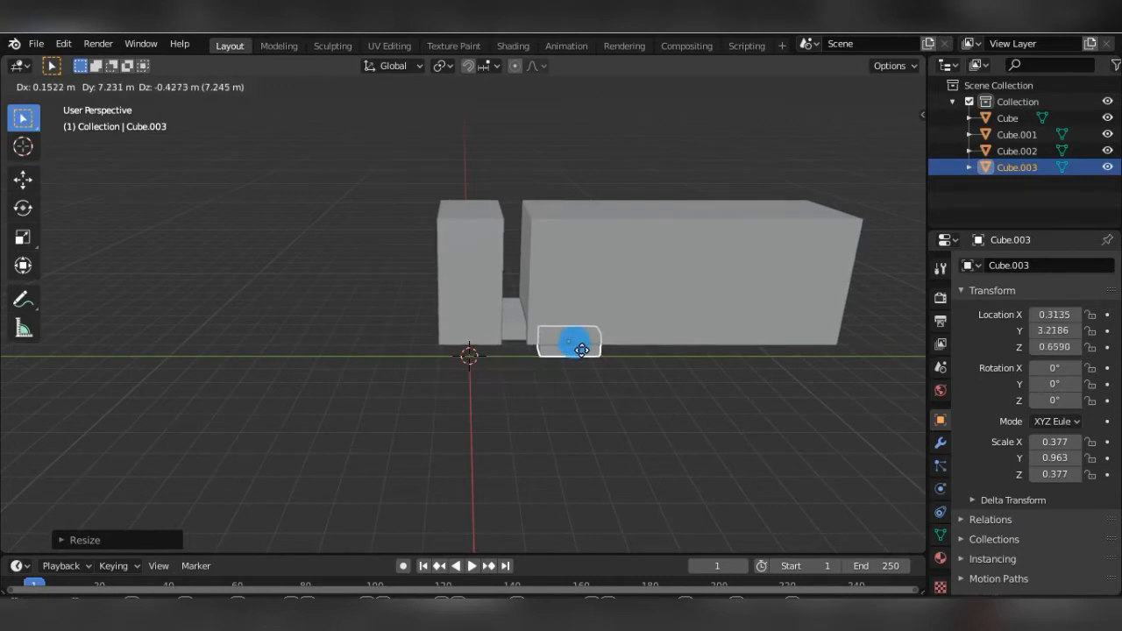
{"action": "left_click", "coordinate": [582, 350]}
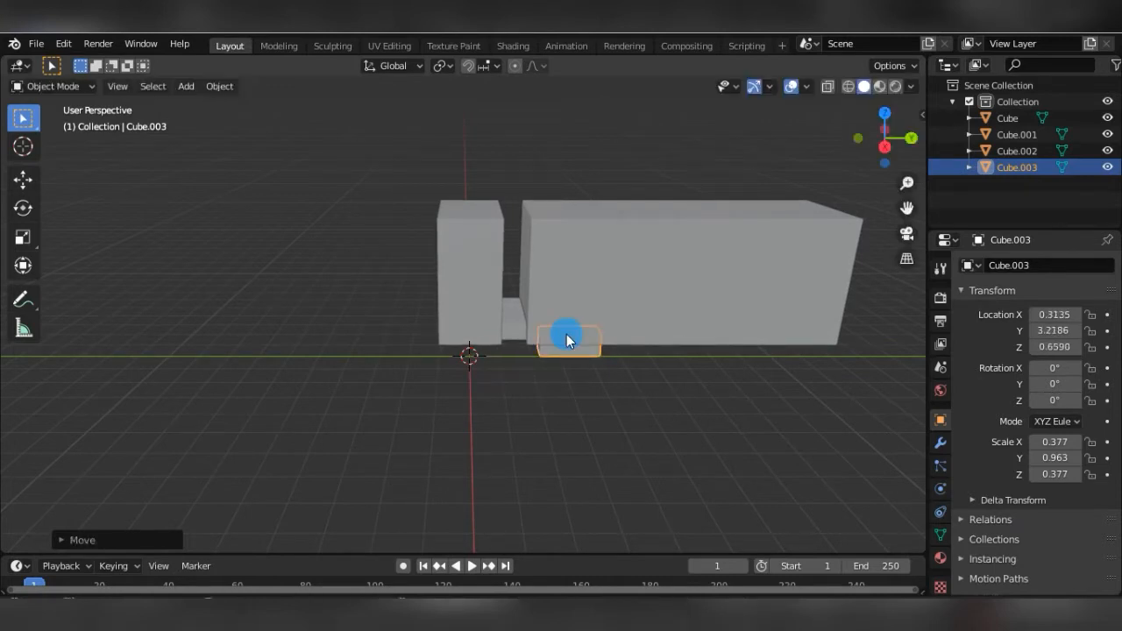
{"action": "key", "text": "KP_1"}
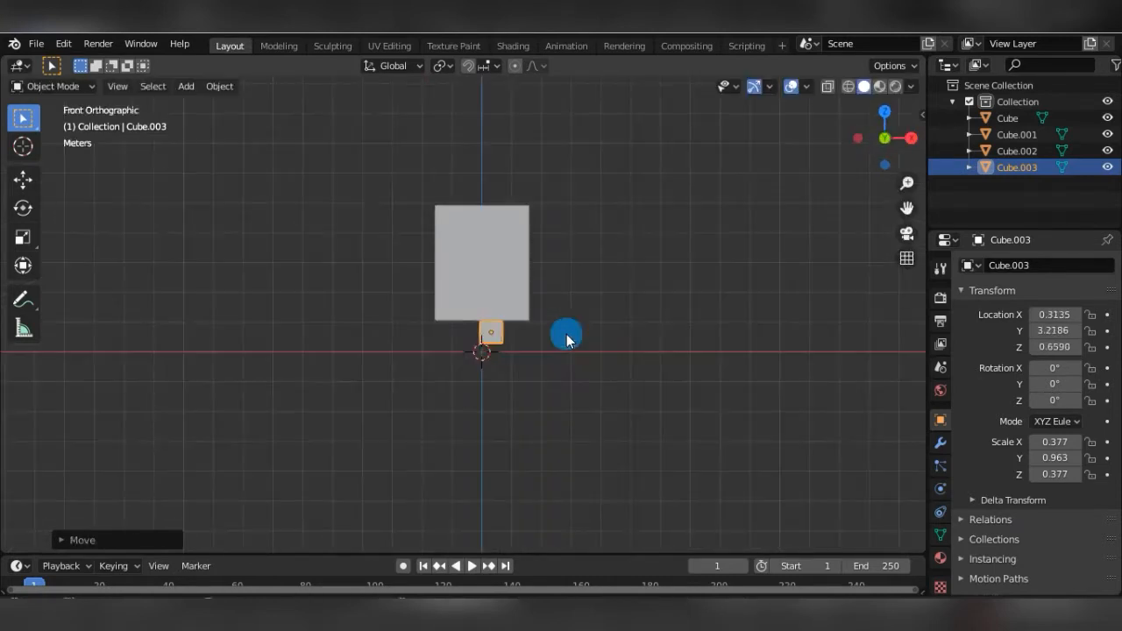
{"action": "left_click", "coordinate": [492, 330]}
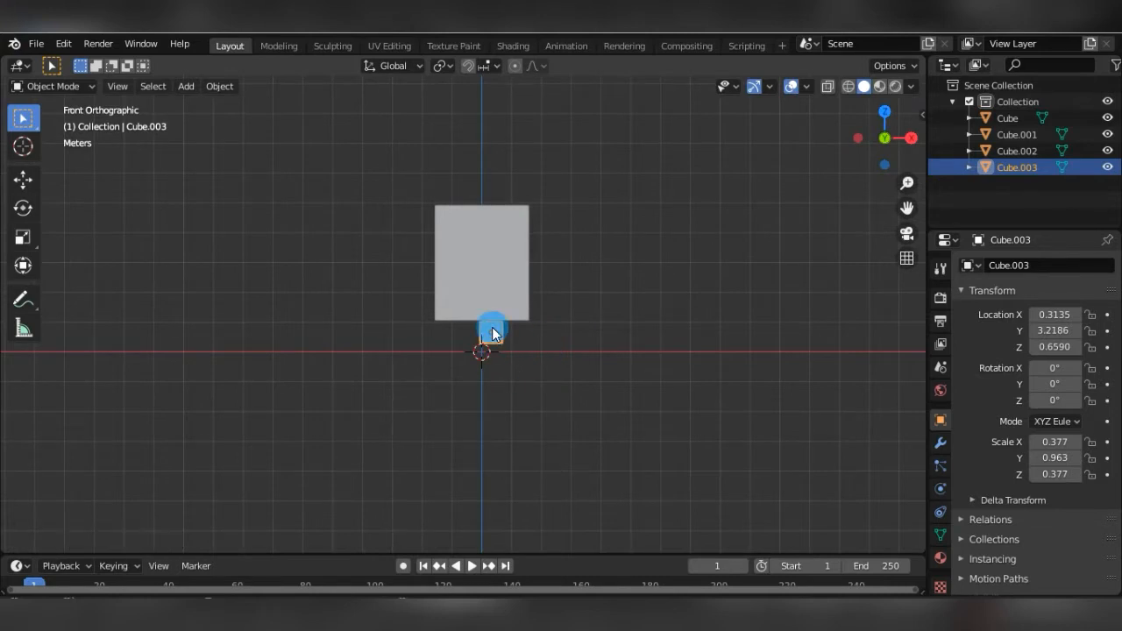
{"action": "left_click_drag", "start_coordinate": [498, 334], "coordinate": [525, 318]}
{"action": "middle_click_drag", "start_coordinate": [534, 313], "coordinate": [315, 331]}
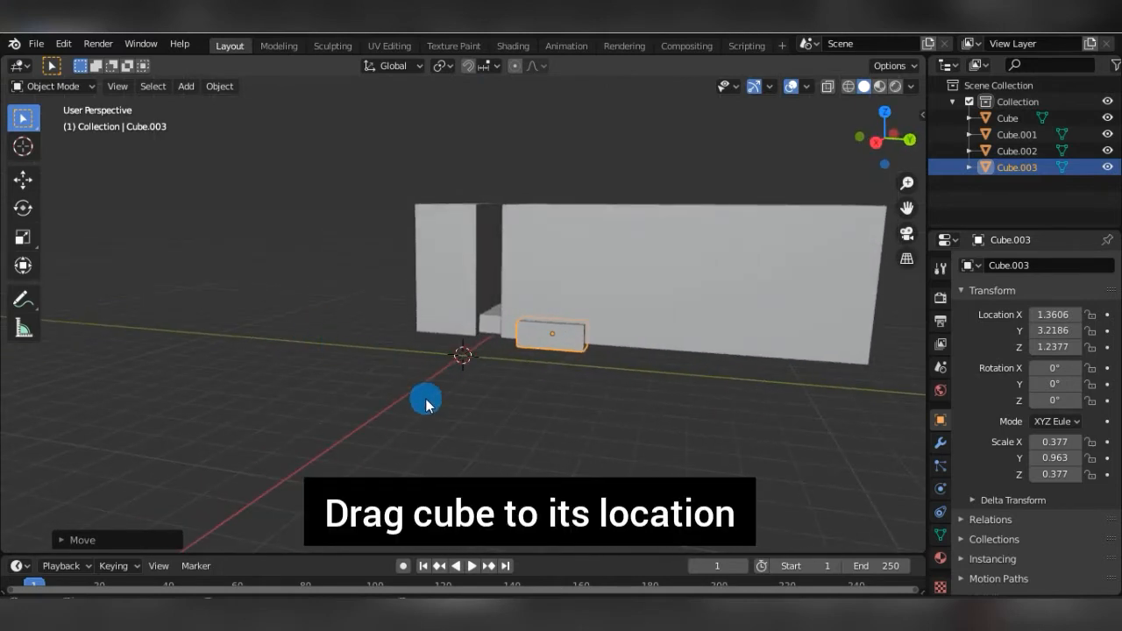
{"action": "left_click", "coordinate": [542, 413]}
{"action": "middle_click_drag", "start_coordinate": [556, 342], "coordinate": [439, 325]}
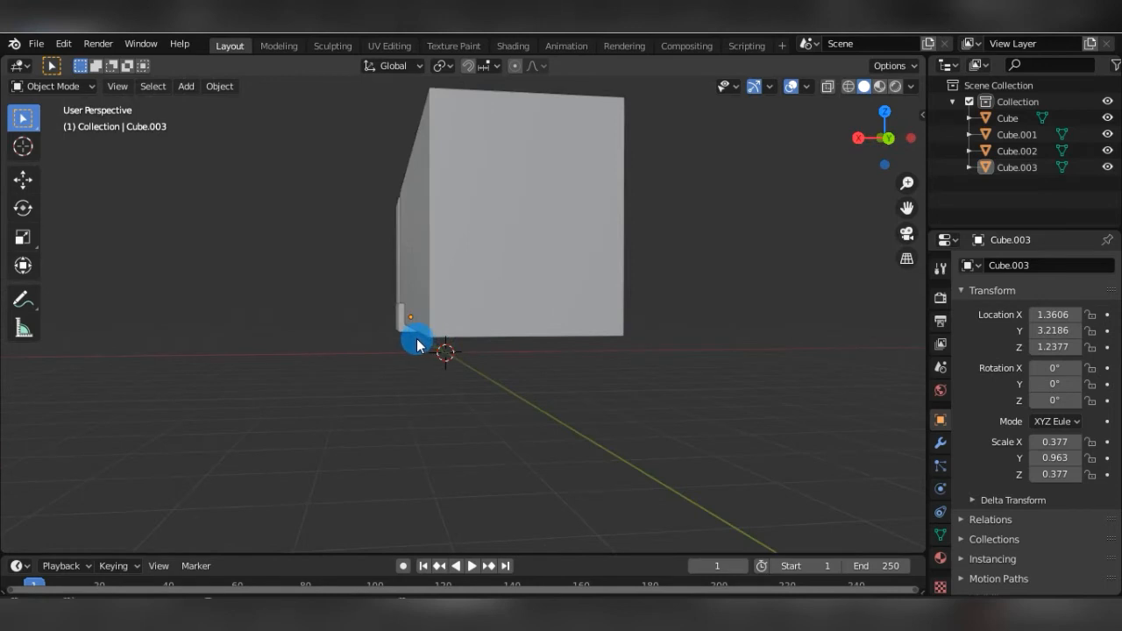
Duplicate the cab cube and flatten the copy along Z to a scale of about 0.275.
{"action": "key", "text": "KP_1"}
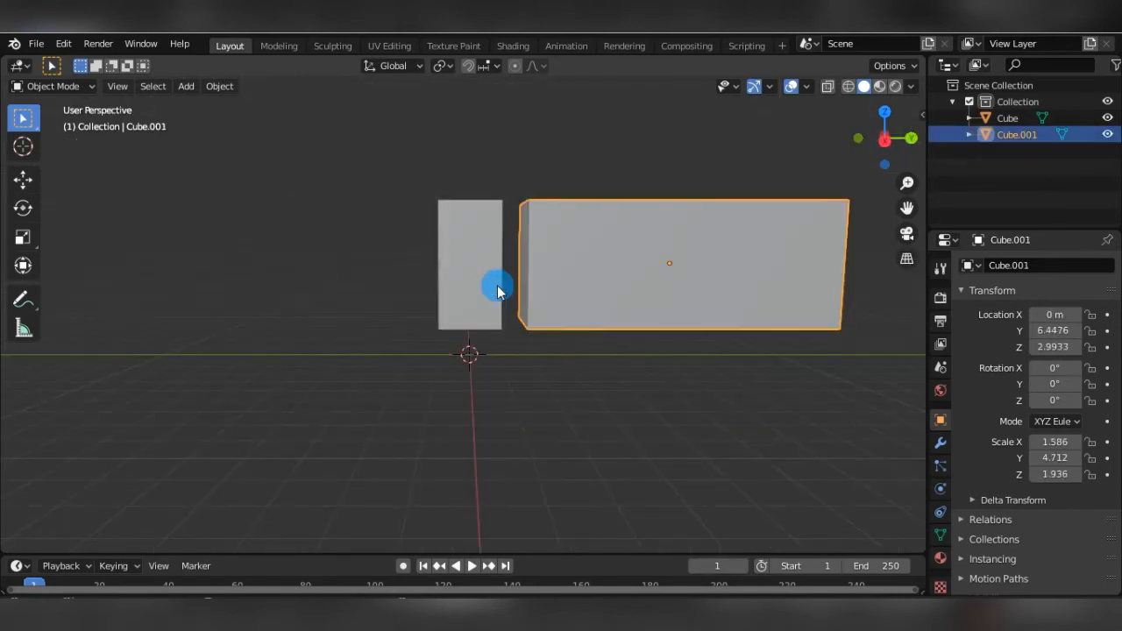
{"action": "key", "text": "KP_3"}
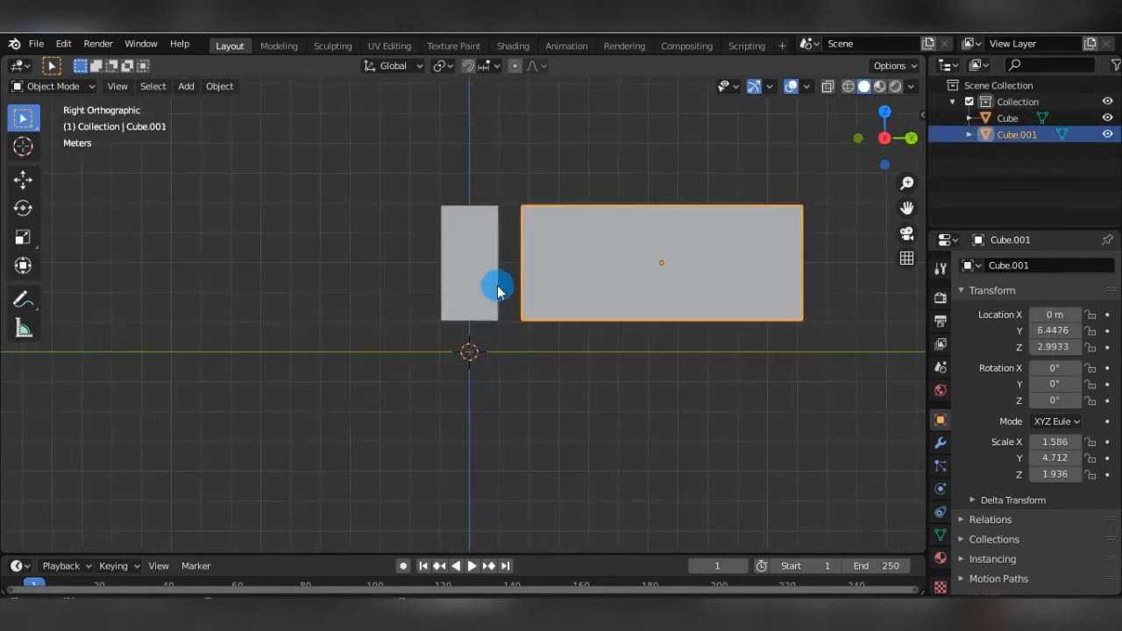
{"action": "left_click", "coordinate": [476, 251]}
{"action": "right_click", "coordinate": [481, 251]}
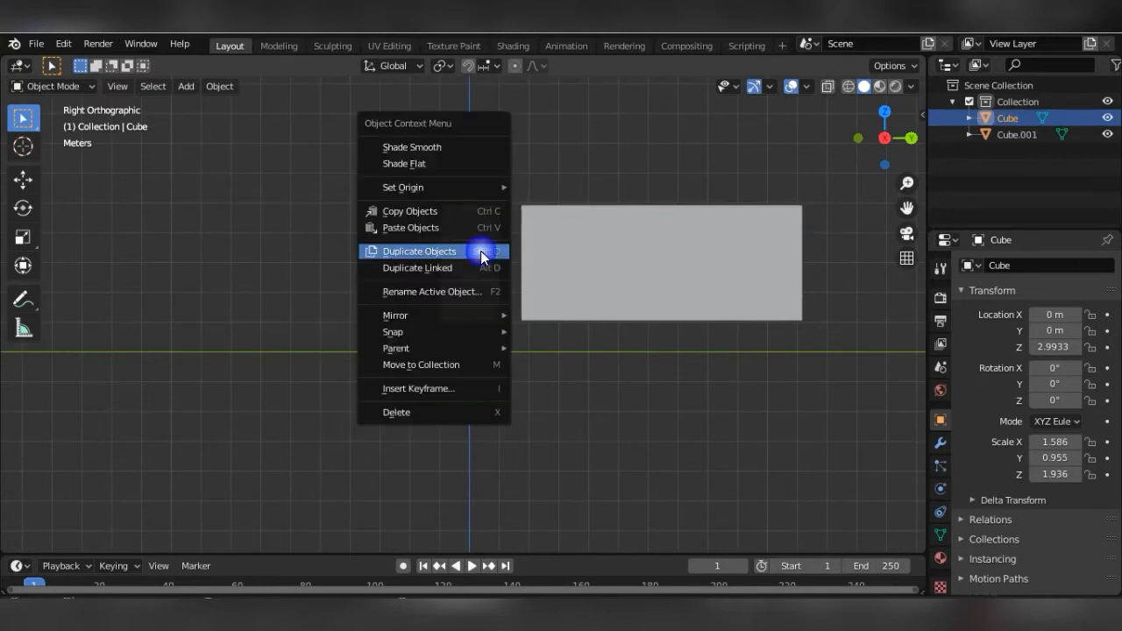
{"action": "left_click", "coordinate": [481, 251]}
{"action": "key", "text": "s"}
{"action": "key", "text": "z"}
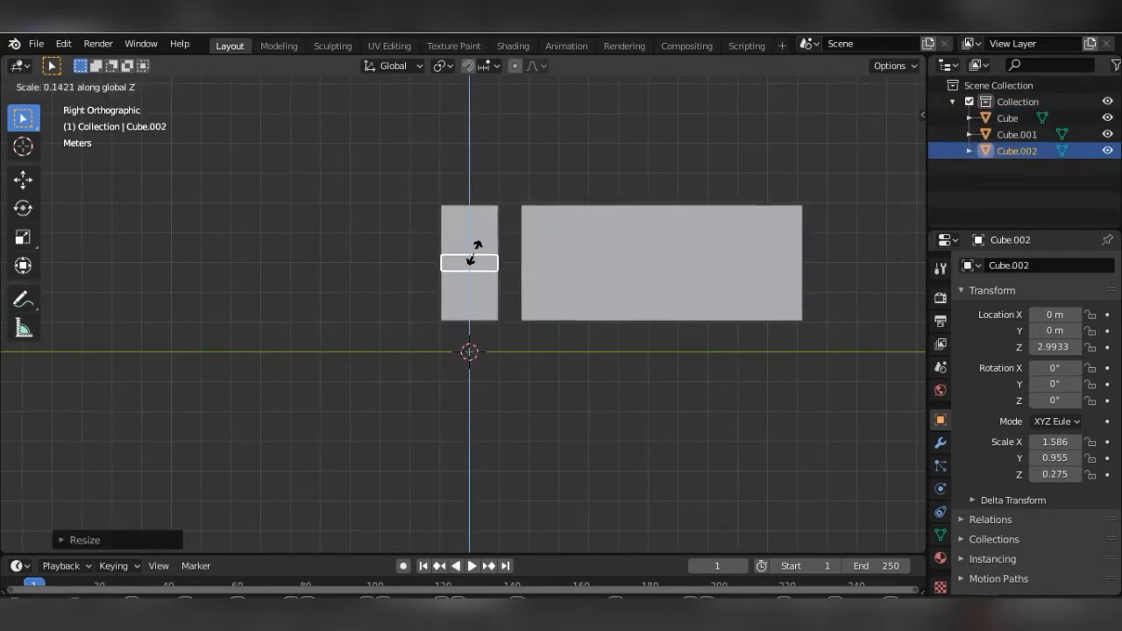
{"action": "left_click", "coordinate": [473, 254]}
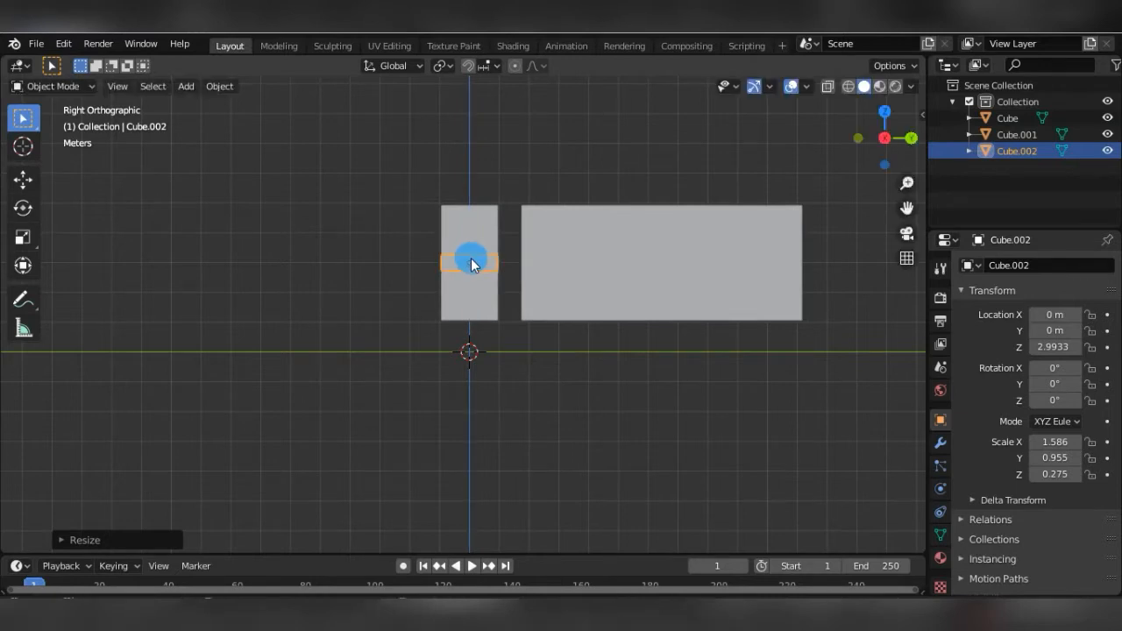
Move the flattened copy into the lower part of the gap between the cab and the cargo box.
{"action": "left_click", "coordinate": [469, 260]}
{"action": "left_click", "coordinate": [469, 263]}
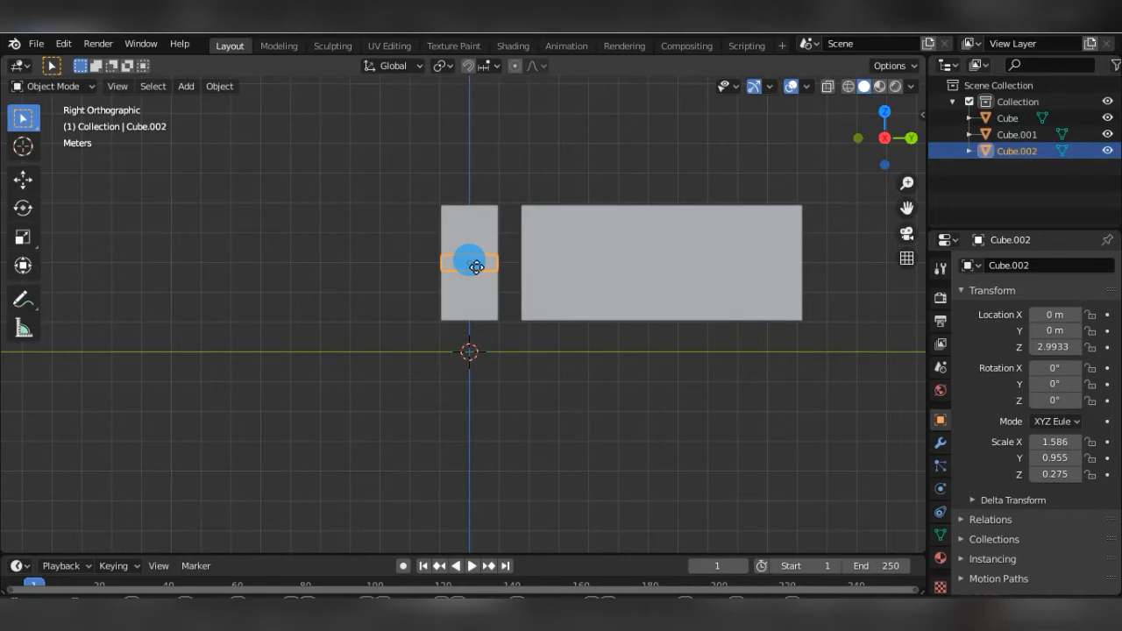
{"action": "left_click_drag", "start_coordinate": [476, 267], "coordinate": [514, 312]}
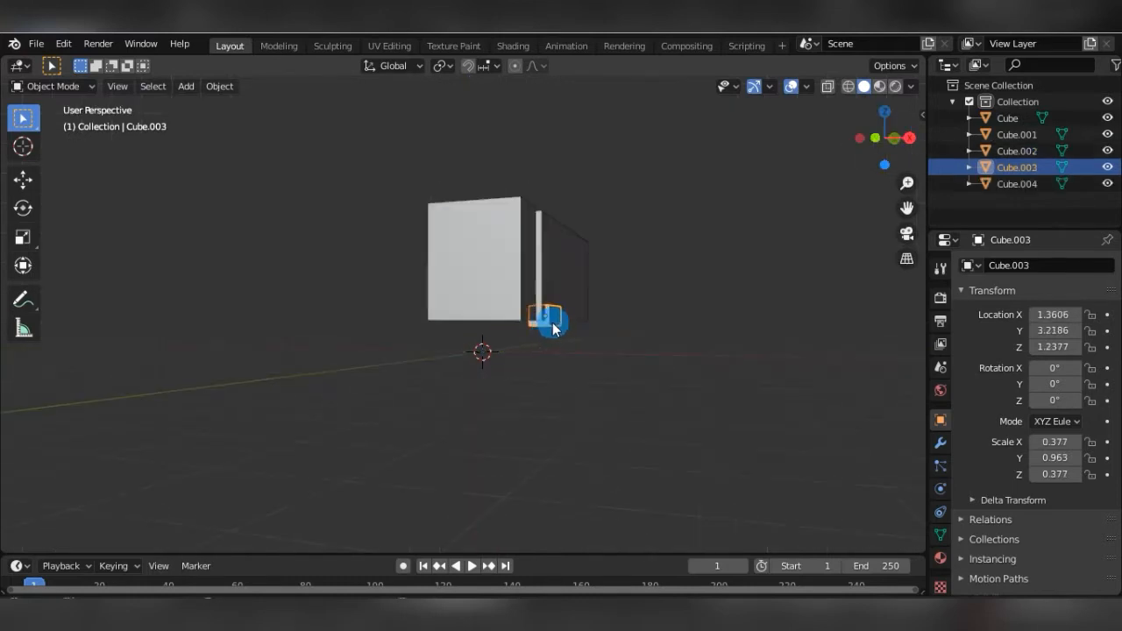
Duplicate the small side block and move the copy along X to the opposite lower side of the cargo box.
{"action": "right_click", "coordinate": [552, 323]}
{"action": "left_click", "coordinate": [551, 322]}
{"action": "left_click", "coordinate": [551, 323]}
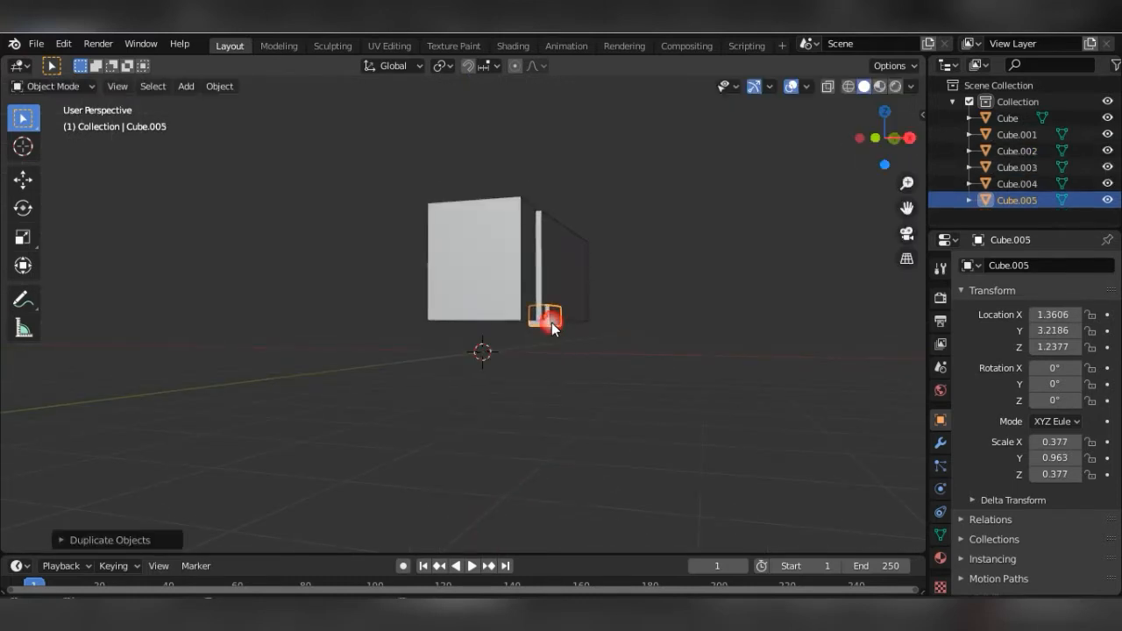
{"action": "key", "text": "KP_3"}
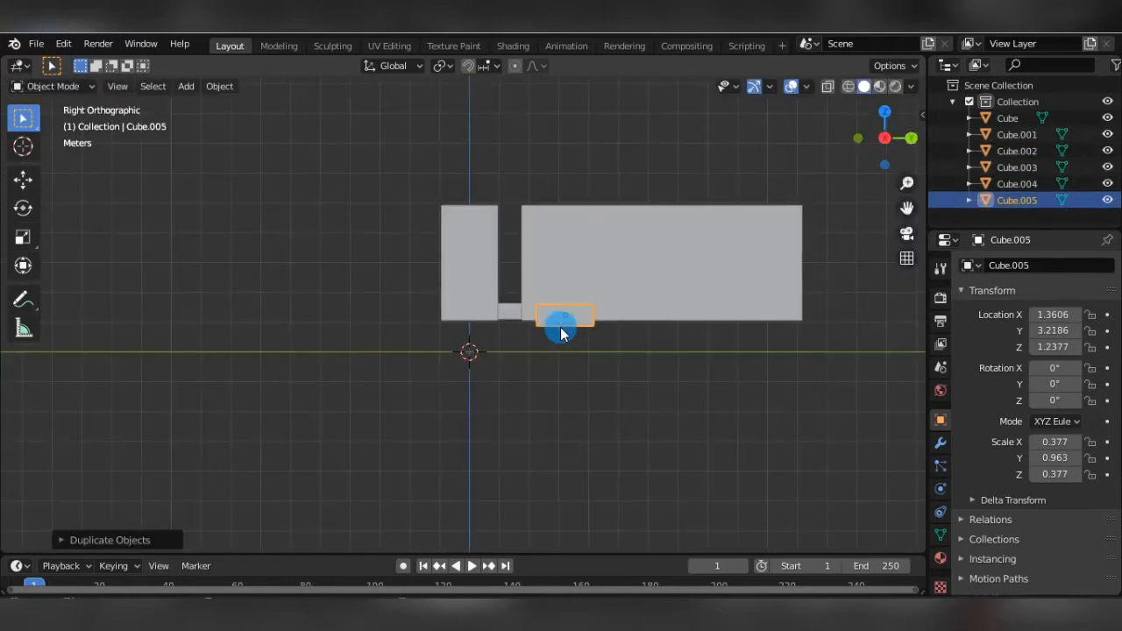
{"action": "key", "text": "KP_1"}
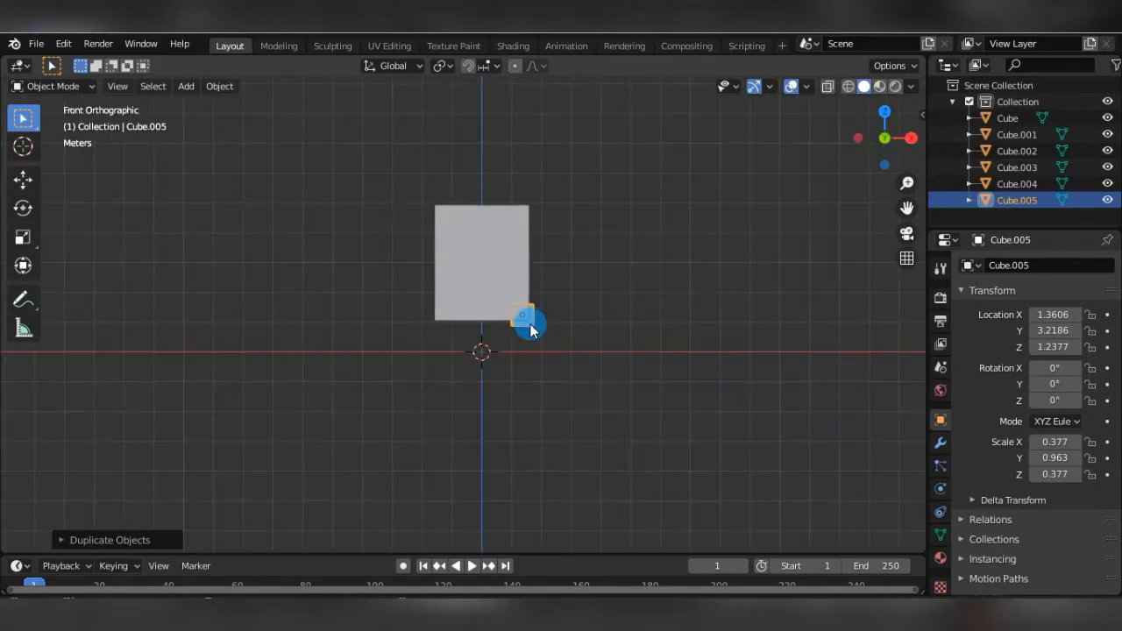
{"action": "left_click", "coordinate": [23, 179]}
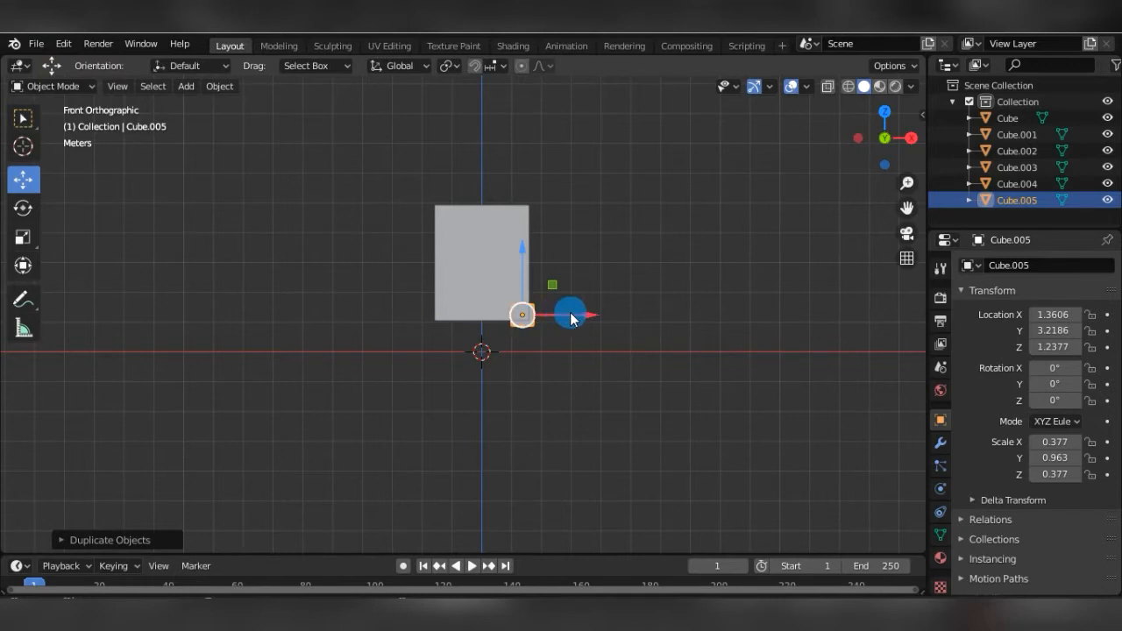
{"action": "left_click_drag", "start_coordinate": [570, 317], "coordinate": [478, 329]}
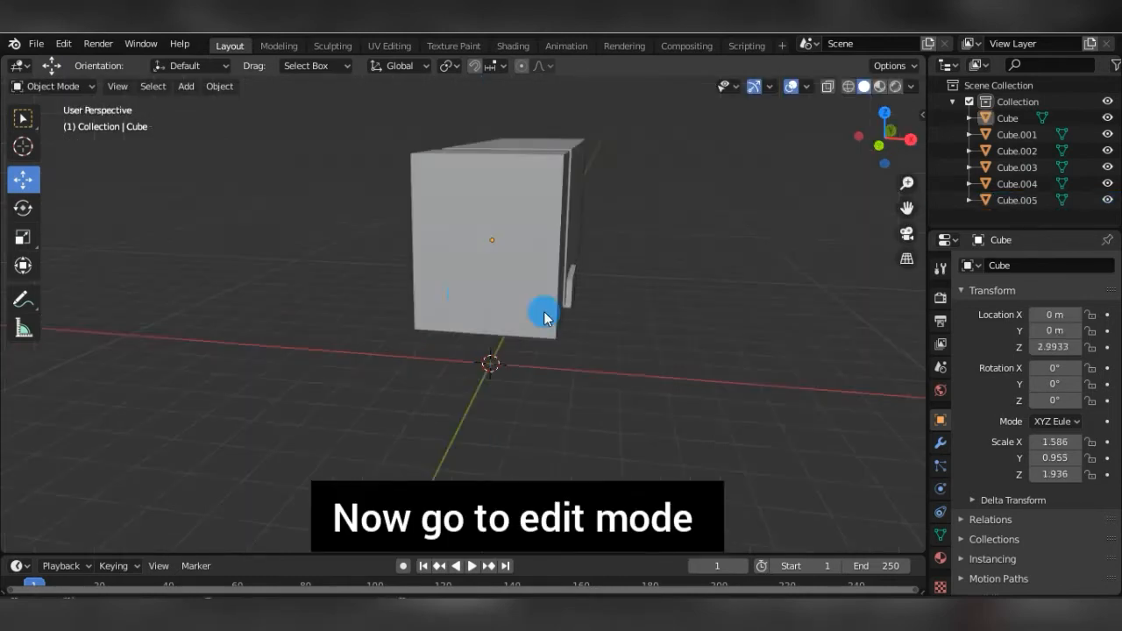
Inset the front face of the cab by about 0.17 in face editing.
{"action": "left_click", "coordinate": [467, 289]}
{"action": "key", "text": "Tab"}
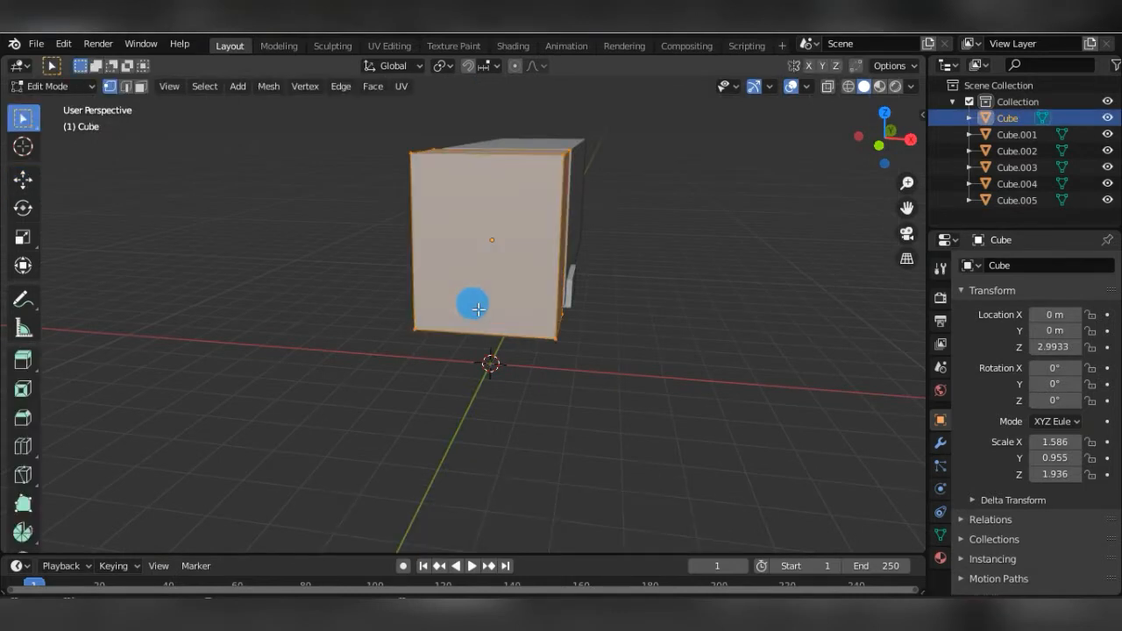
{"action": "left_click", "coordinate": [140, 86]}
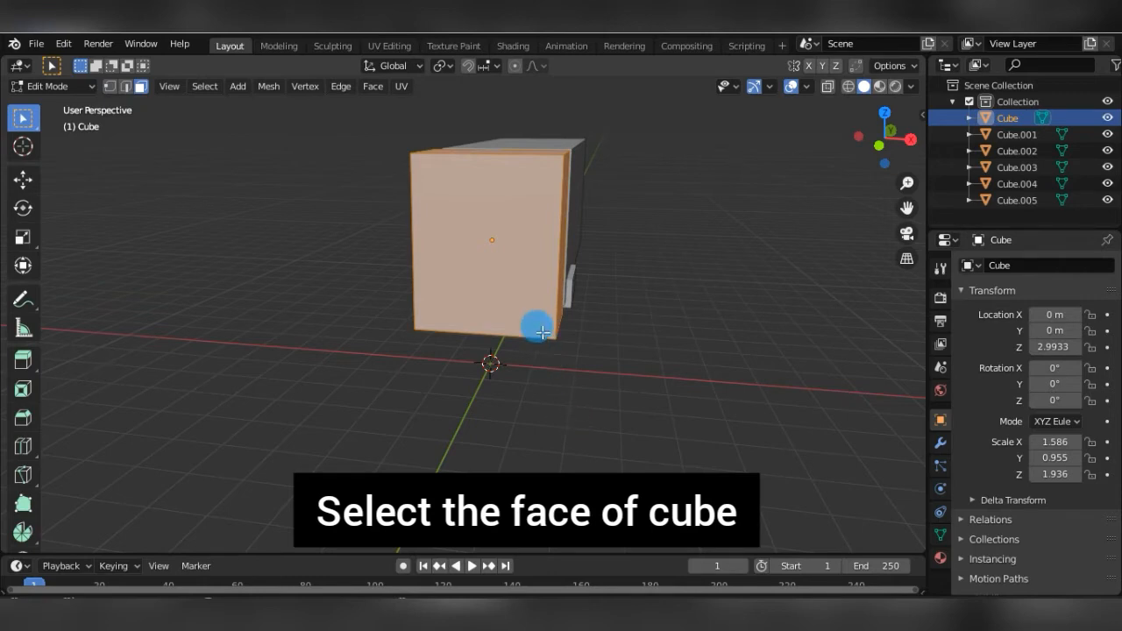
{"action": "left_click", "coordinate": [523, 293]}
{"action": "key", "text": "i"}
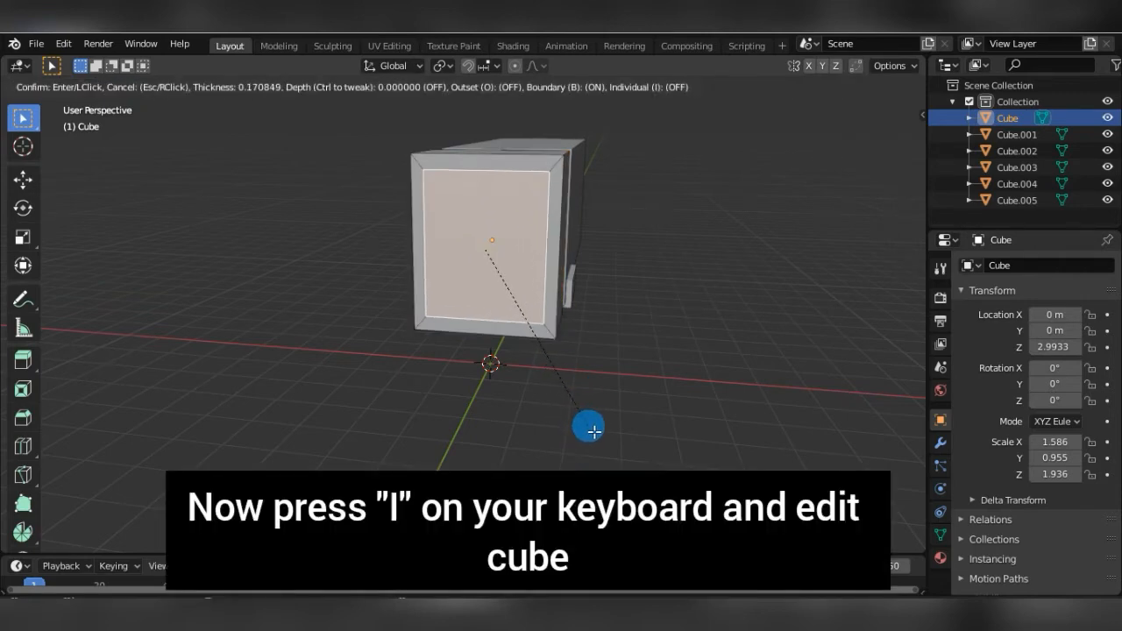
{"action": "left_click", "coordinate": [594, 431]}
{"action": "key", "text": "i"}
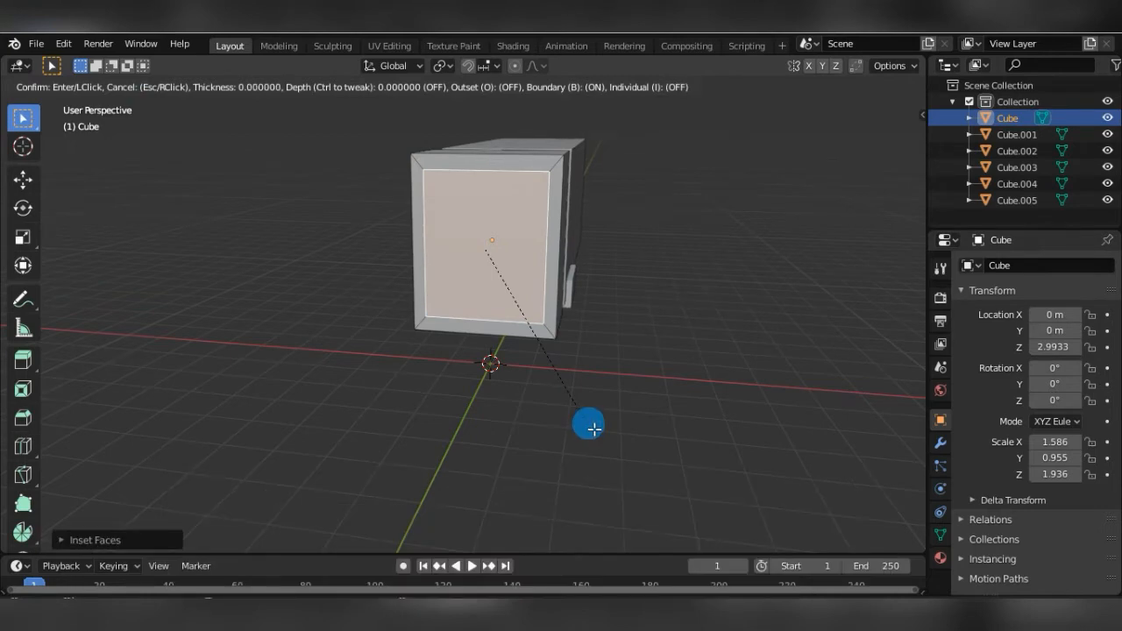
{"action": "right_click", "coordinate": [586, 421]}
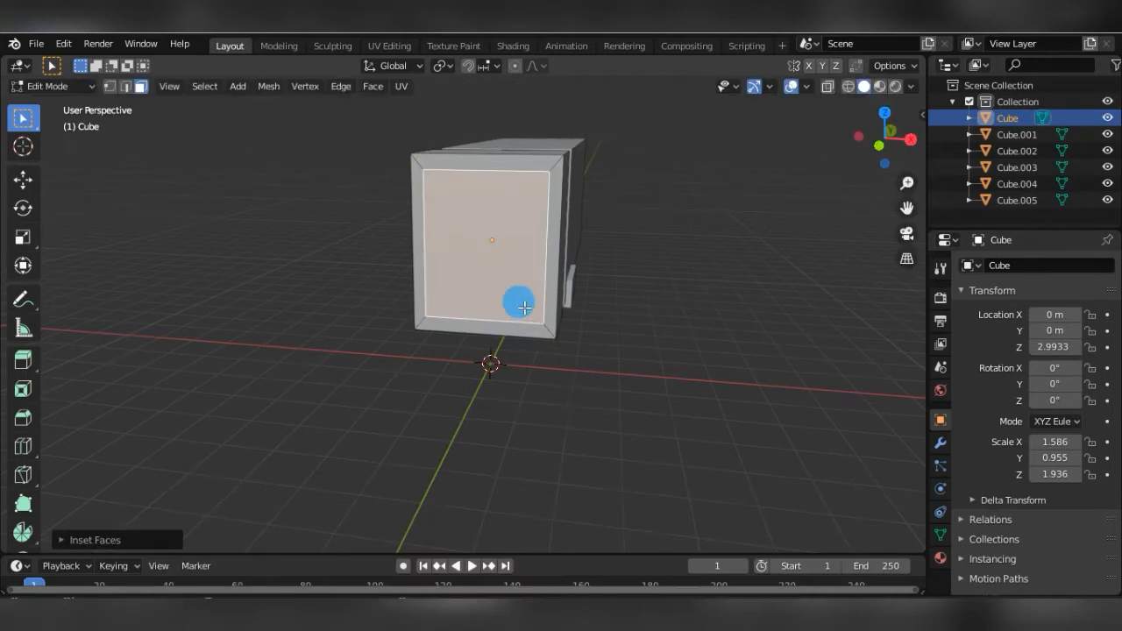
Scale the inset front face along Z to a little over half its height and move it up about 0.7 m for the windscreen.
{"action": "left_click", "coordinate": [500, 281]}
{"action": "key", "text": "s"}
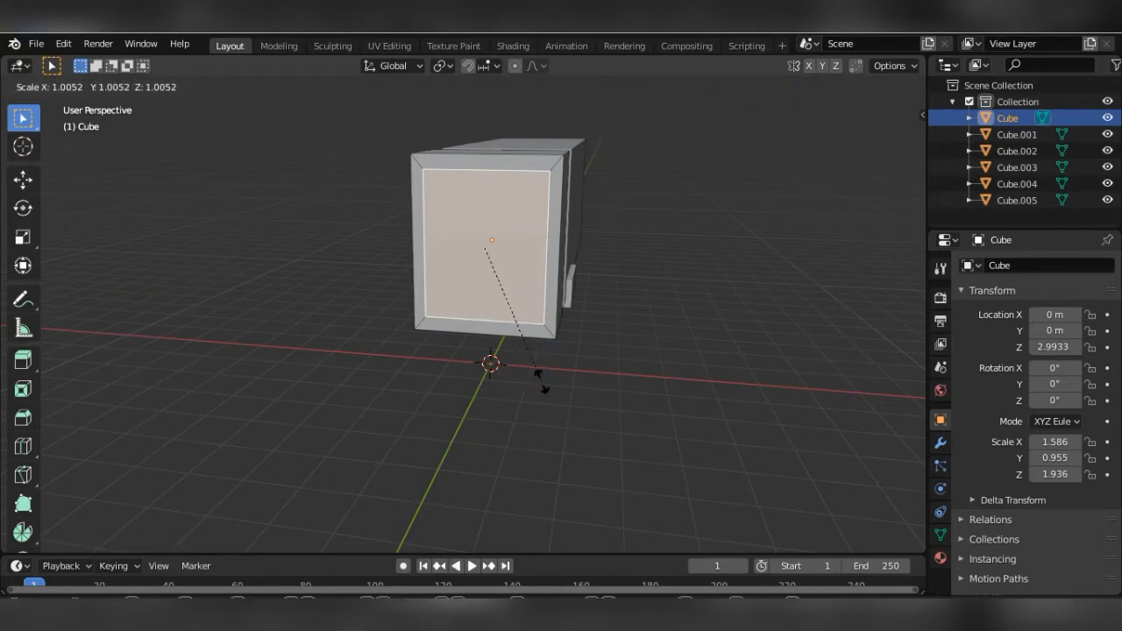
{"action": "key", "text": "z"}
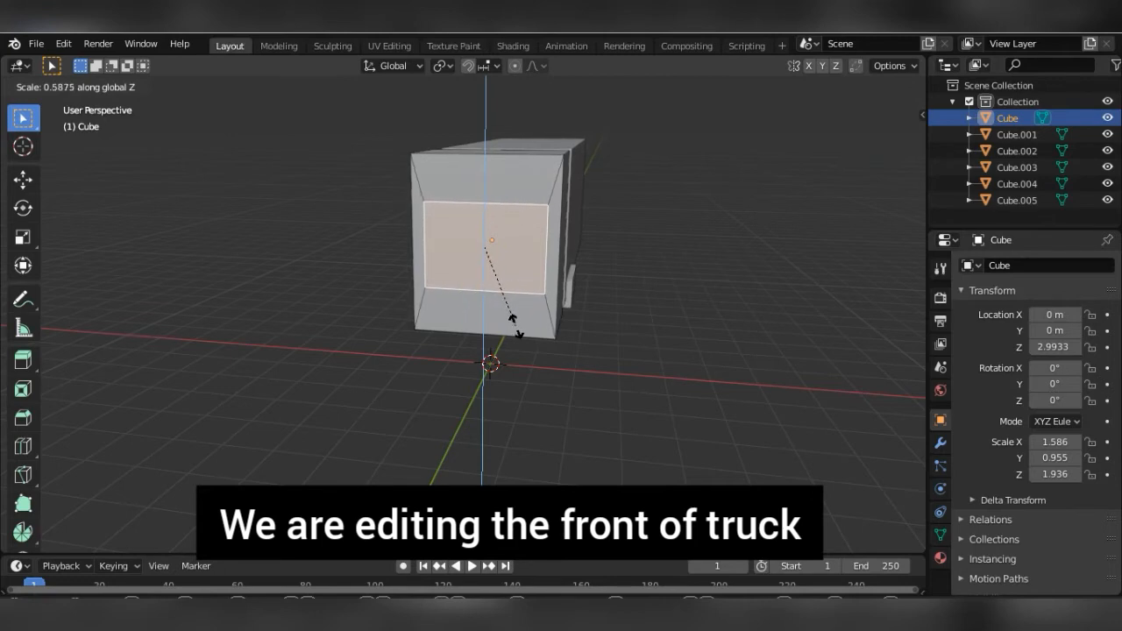
{"action": "left_click", "coordinate": [516, 320]}
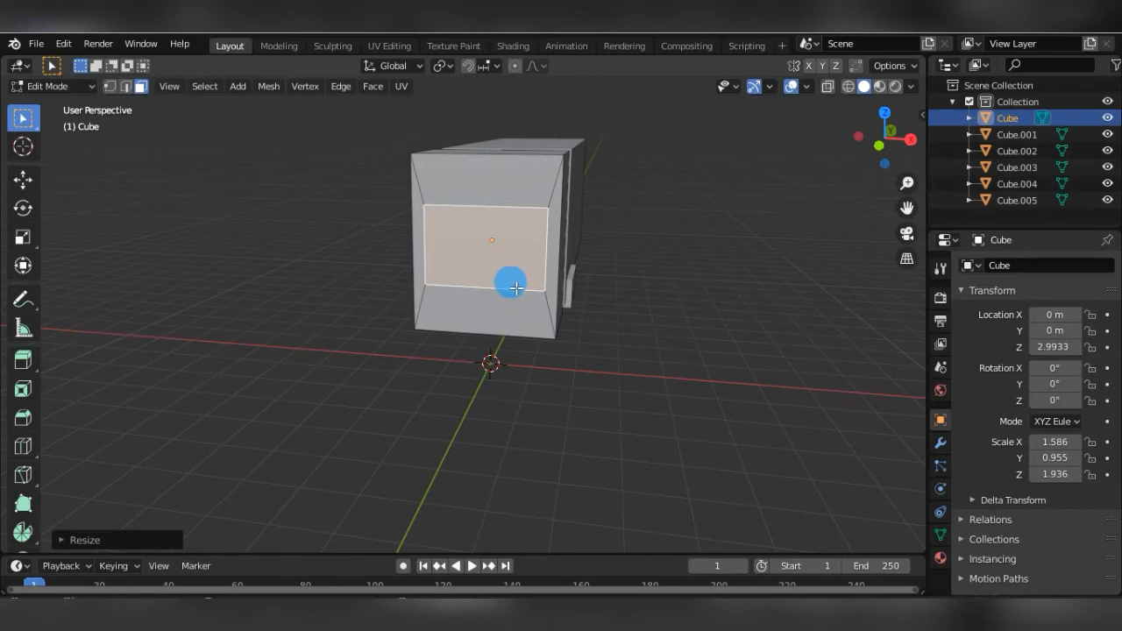
{"action": "key", "text": "g"}
{"action": "key", "text": "z"}
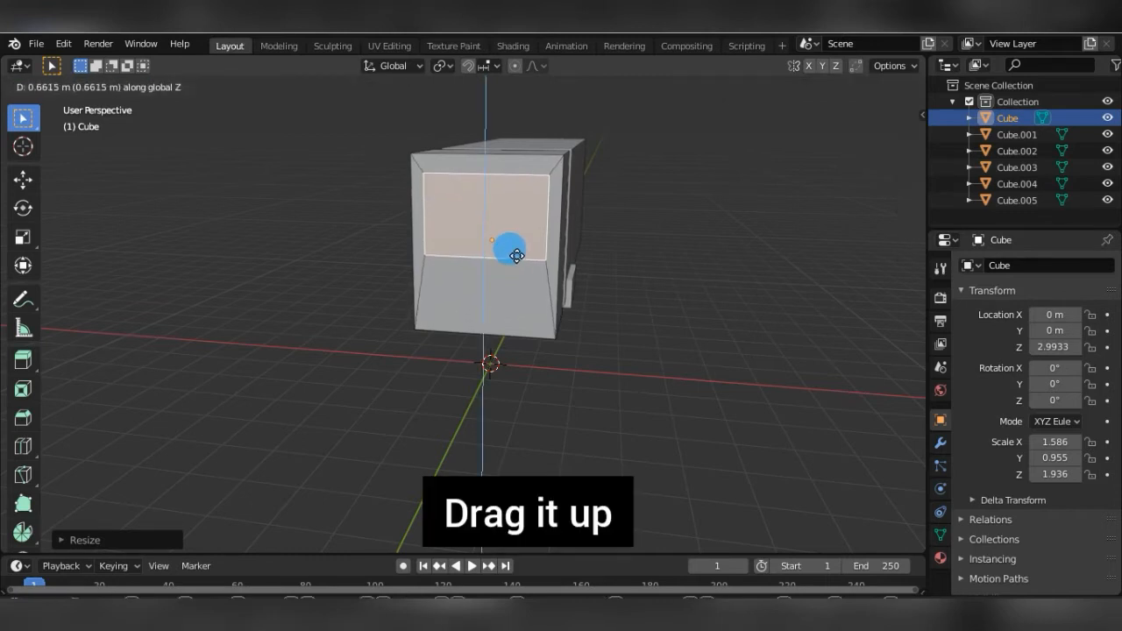
{"action": "left_click", "coordinate": [516, 255]}
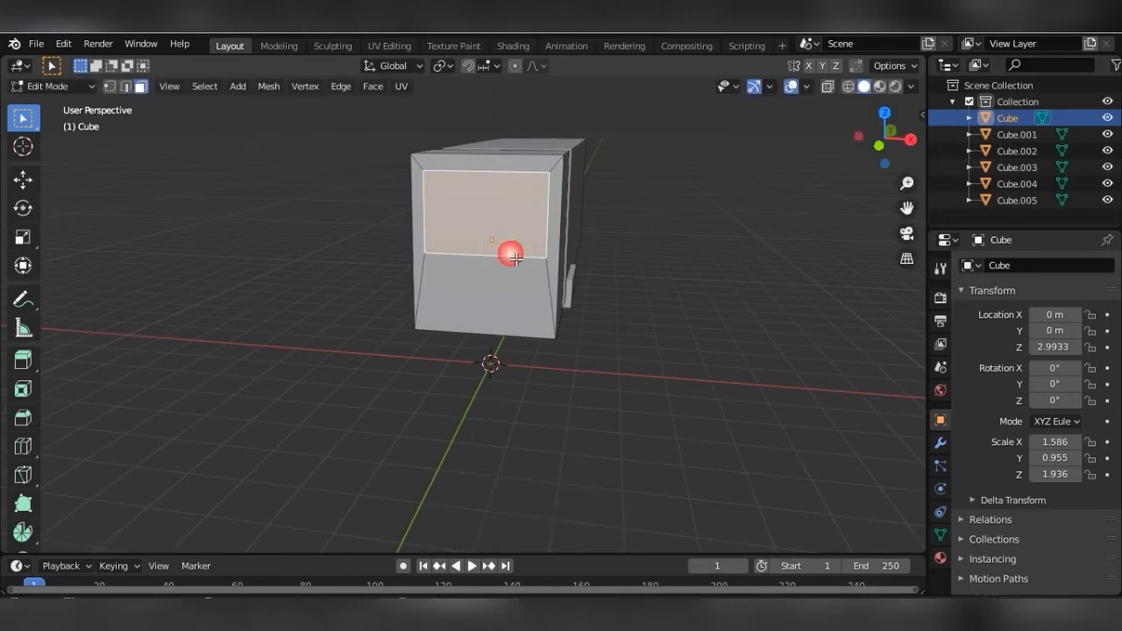
Inset the face below the windscreen by about 0.28 to form the grille.
{"action": "left_click", "coordinate": [513, 295]}
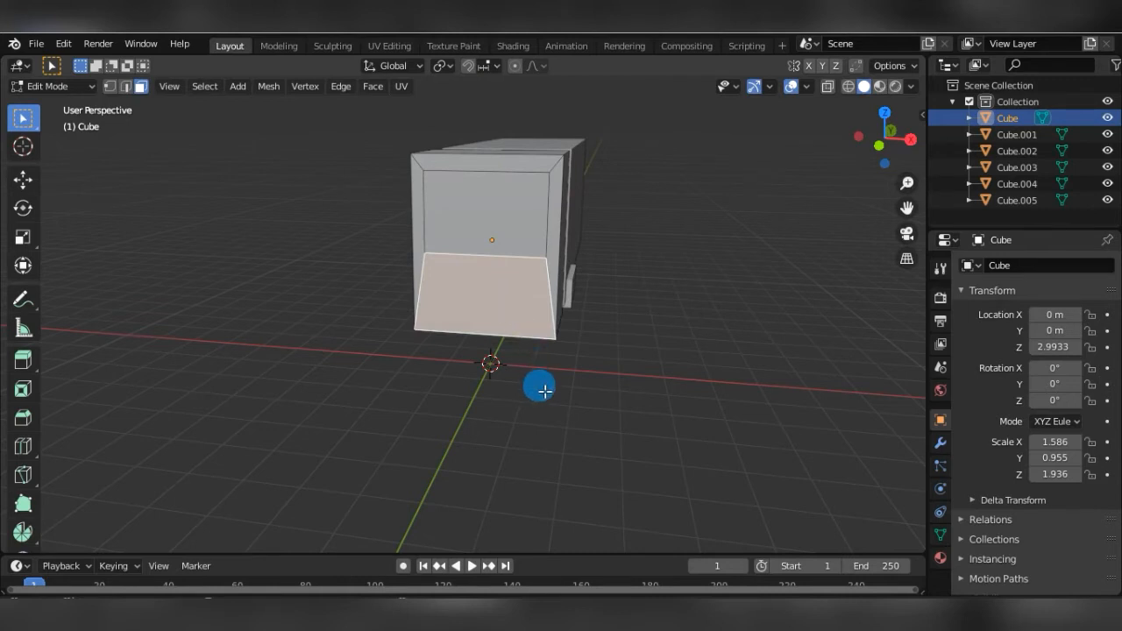
{"action": "key", "text": "i"}
{"action": "key", "text": "i"}
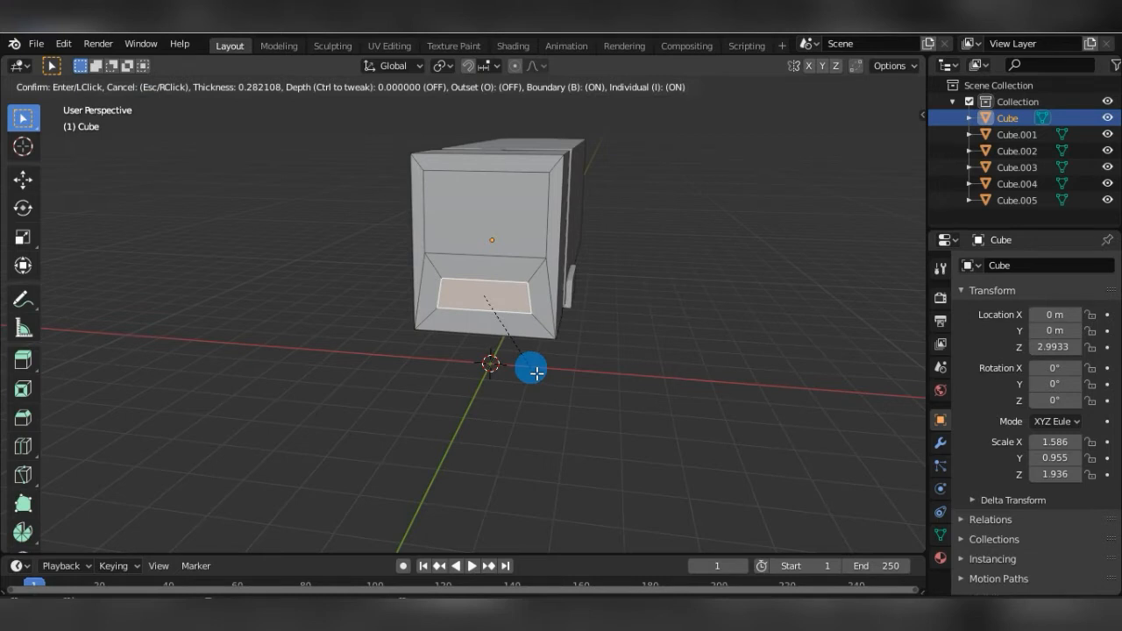
{"action": "left_click", "coordinate": [536, 373]}
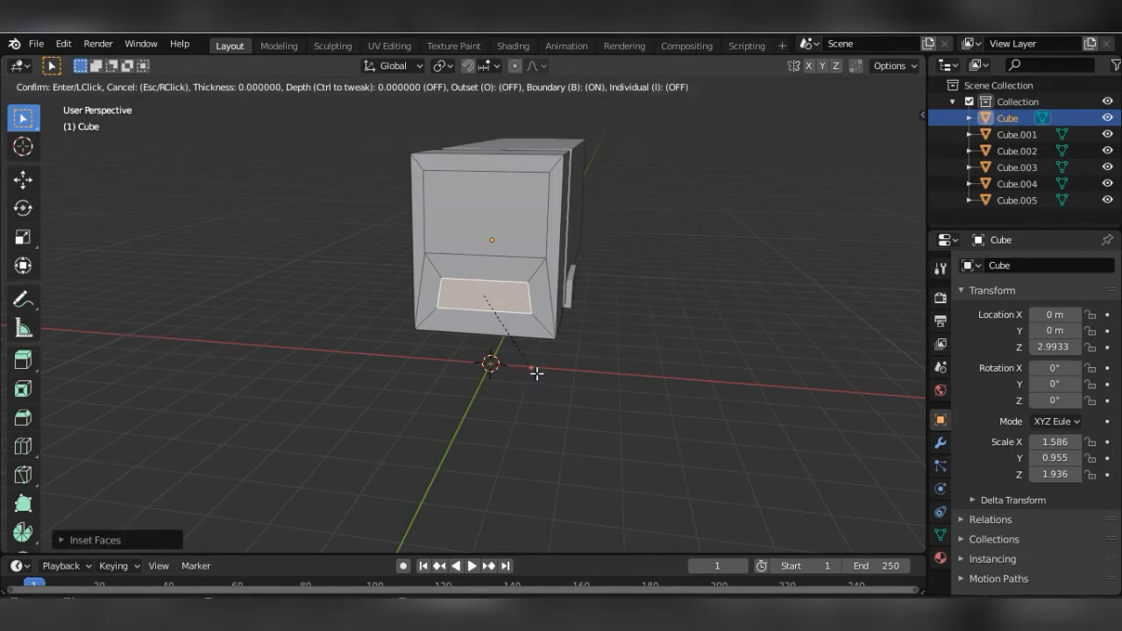
{"action": "left_click", "coordinate": [538, 305]}
Inset the narrow face on the +X side of the grille by about 0.07 to form a headlight.
{"action": "left_click", "coordinate": [545, 309]}
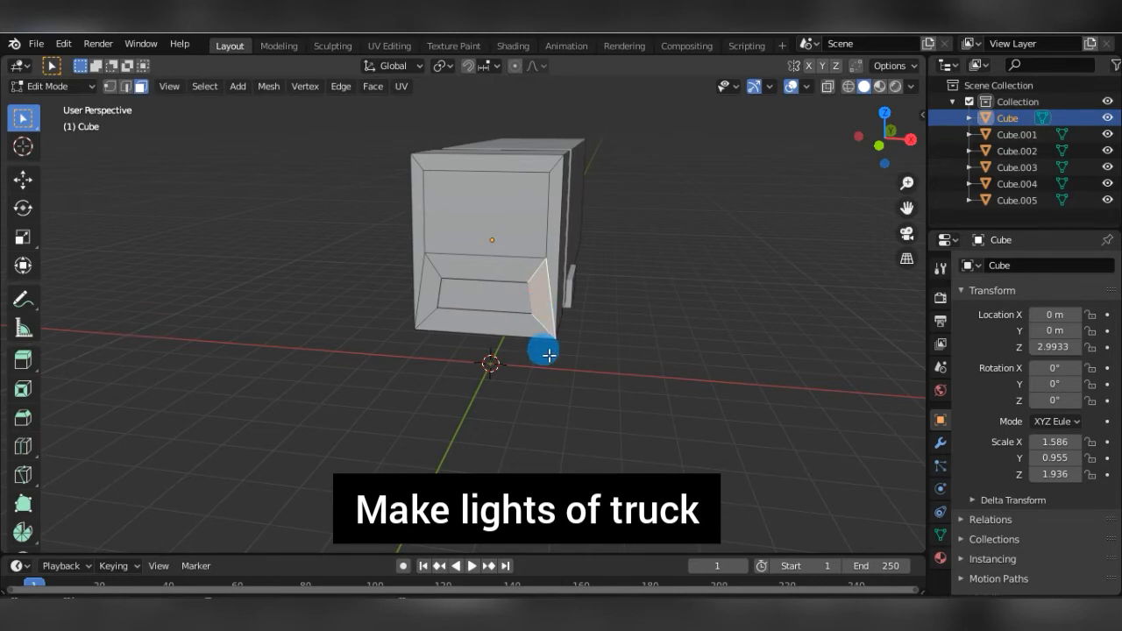
{"action": "key", "text": "i"}
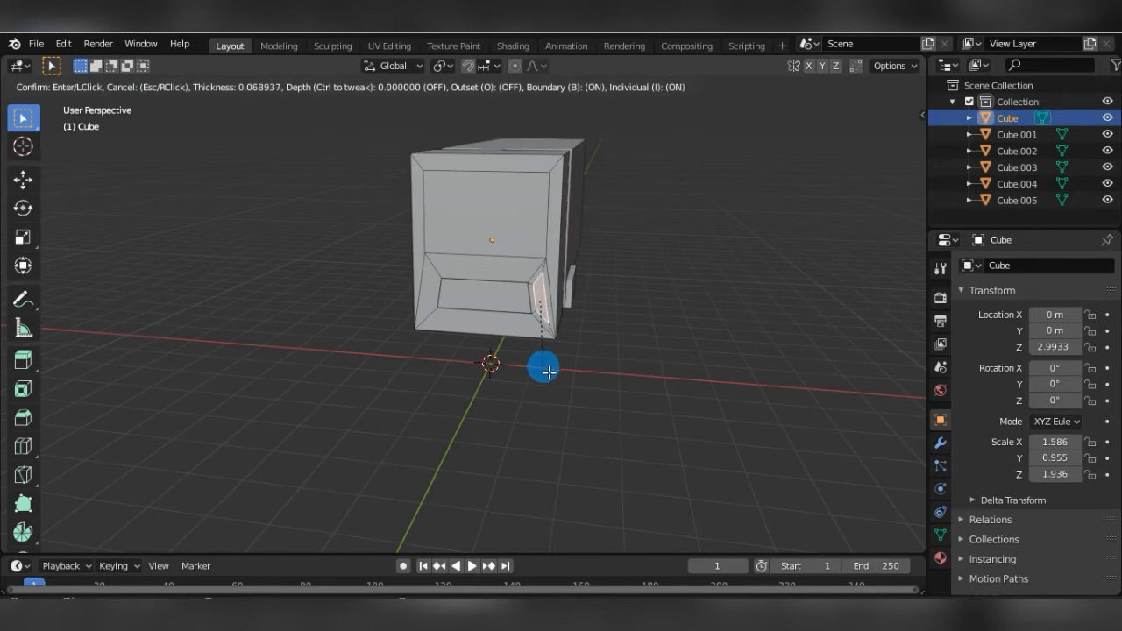
{"action": "right_click", "coordinate": [548, 372]}
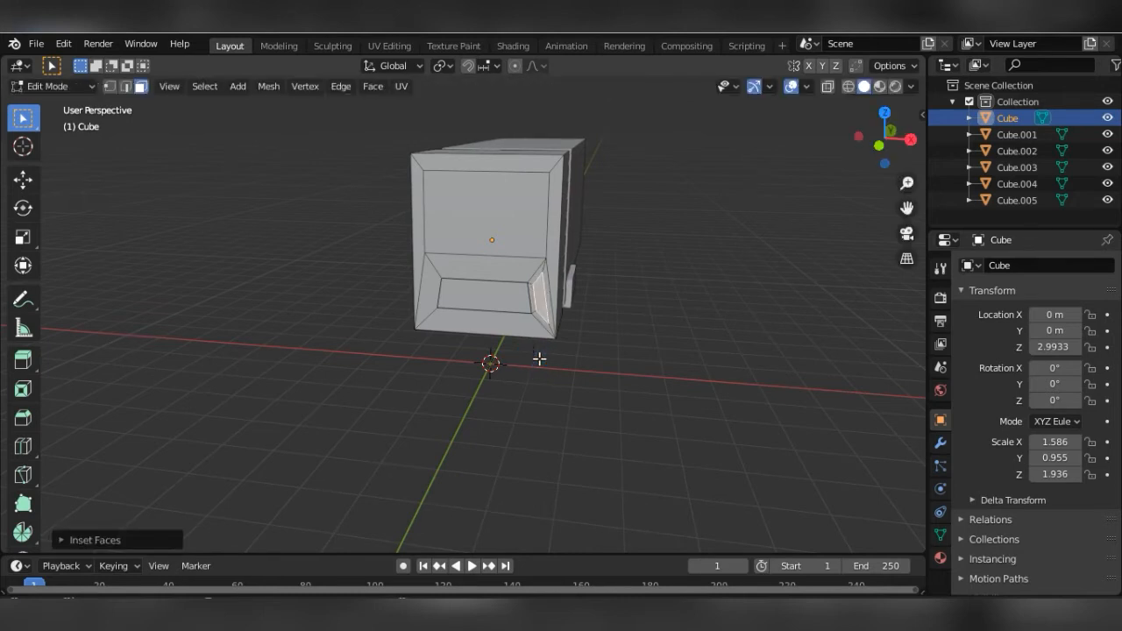
Inset the matching narrow face on the -X side of the grille to form the second headlight.
{"action": "left_click", "coordinate": [436, 303]}
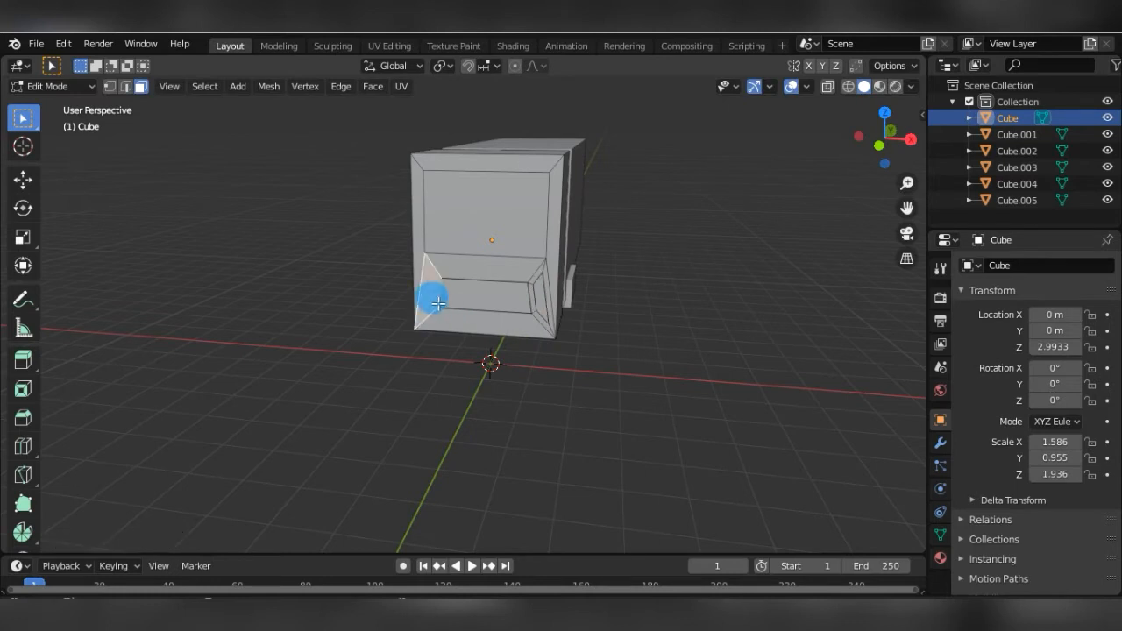
{"action": "key", "text": "i"}
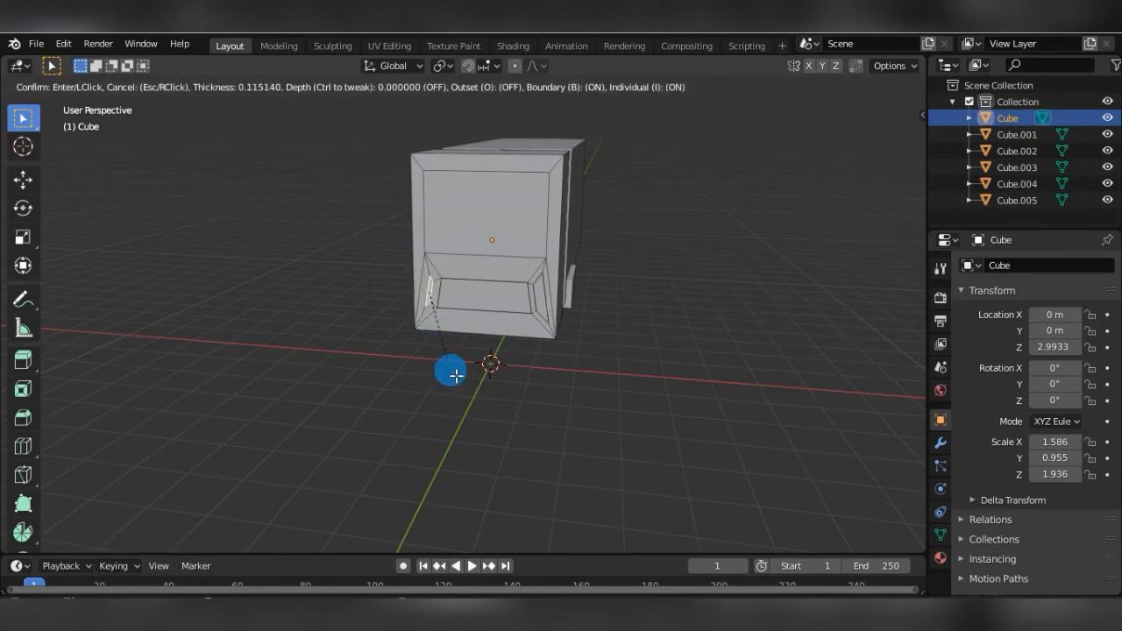
{"action": "key", "text": "i"}
{"action": "key", "text": "i"}
{"action": "left_click", "coordinate": [460, 378]}
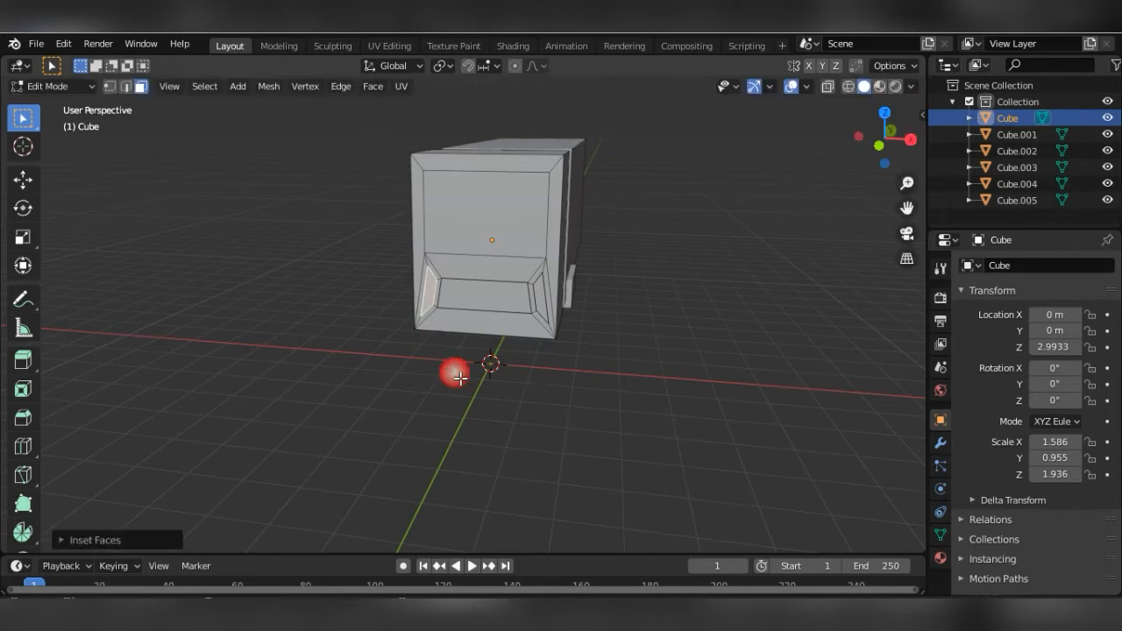
Extrude the windscreen face on the cab front outward by about 0.1 m.
{"action": "left_click", "coordinate": [575, 357]}
{"action": "mouse_move", "coordinate": [574, 357]}
{"action": "middle_mouse_down"}
{"action": "mouse_move", "coordinate": [556, 336]}
{"action": "mouse_move", "coordinate": [458, 335]}
{"action": "mouse_move", "coordinate": [575, 365]}
{"action": "middle_mouse_up"}
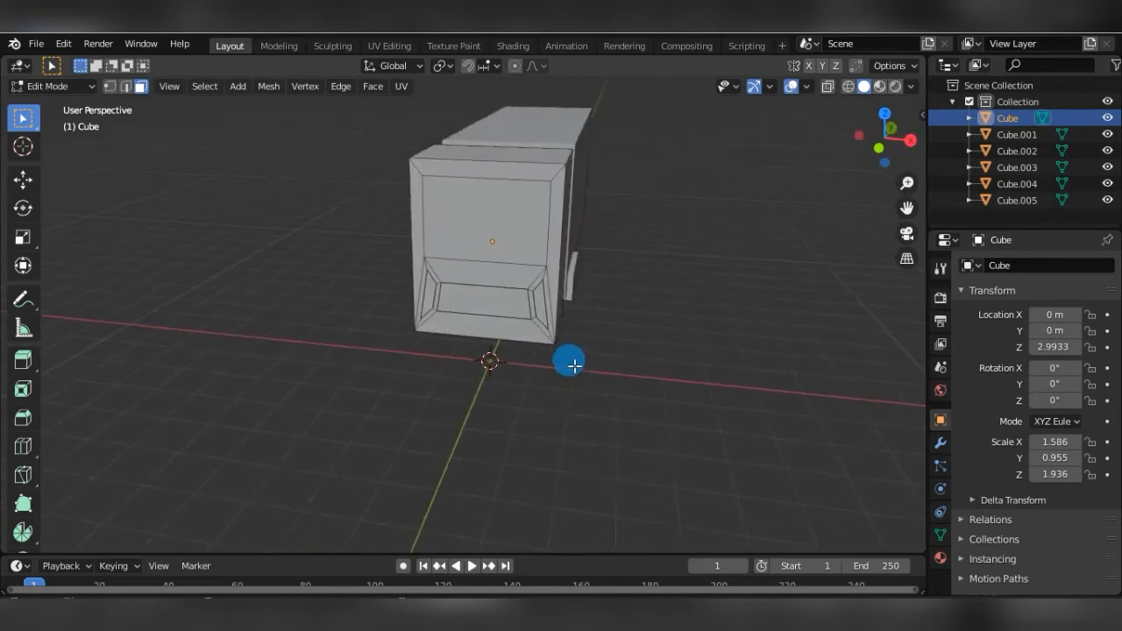
{"action": "left_click", "coordinate": [524, 248]}
{"action": "key", "text": "KP_1"}
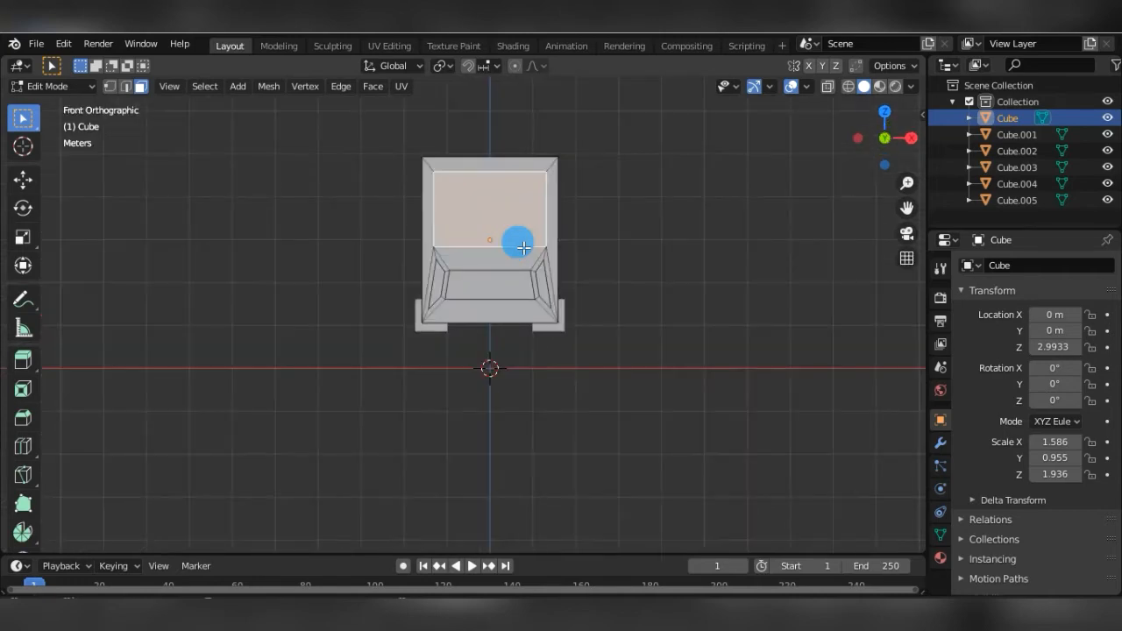
{"action": "key", "text": "KP_3"}
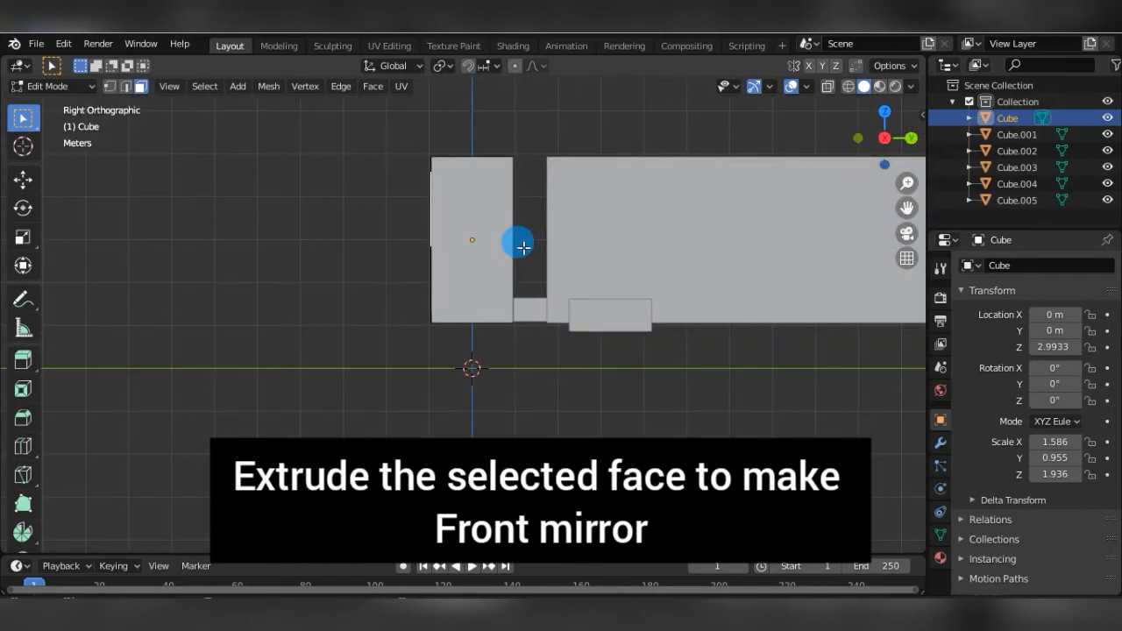
{"action": "key", "text": "e"}
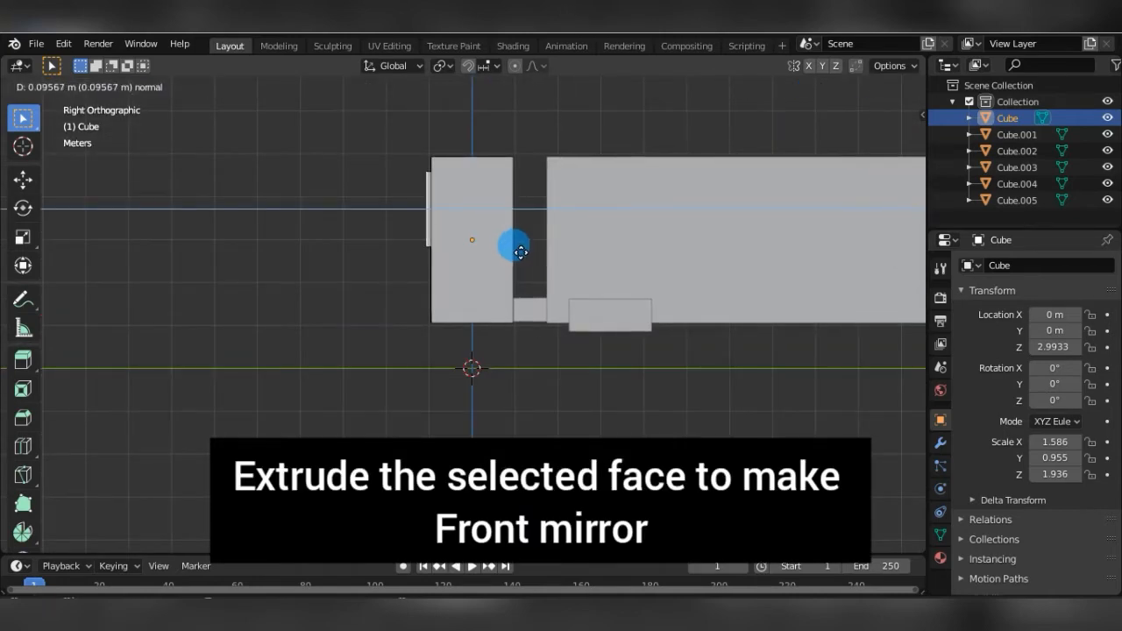
{"action": "right_click", "coordinate": [521, 252]}
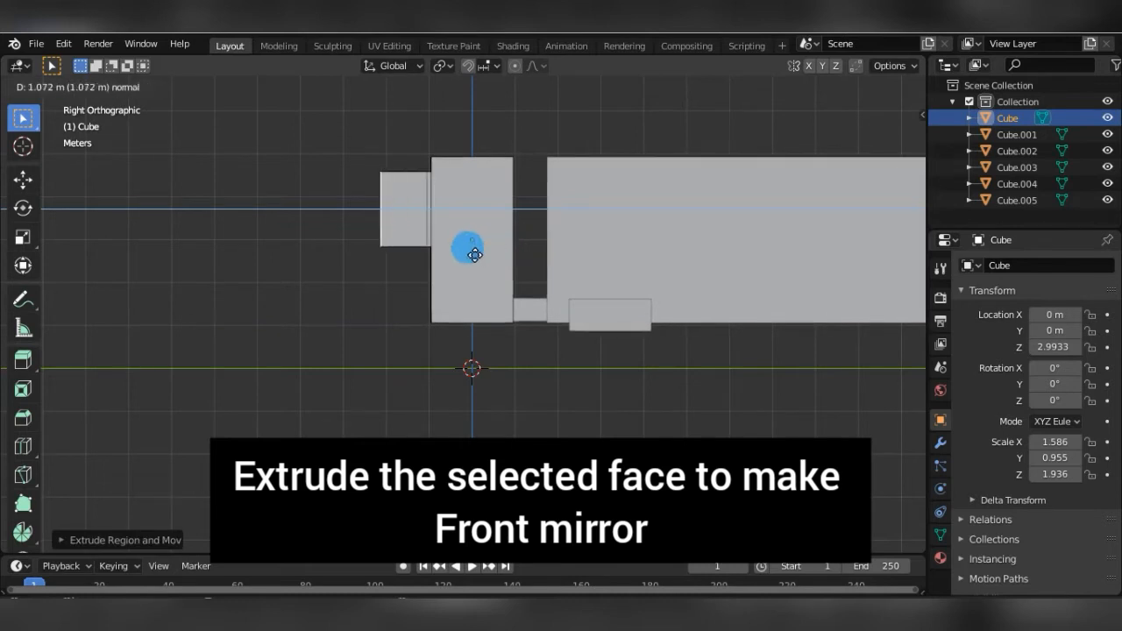
{"action": "left_click", "coordinate": [428, 251]}
Extrude the inner grille face below the windscreen outward by about 0.05 m.
{"action": "middle_click_drag", "start_coordinate": [428, 250], "coordinate": [496, 311]}
{"action": "left_click", "coordinate": [482, 313]}
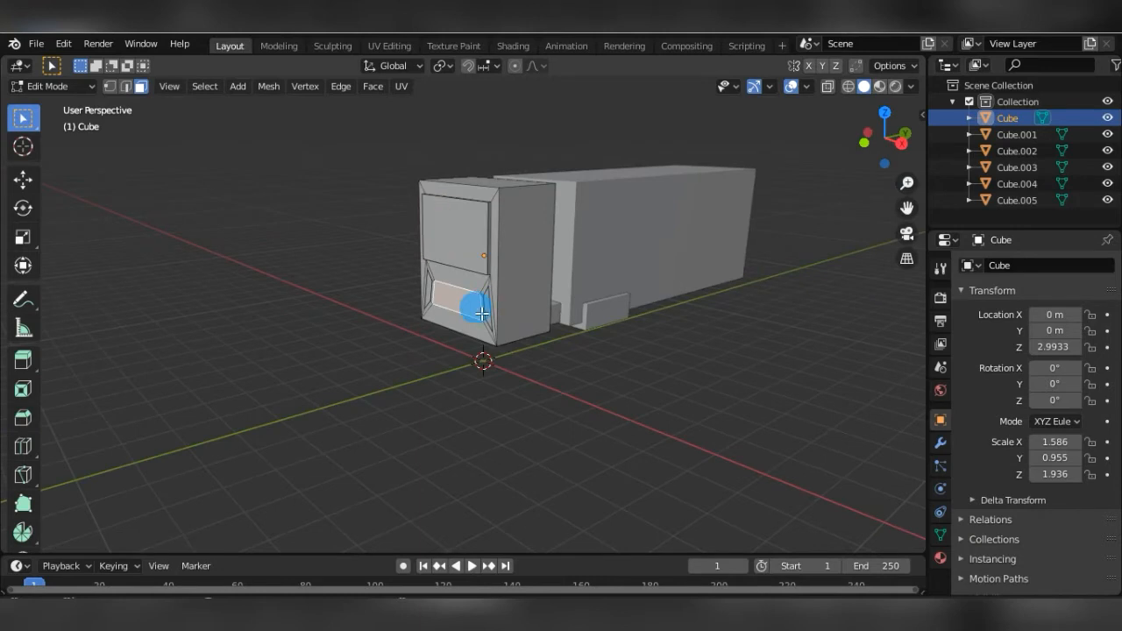
{"action": "key", "text": "KP_3"}
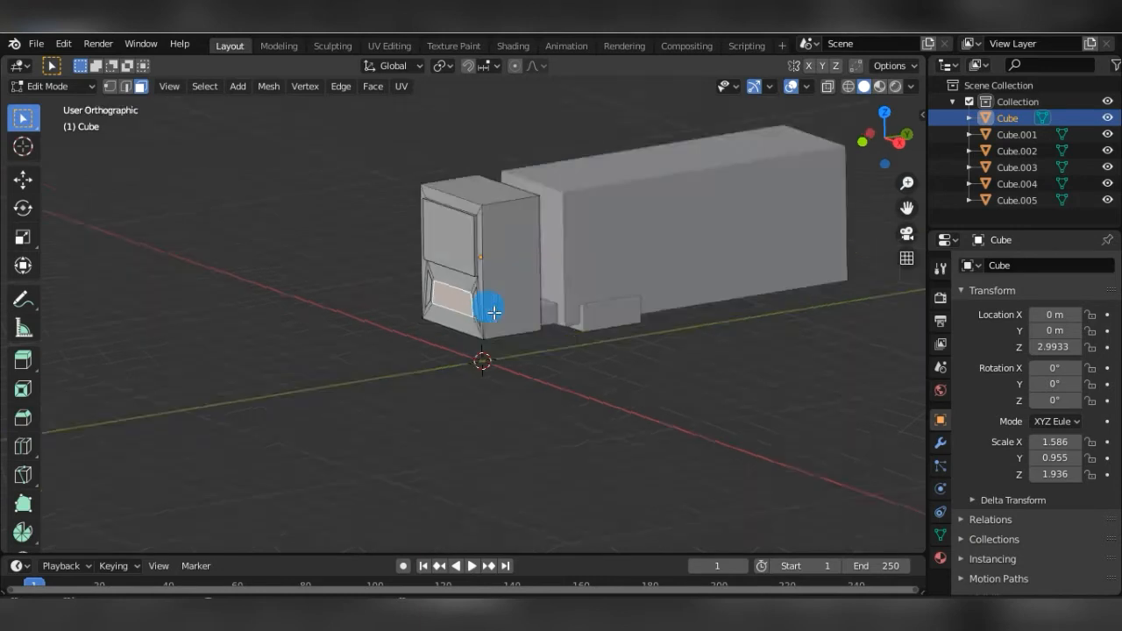
{"action": "key", "text": "e"}
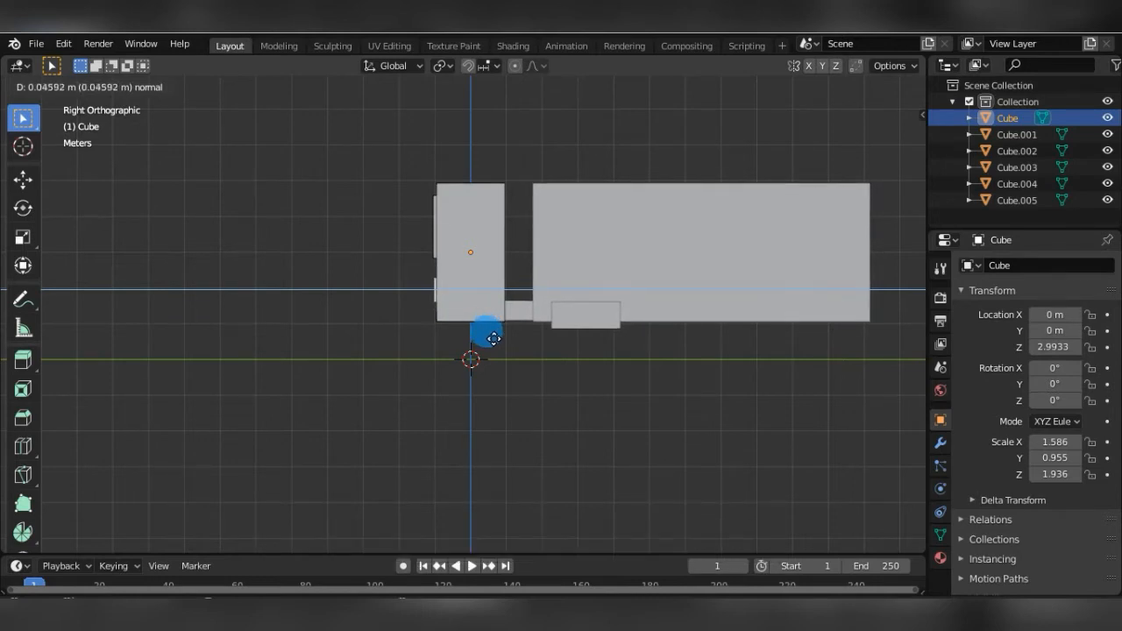
{"action": "left_click_drag", "start_coordinate": [493, 339], "coordinate": [491, 338]}
{"action": "middle_click_drag", "start_coordinate": [492, 338], "coordinate": [571, 323]}
Extrude the headlight face on the +X side of the grille outward by about 0.09 m.
{"action": "left_click", "coordinate": [541, 300]}
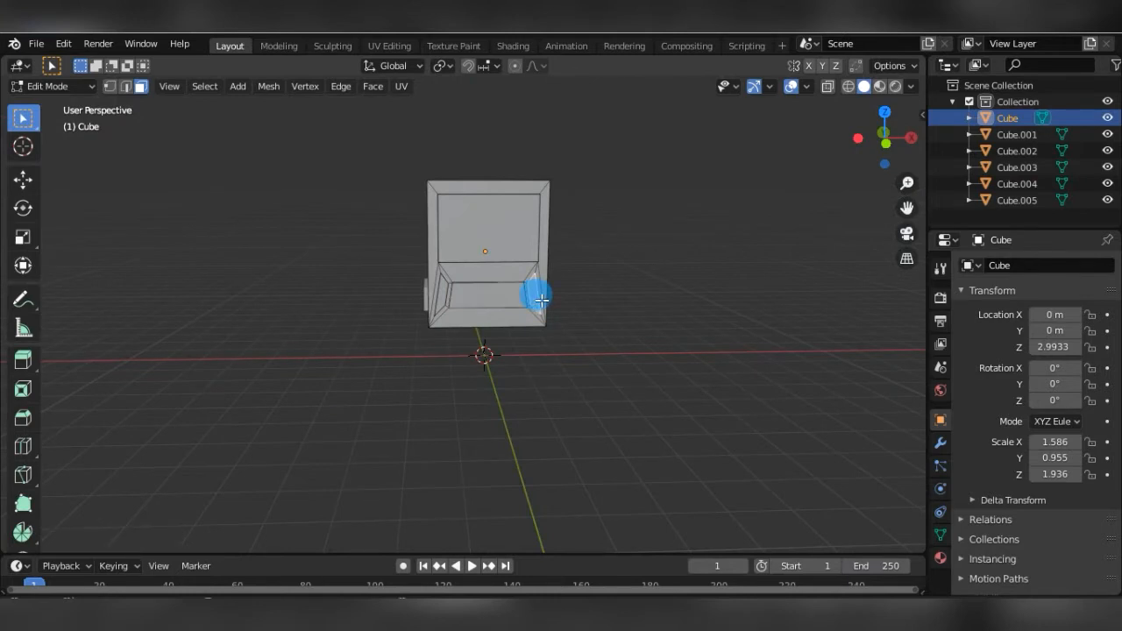
{"action": "key", "text": "KP_3"}
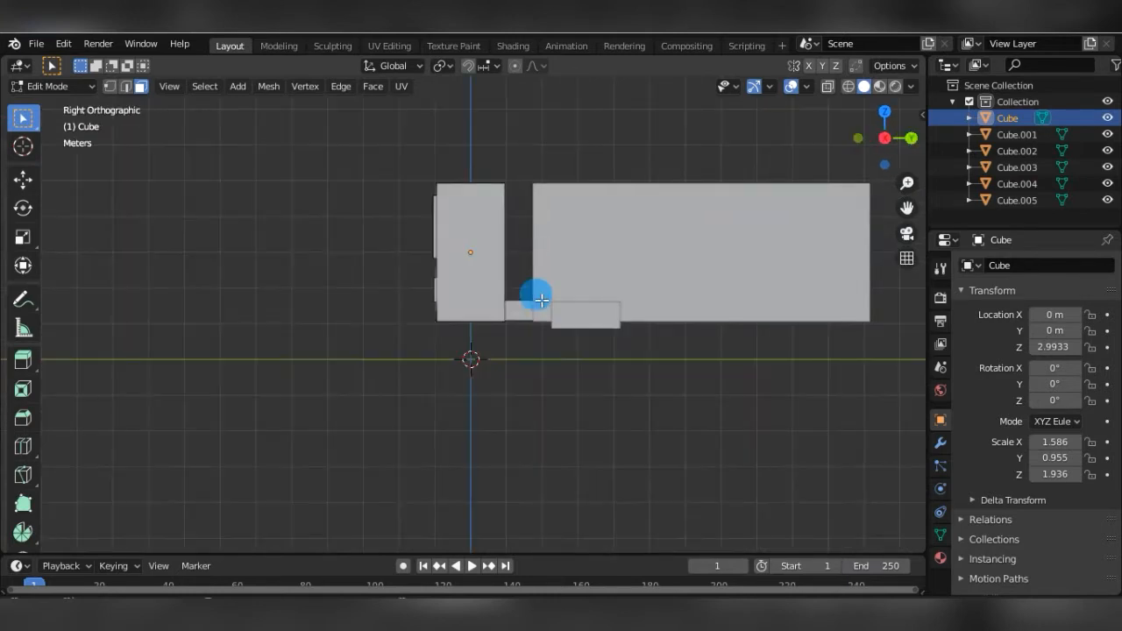
{"action": "key", "text": "e"}
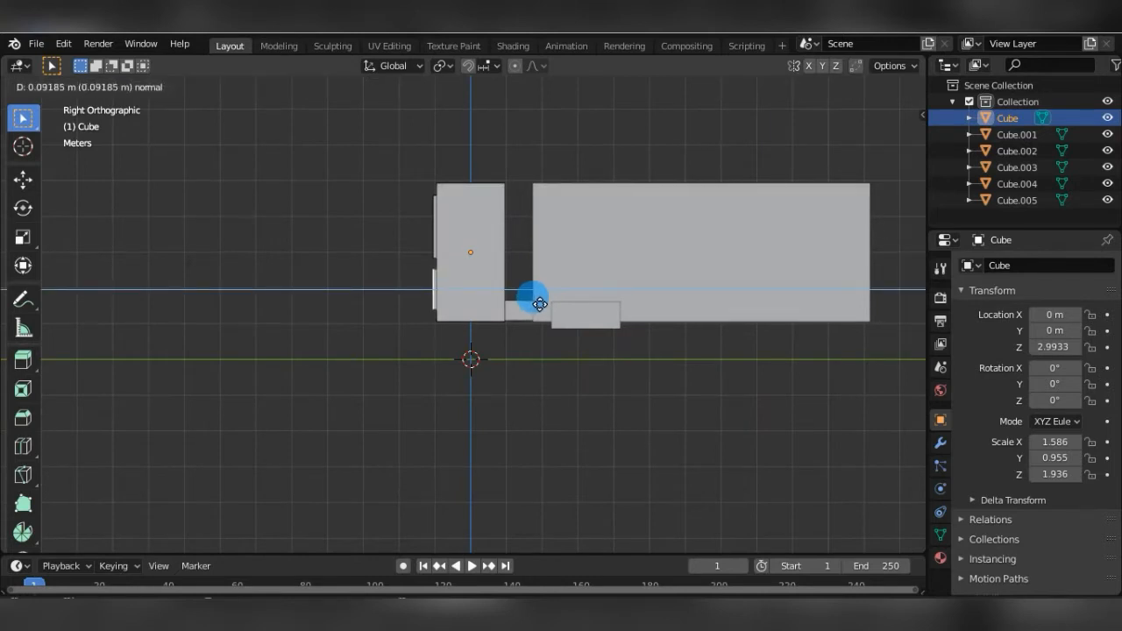
{"action": "left_click", "coordinate": [539, 305]}
{"action": "key", "text": "e"}
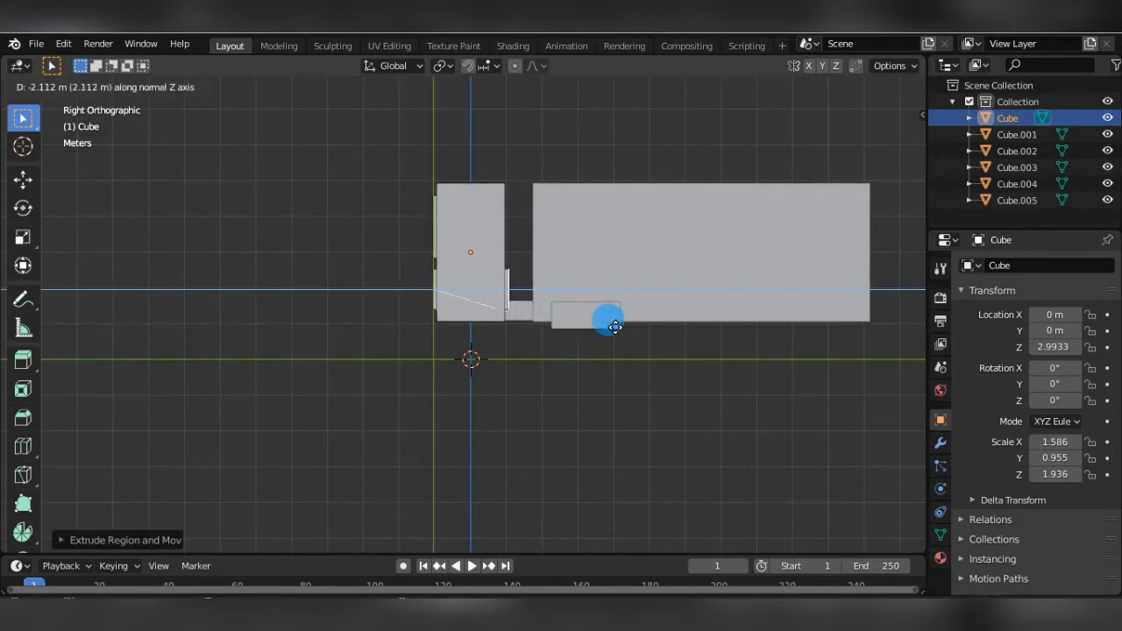
{"action": "left_click", "coordinate": [615, 327]}
Extrude the matching headlight face on the -X side of the grille outward by about 0.07 m.
{"action": "middle_click_drag", "start_coordinate": [538, 325], "coordinate": [423, 401]}
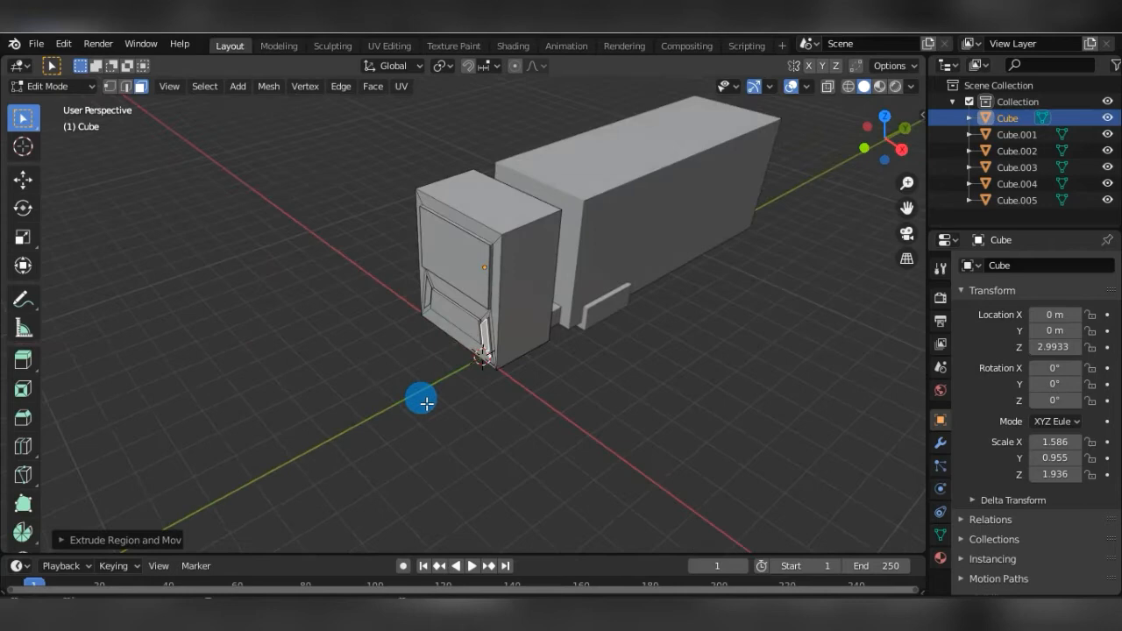
{"action": "left_click", "coordinate": [431, 294]}
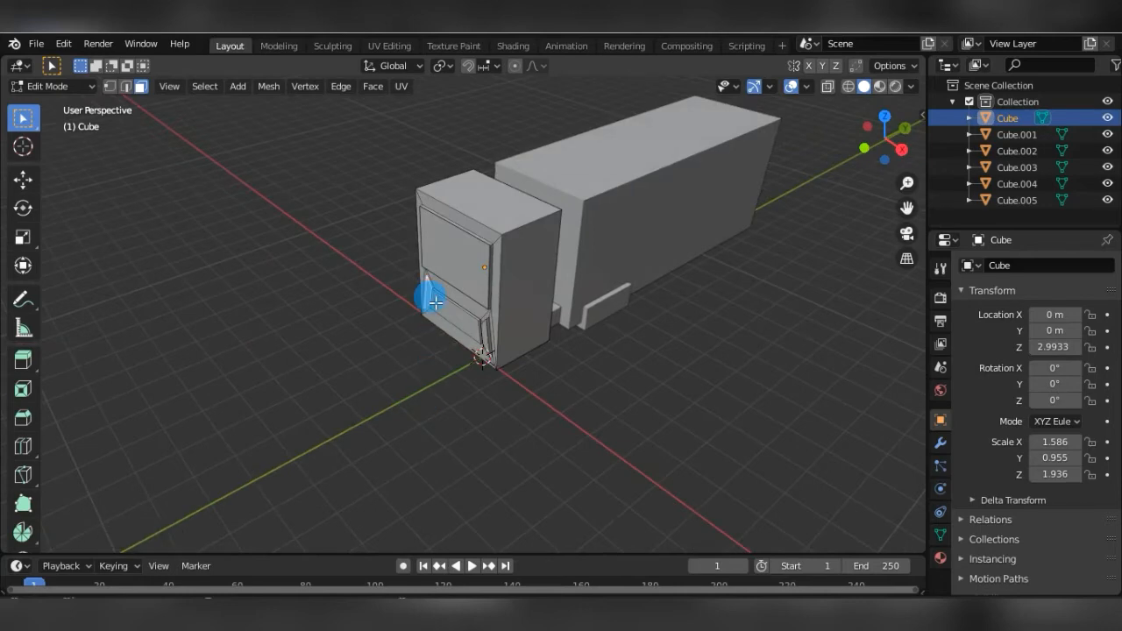
{"action": "key", "text": "KP_3"}
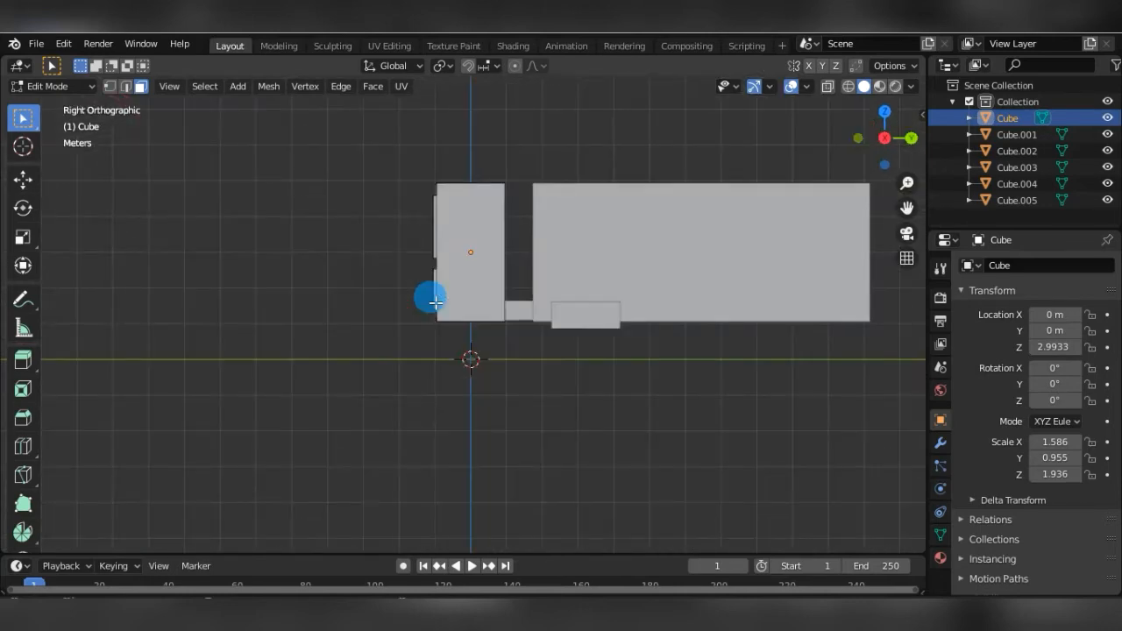
{"action": "key", "text": "e"}
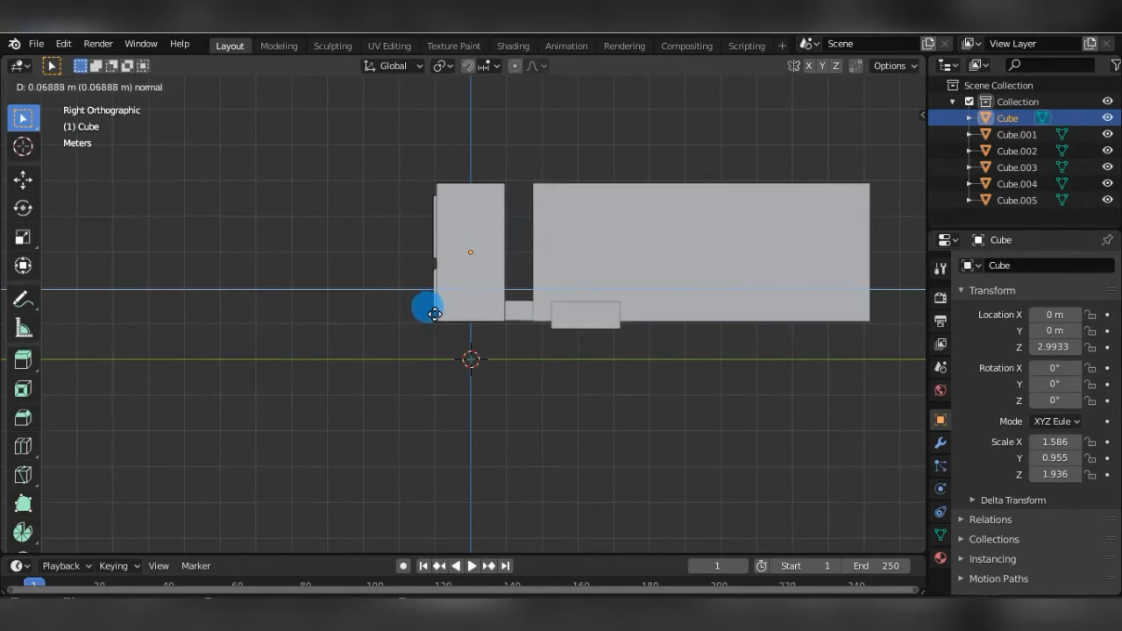
{"action": "left_click", "coordinate": [435, 314]}
{"action": "key", "text": "e"}
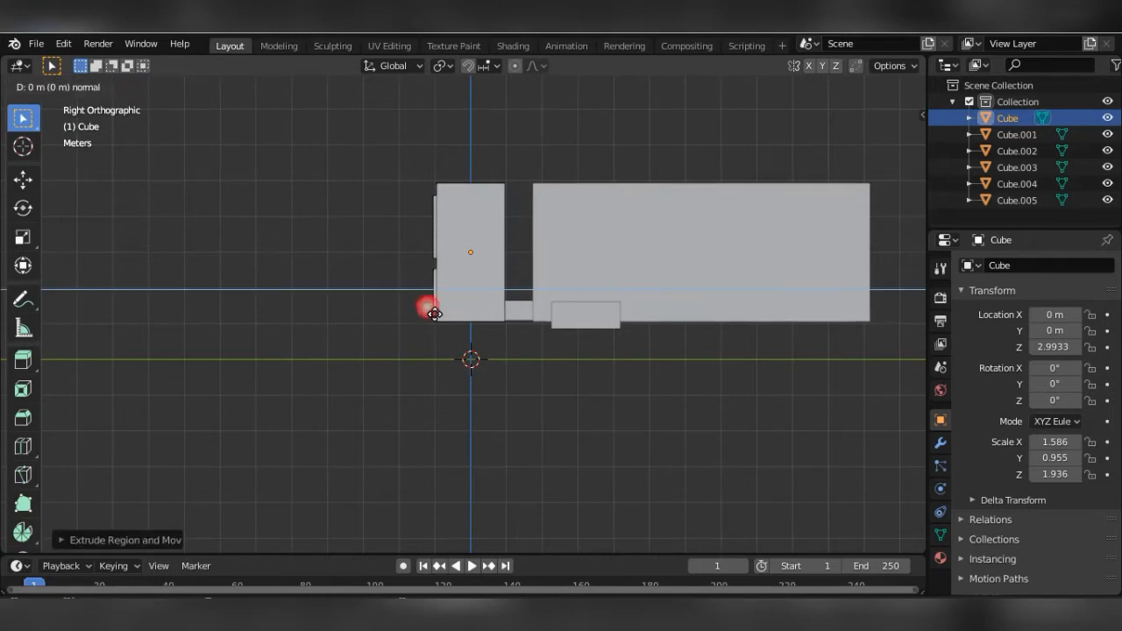
{"action": "key", "text": "z"}
{"action": "key", "text": "z"}
{"action": "right_click", "coordinate": [561, 333]}
Inset the cab's +X side face to outline a tall side window.
{"action": "middle_click_drag", "start_coordinate": [394, 333], "coordinate": [583, 361]}
{"action": "middle_click_drag", "start_coordinate": [576, 310], "coordinate": [333, 315]}
{"action": "left_click", "coordinate": [511, 253]}
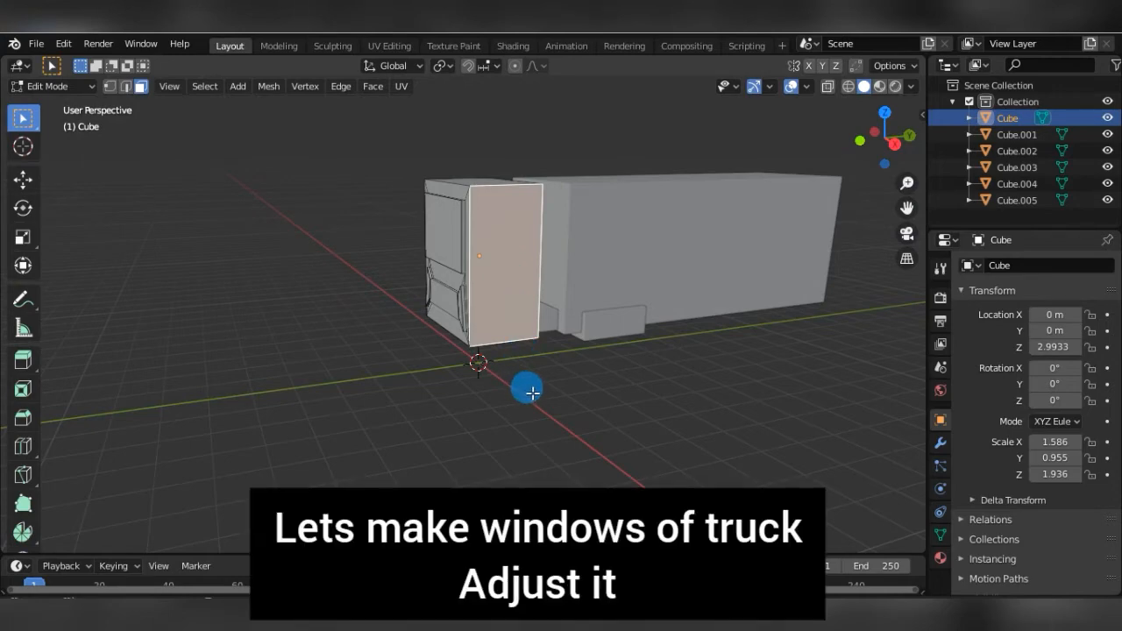
{"action": "key", "text": "i"}
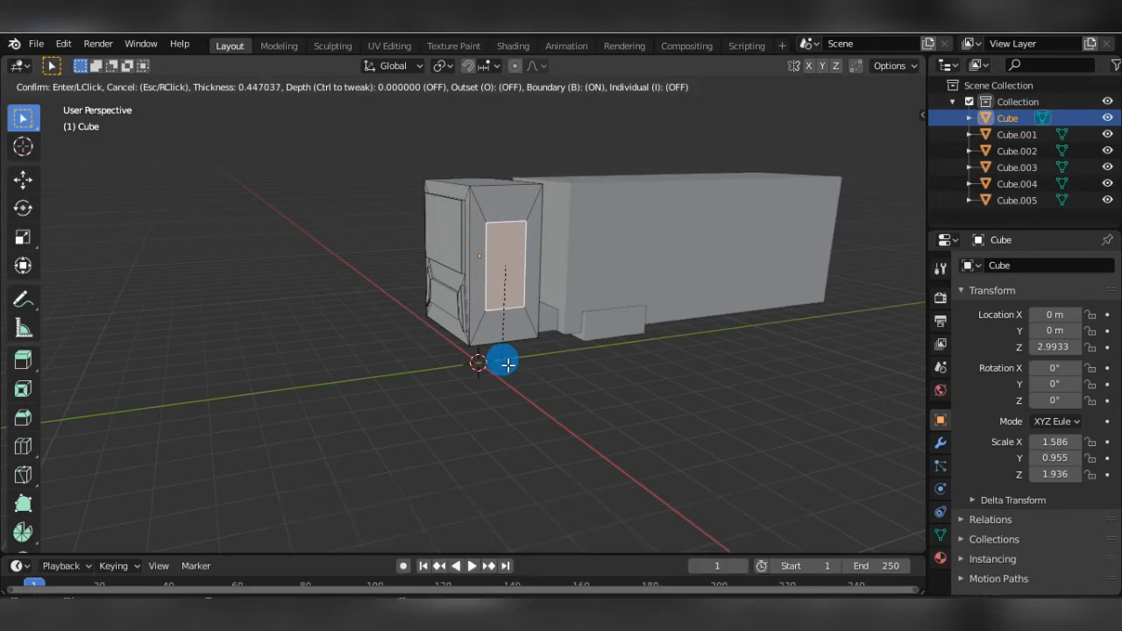
{"action": "left_click", "coordinate": [506, 374]}
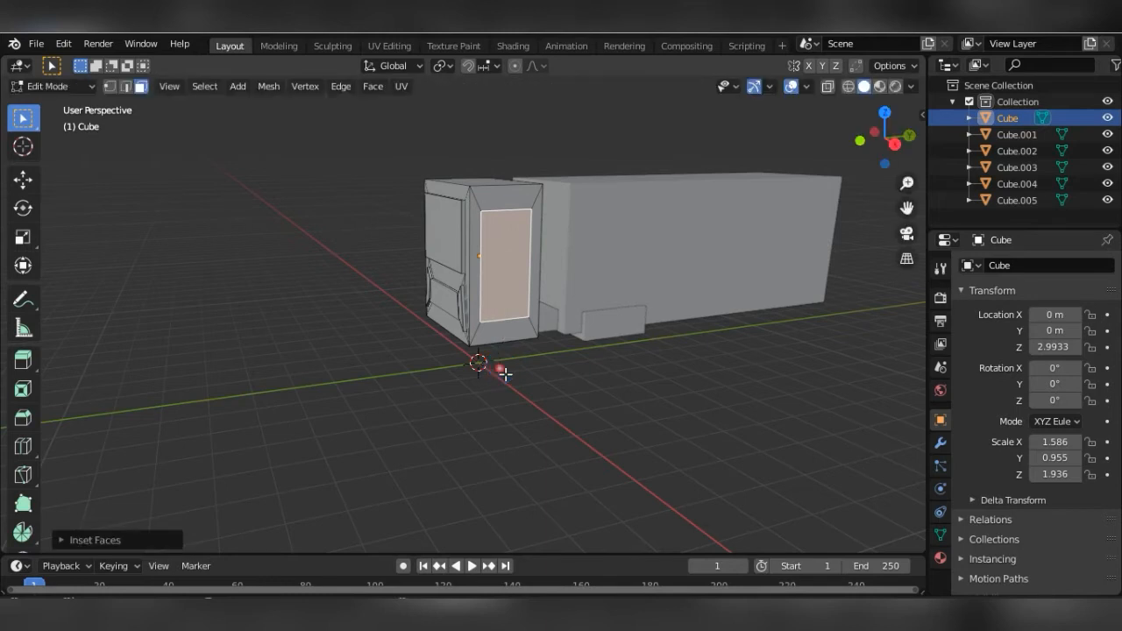
Scale the inset window face on the cab's +X side slightly narrower along Y.
{"action": "left_click", "coordinate": [503, 313]}
{"action": "key", "text": "s"}
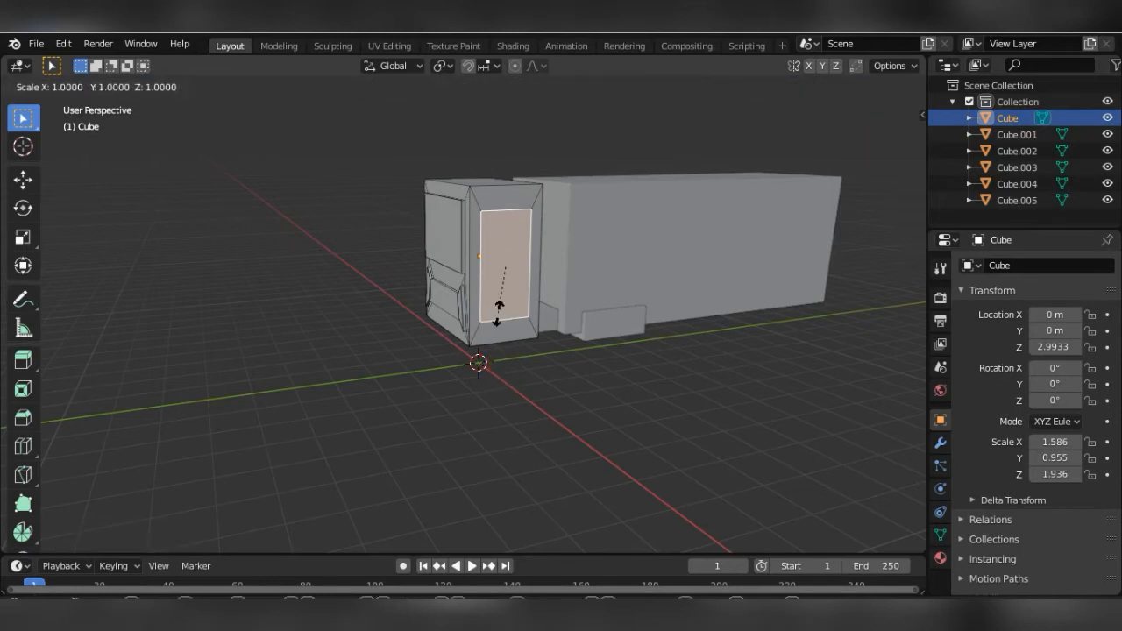
{"action": "key", "text": "y"}
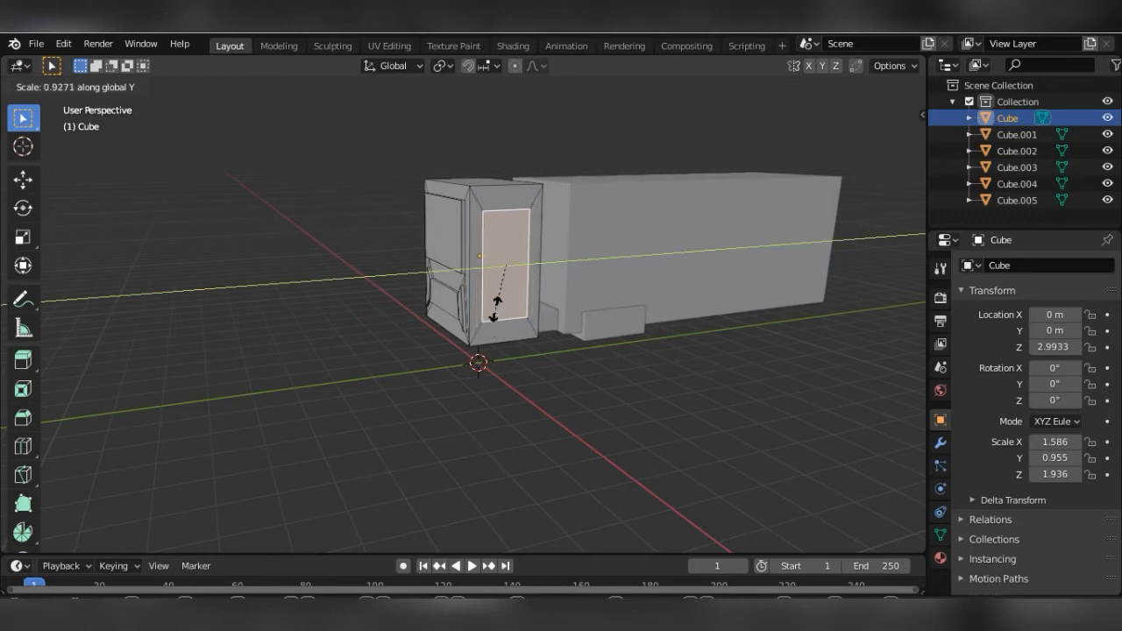
{"action": "left_click", "coordinate": [500, 306]}
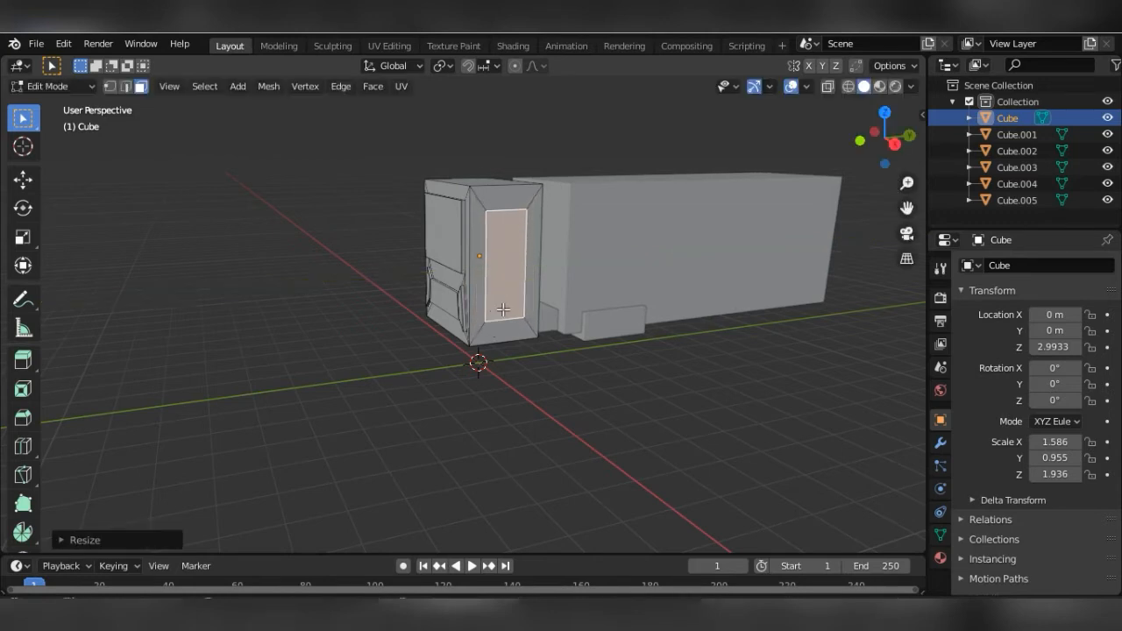
{"action": "left_click", "coordinate": [503, 308]}
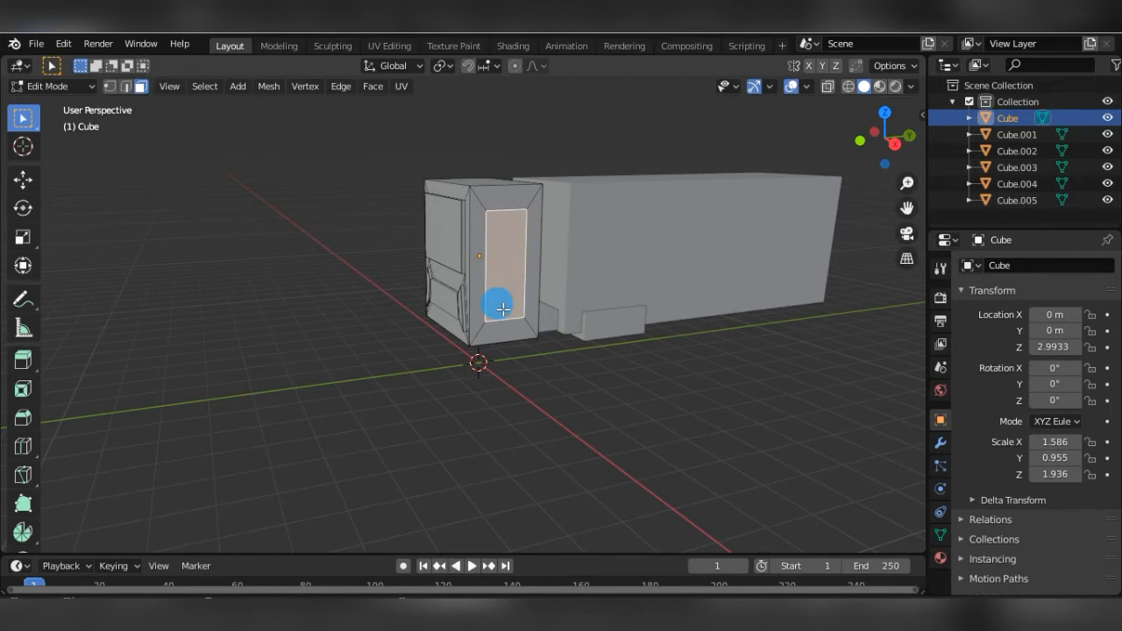
{"action": "key", "text": "g"}
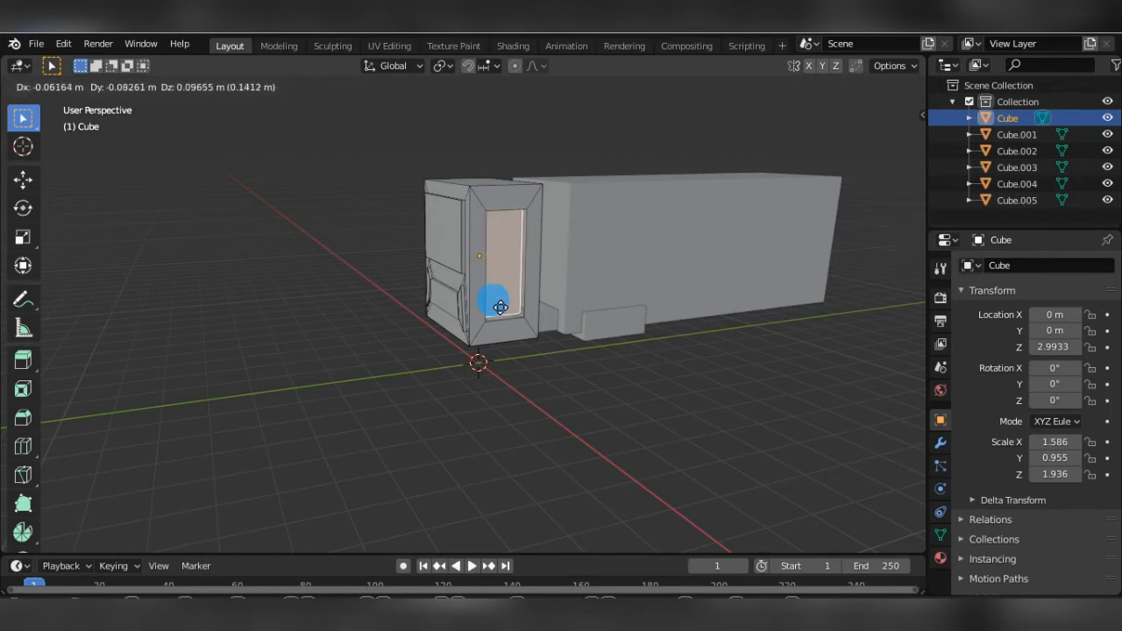
{"action": "left_click", "coordinate": [503, 312]}
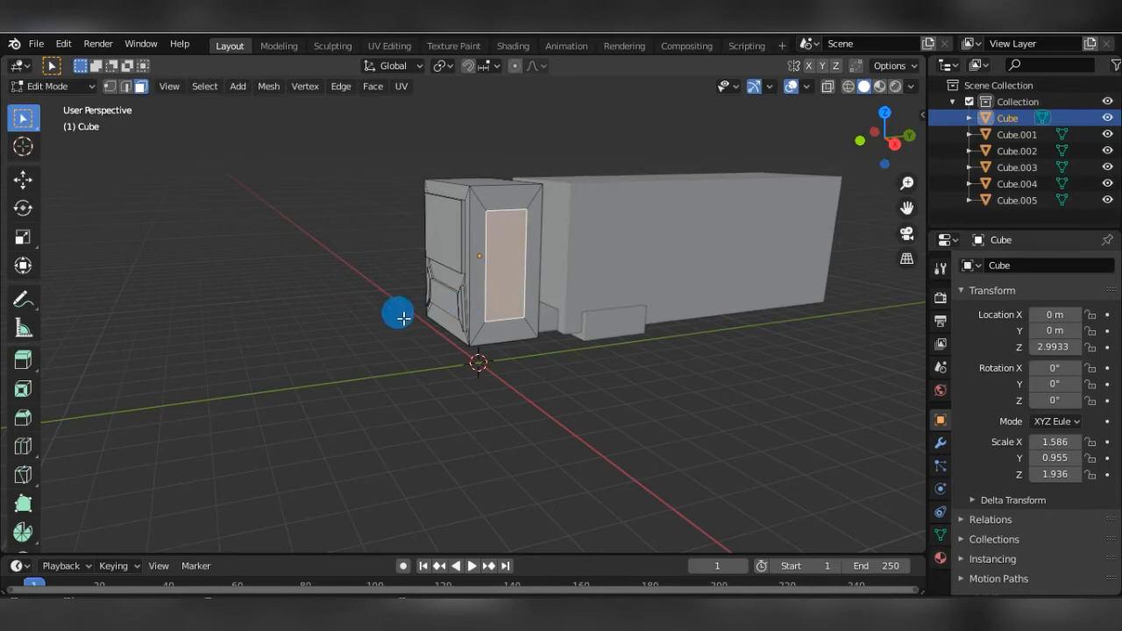
Extrude the window face on the cab's +X side outward by about 0.08 m.
{"action": "middle_click_drag", "start_coordinate": [401, 316], "coordinate": [561, 321]}
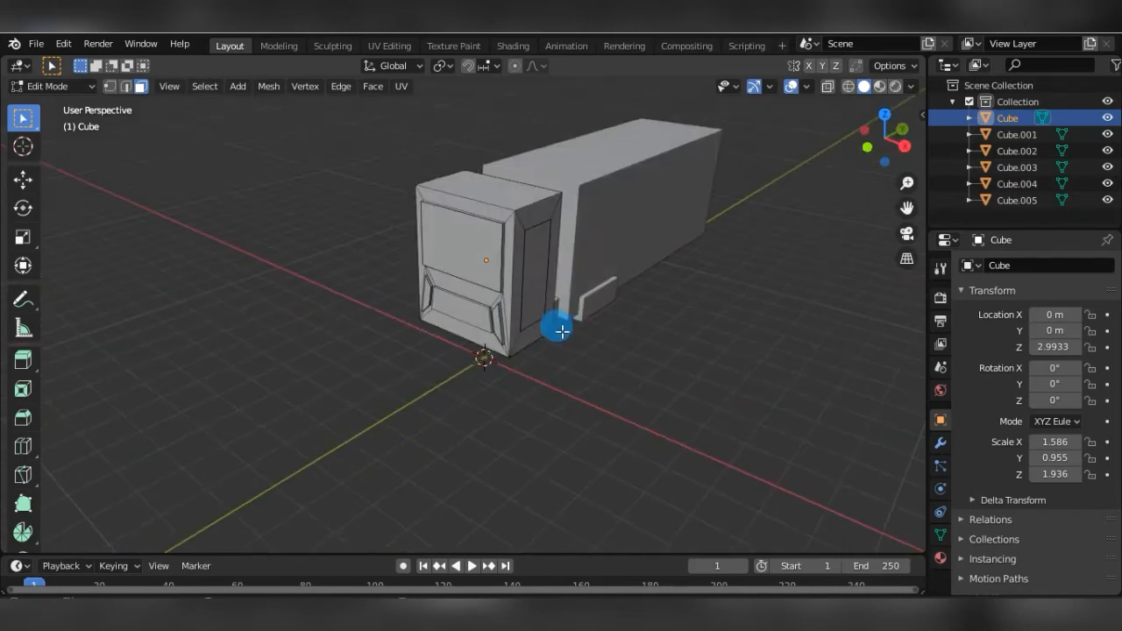
{"action": "left_click", "coordinate": [541, 298]}
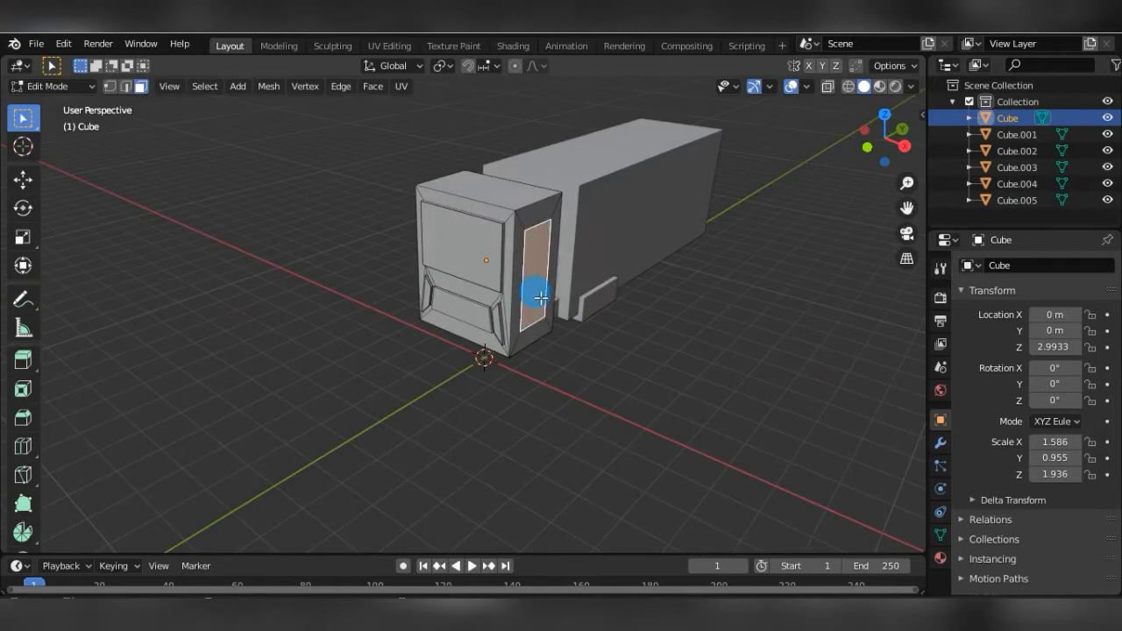
{"action": "key", "text": "e"}
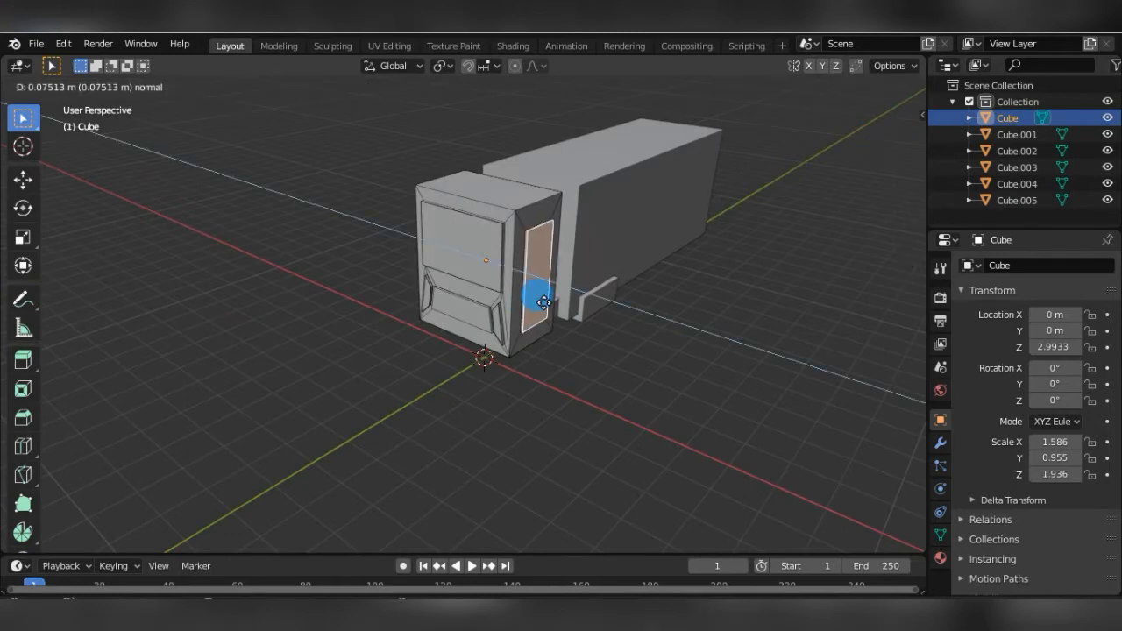
{"action": "right_click", "coordinate": [544, 302]}
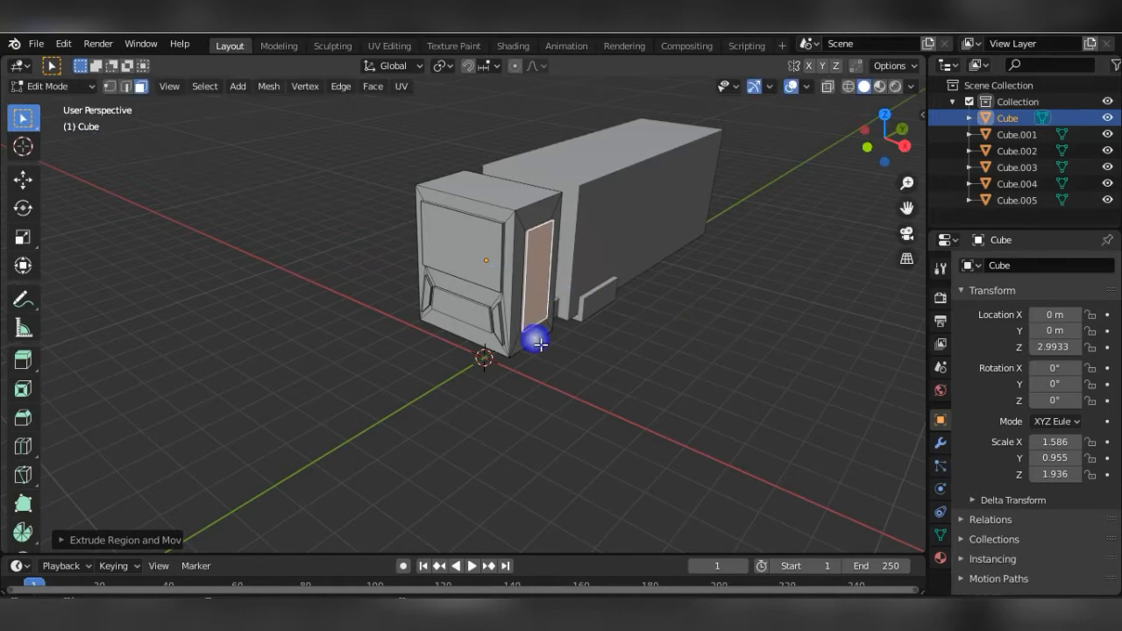
{"action": "left_click", "coordinate": [489, 369]}
Extrude the matching window face on the cab's -X side outward by about 0.08 m.
{"action": "middle_click_drag", "start_coordinate": [494, 375], "coordinate": [561, 360]}
{"action": "left_click", "coordinate": [432, 284], "text": "alt"}
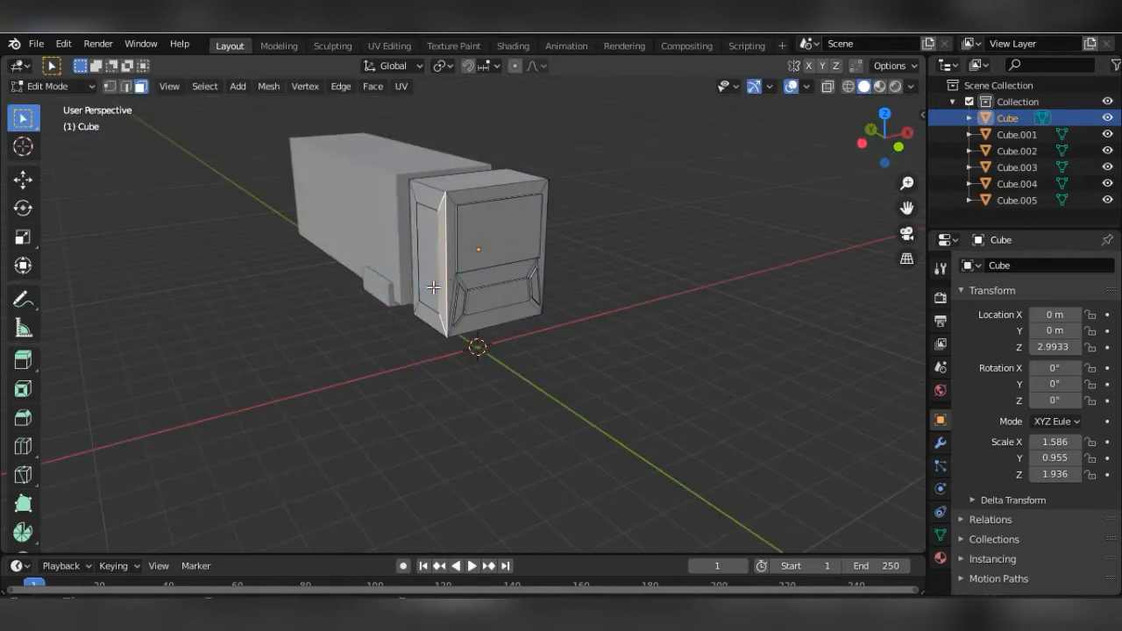
{"action": "left_click", "coordinate": [432, 287], "text": "alt"}
{"action": "key", "text": "e"}
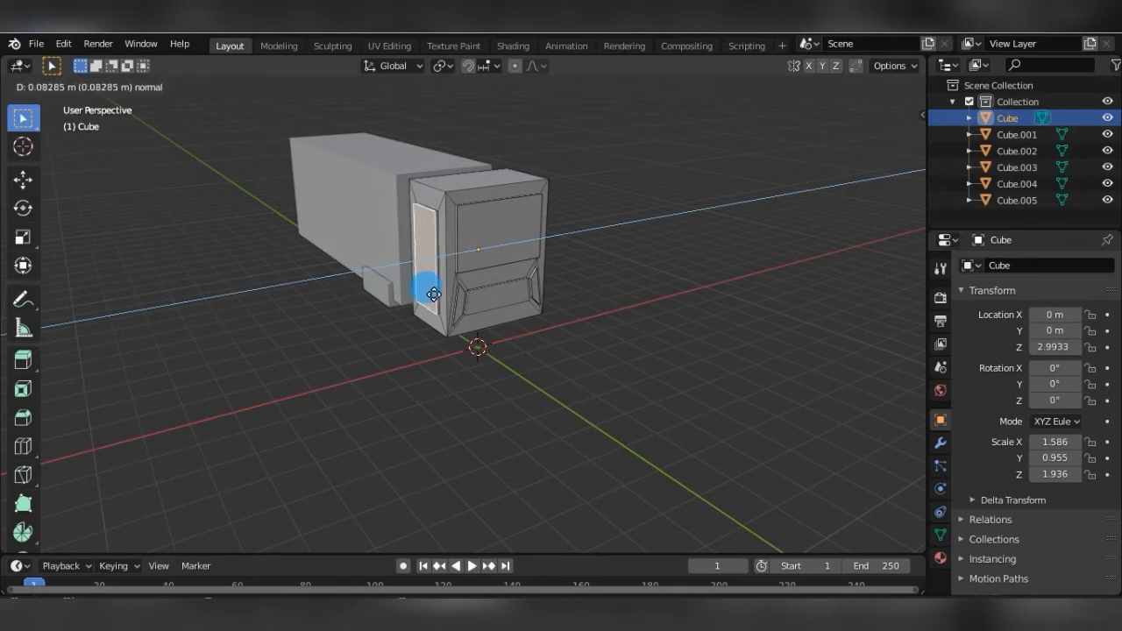
{"action": "left_click", "coordinate": [432, 295]}
Duplicate the large cargo box Cube.004 in place.
{"action": "right_click", "coordinate": [647, 284]}
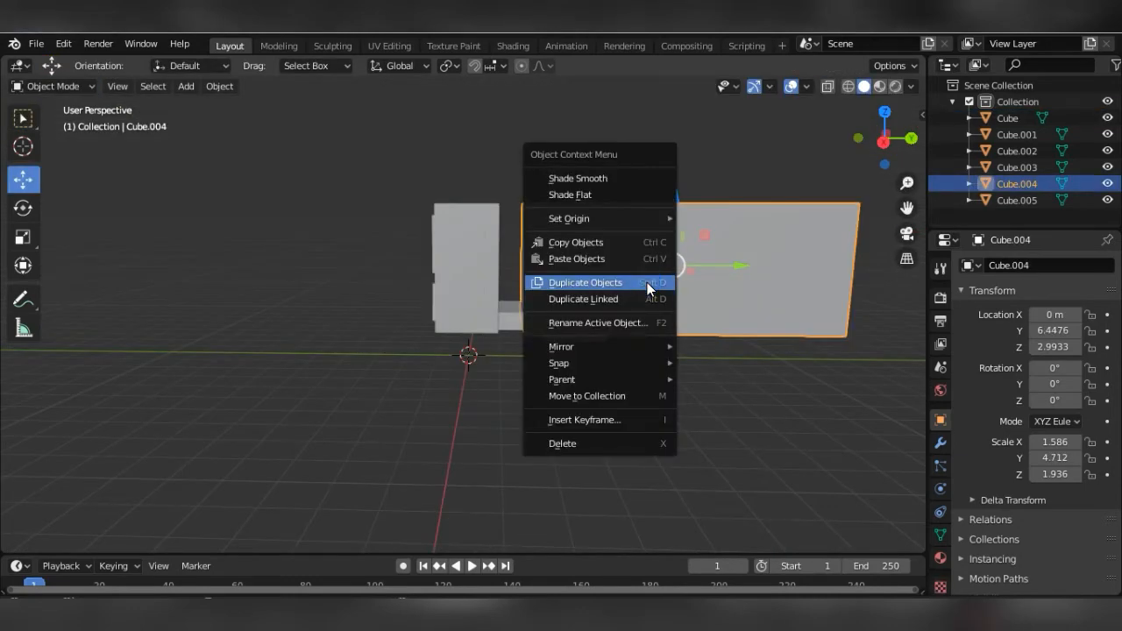
{"action": "left_click", "coordinate": [647, 284]}
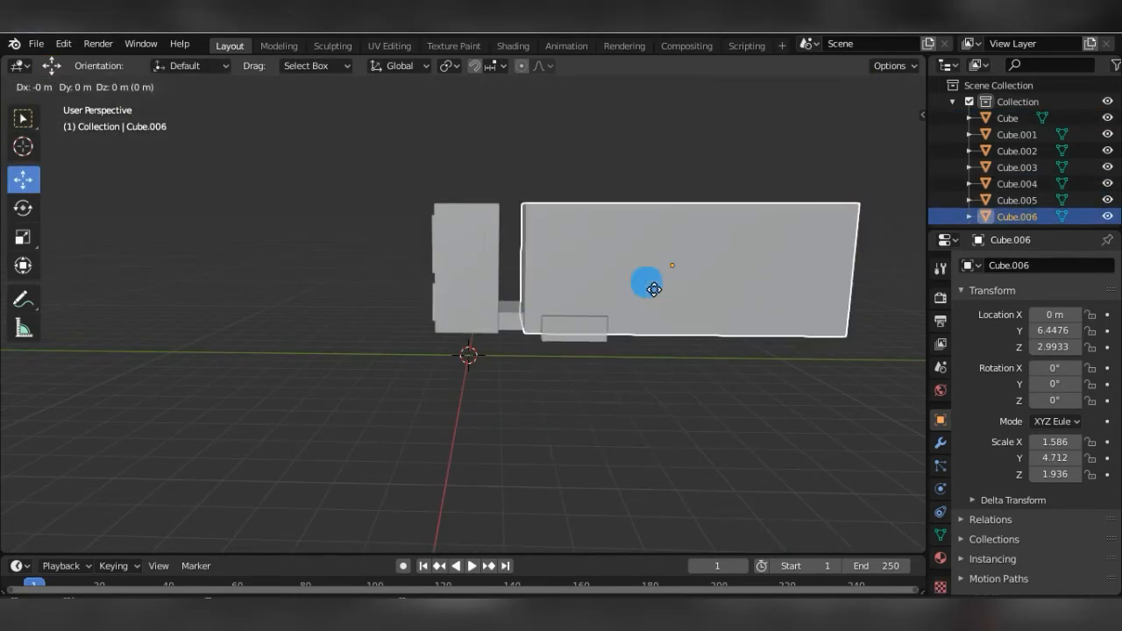
{"action": "right_click", "coordinate": [648, 283]}
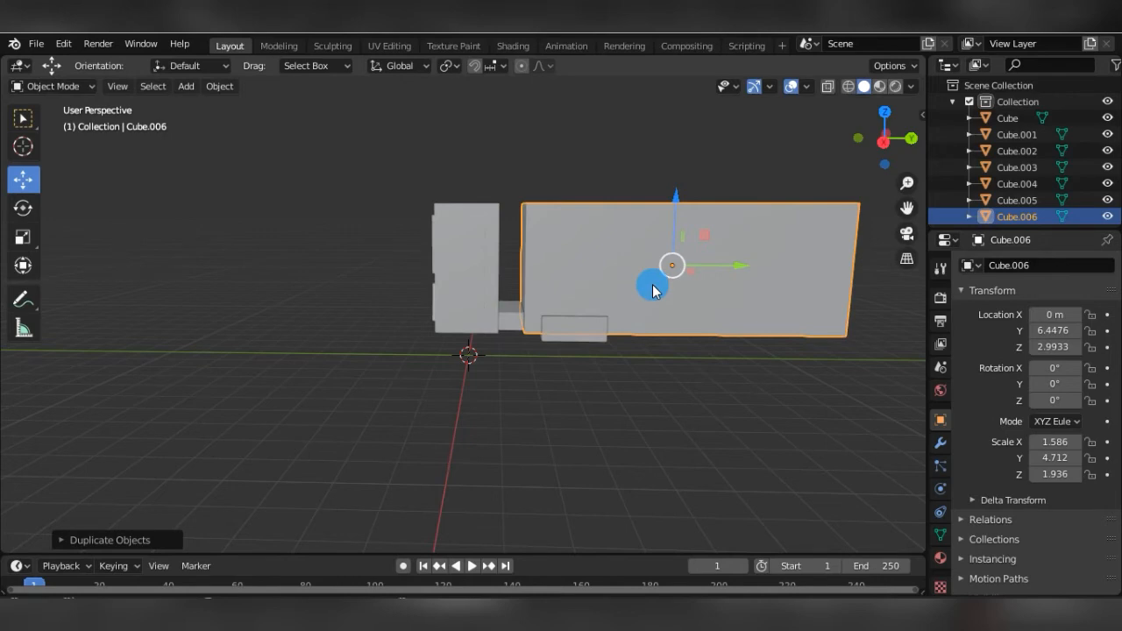
Flatten the duplicated cargo box along Z into a thin slab with a Z scale of about 0.186.
{"action": "key", "text": "s"}
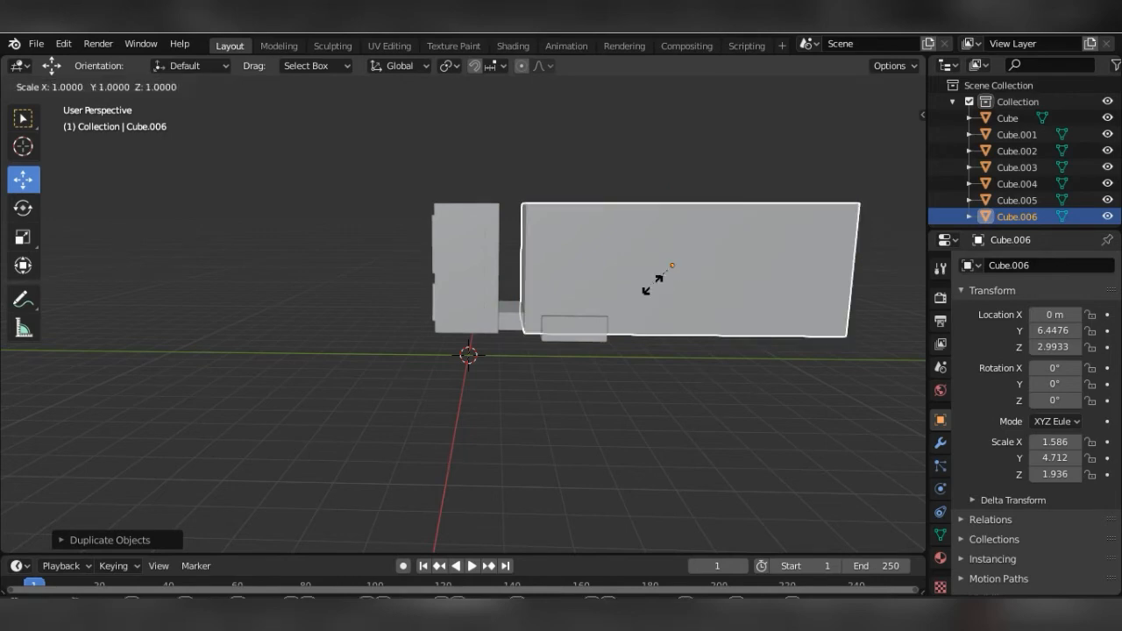
{"action": "right_click", "coordinate": [652, 281]}
{"action": "key", "text": "s"}
{"action": "key", "text": "z"}
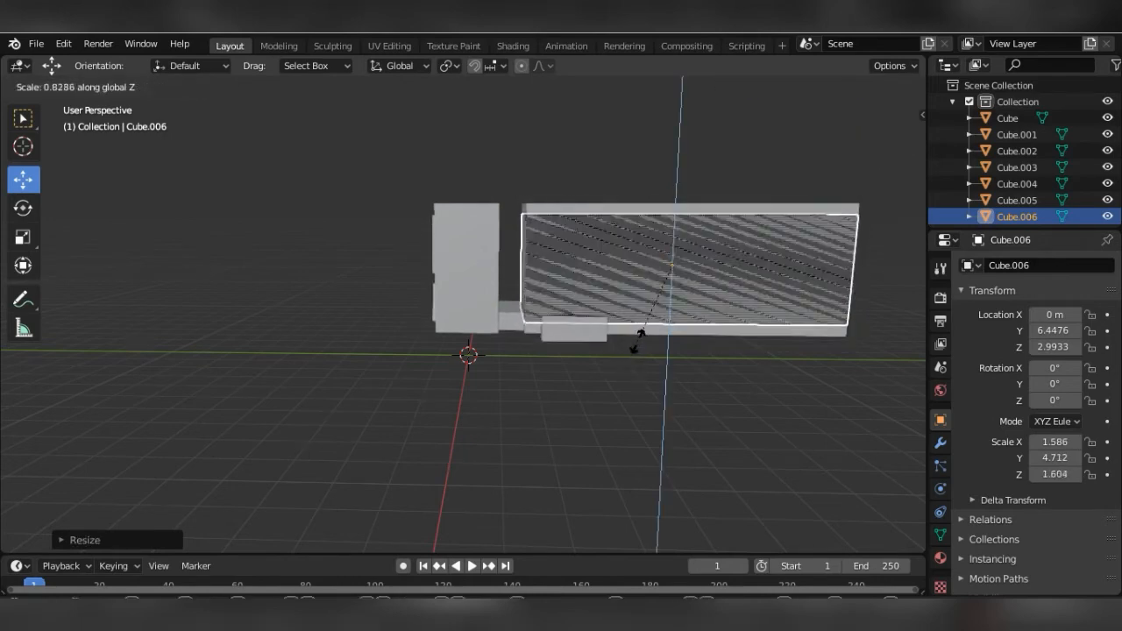
{"action": "left_click", "coordinate": [666, 271]}
{"action": "key", "text": "z"}
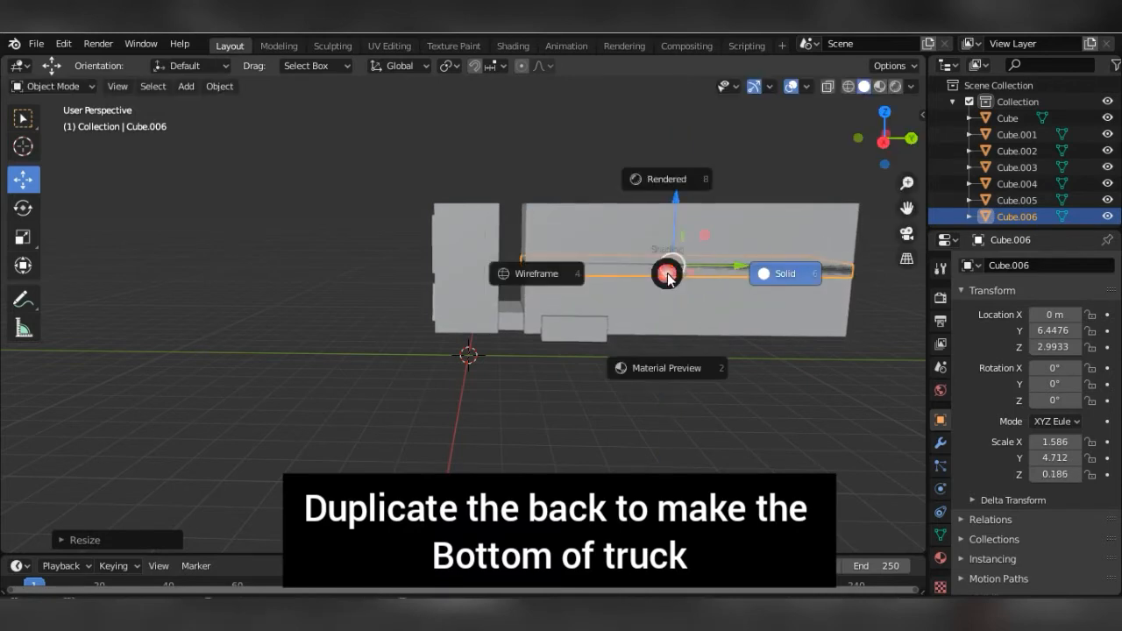
{"action": "left_click", "coordinate": [696, 270]}
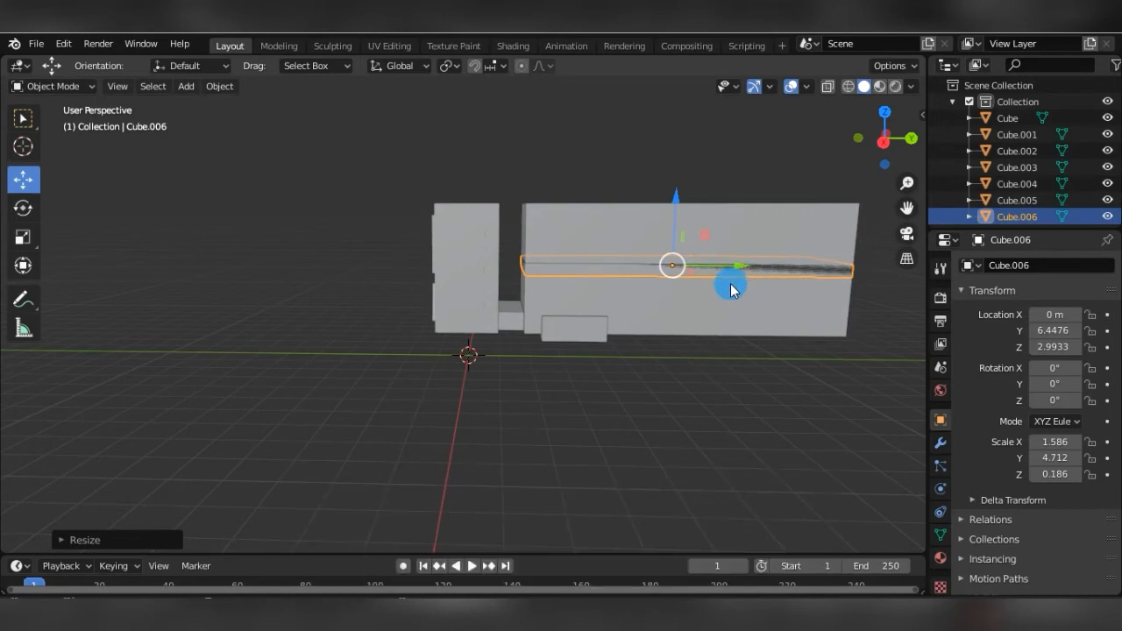
Stretch the thin slab along Y to a Y scale of about 6.045, matching the truck's full length.
{"action": "key", "text": "s"}
{"action": "key", "text": "y"}
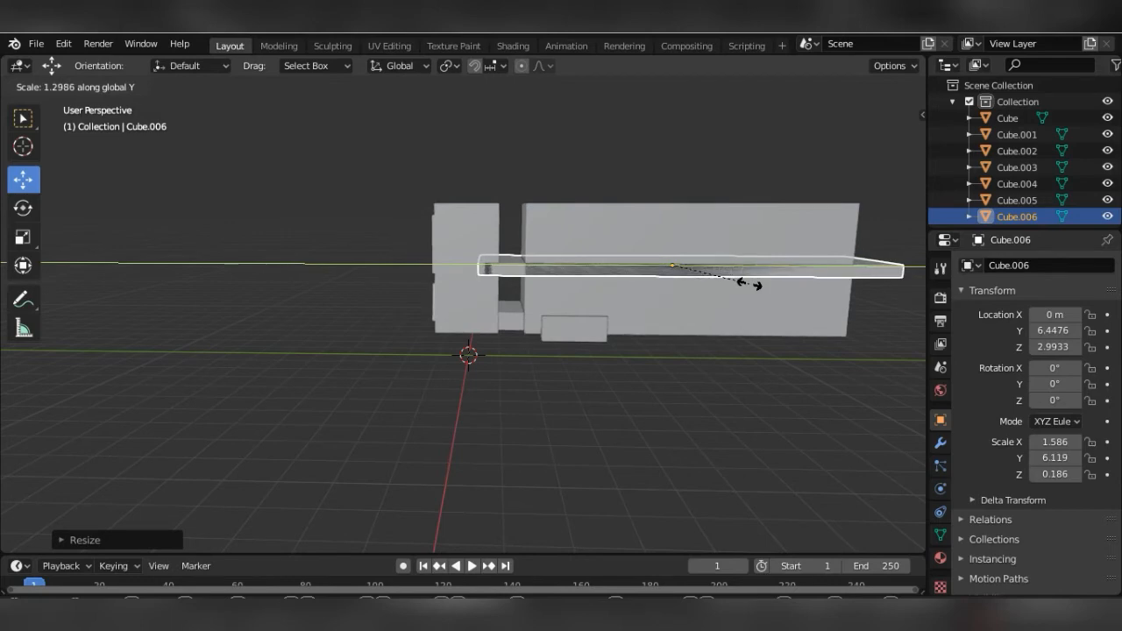
{"action": "left_click", "coordinate": [748, 290]}
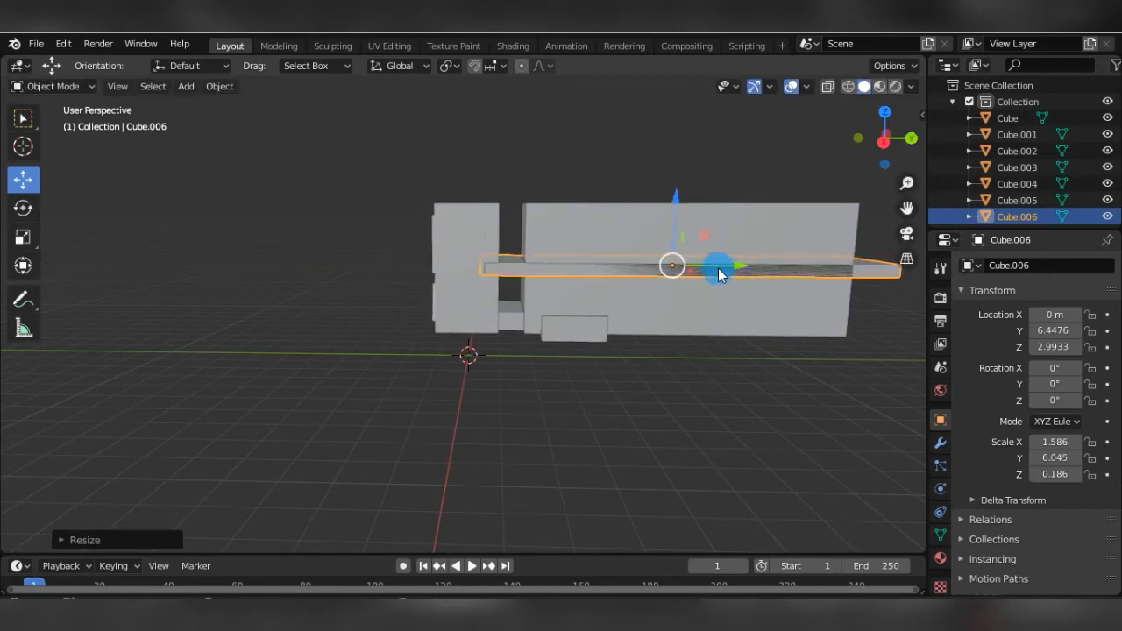
Move the slab beneath the cab and cargo box, to about Y 5.125 m, and nudge it up against their undersides.
{"action": "key", "text": "KP_3"}
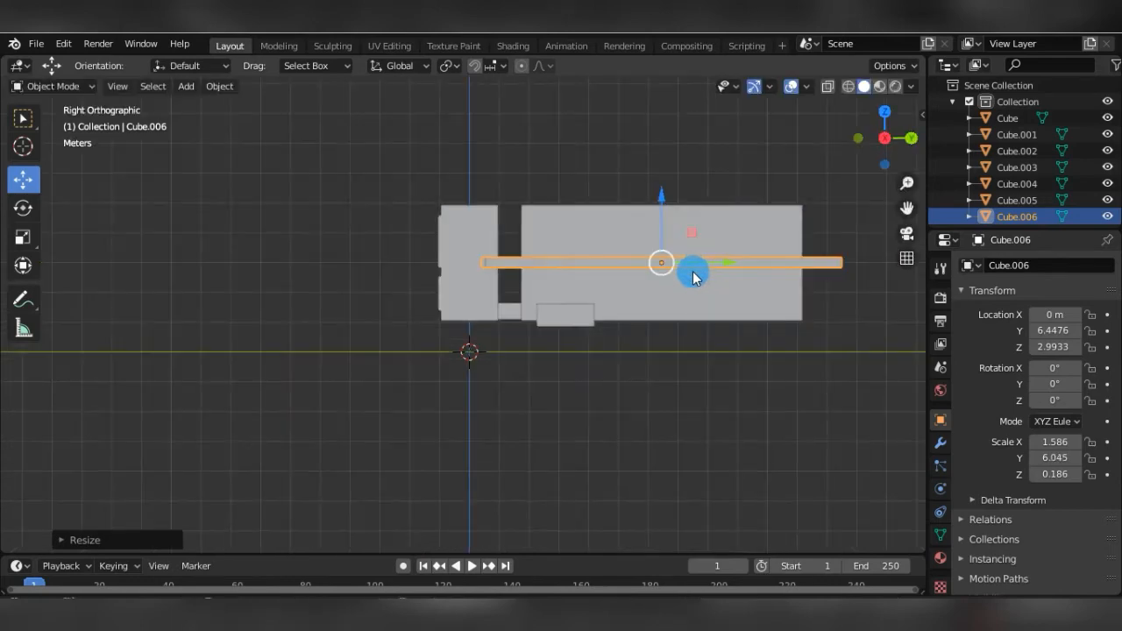
{"action": "left_click_drag", "start_coordinate": [692, 277], "coordinate": [614, 328]}
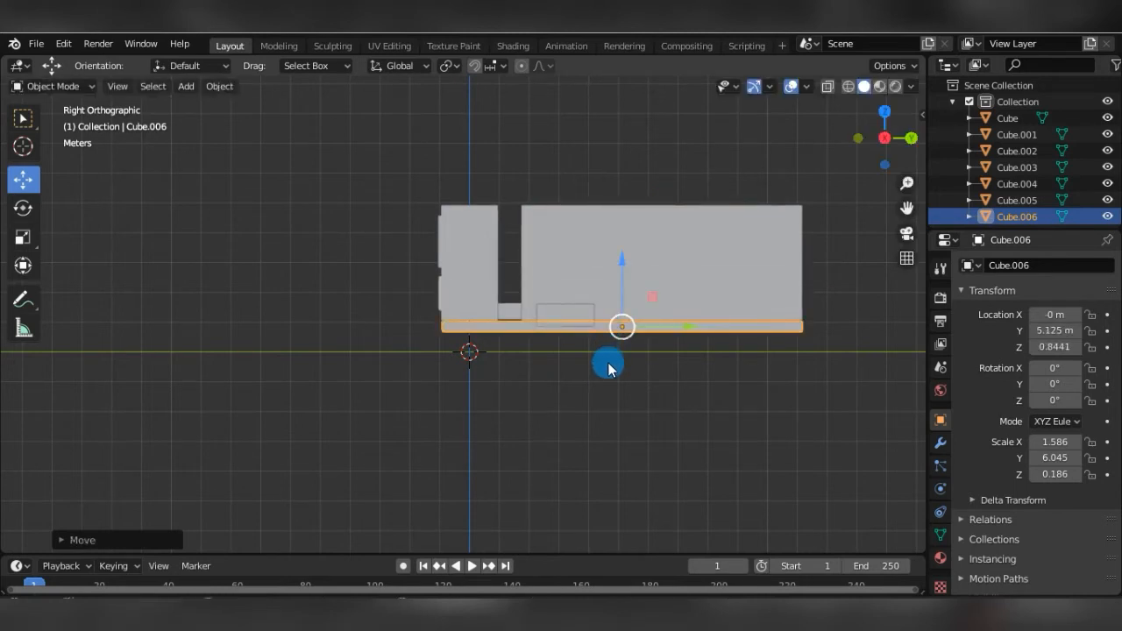
{"action": "left_click", "coordinate": [614, 368]}
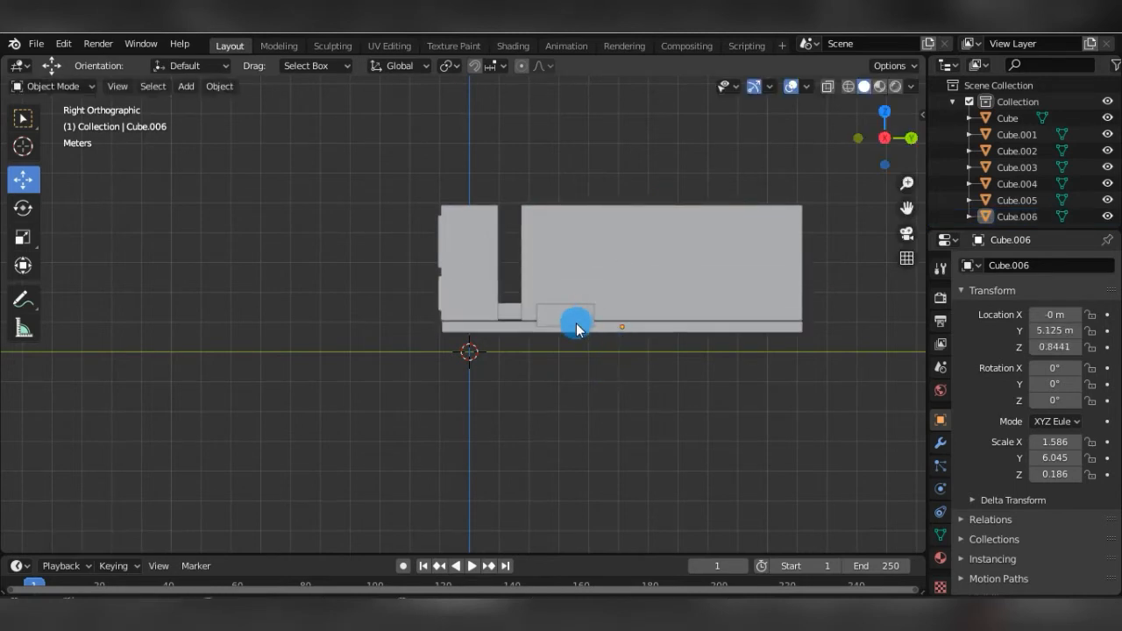
{"action": "left_click", "coordinate": [529, 329]}
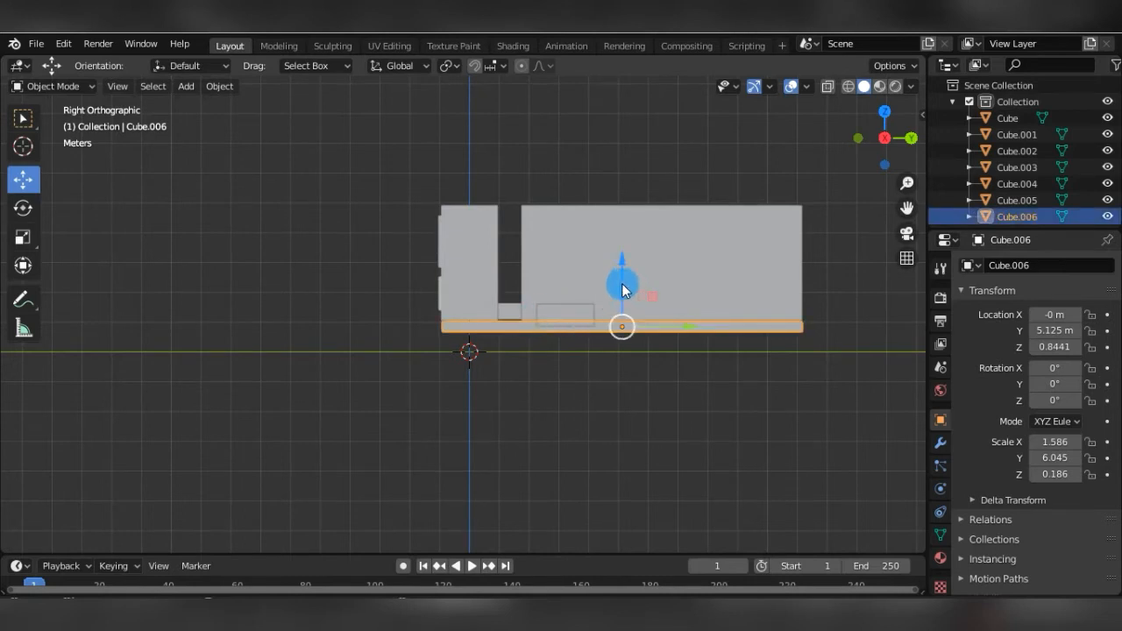
{"action": "left_click_drag", "start_coordinate": [622, 282], "coordinate": [623, 287]}
Lower the side block Cube.003 along Z to about 0.85 m so it overlaps the bottom slab.
{"action": "left_click", "coordinate": [572, 313]}
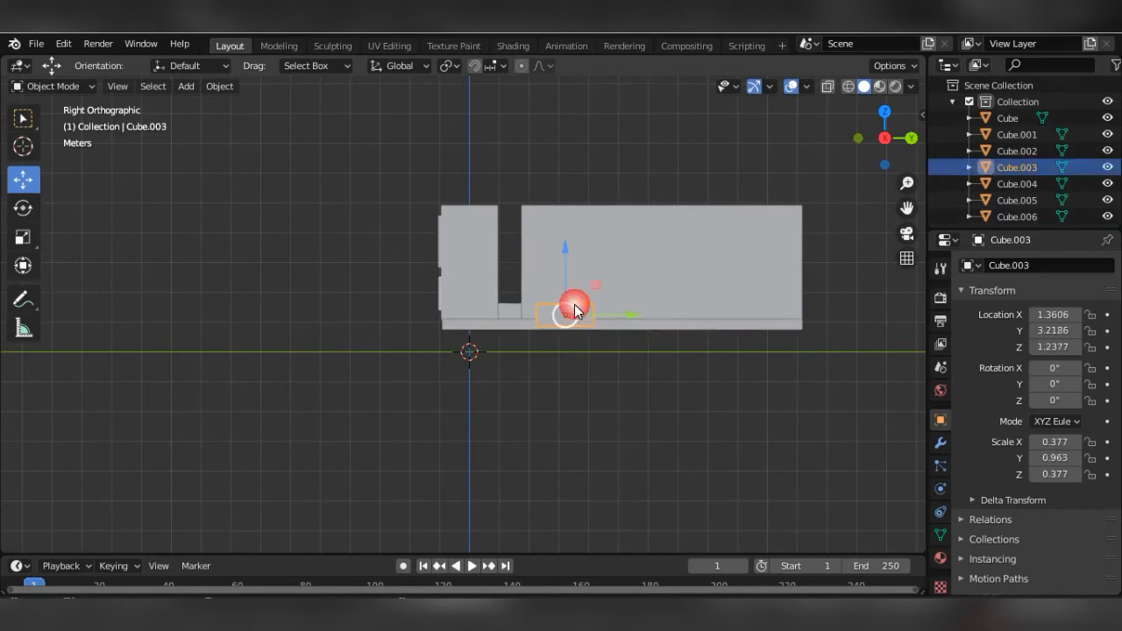
{"action": "left_click_drag", "start_coordinate": [570, 253], "coordinate": [574, 266]}
{"action": "left_click", "coordinate": [611, 419]}
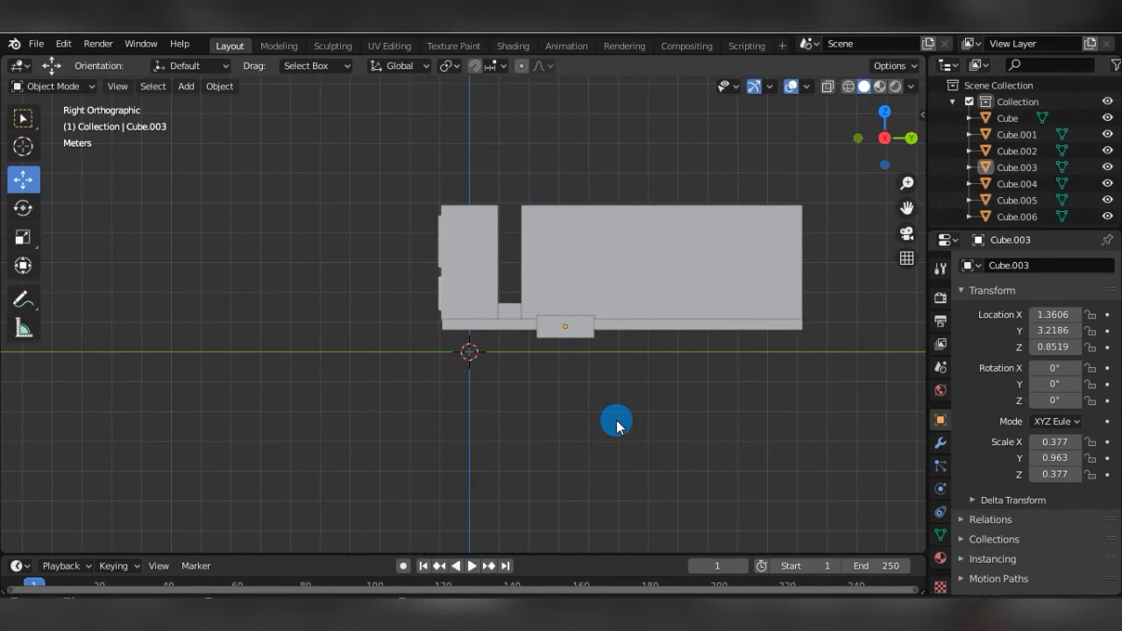
Add a mesh cylinder for a tyre and place it near the truck's front at about X -2.09, Y -0.55, Z -1.46 m.
{"action": "key", "text": "KP_1"}
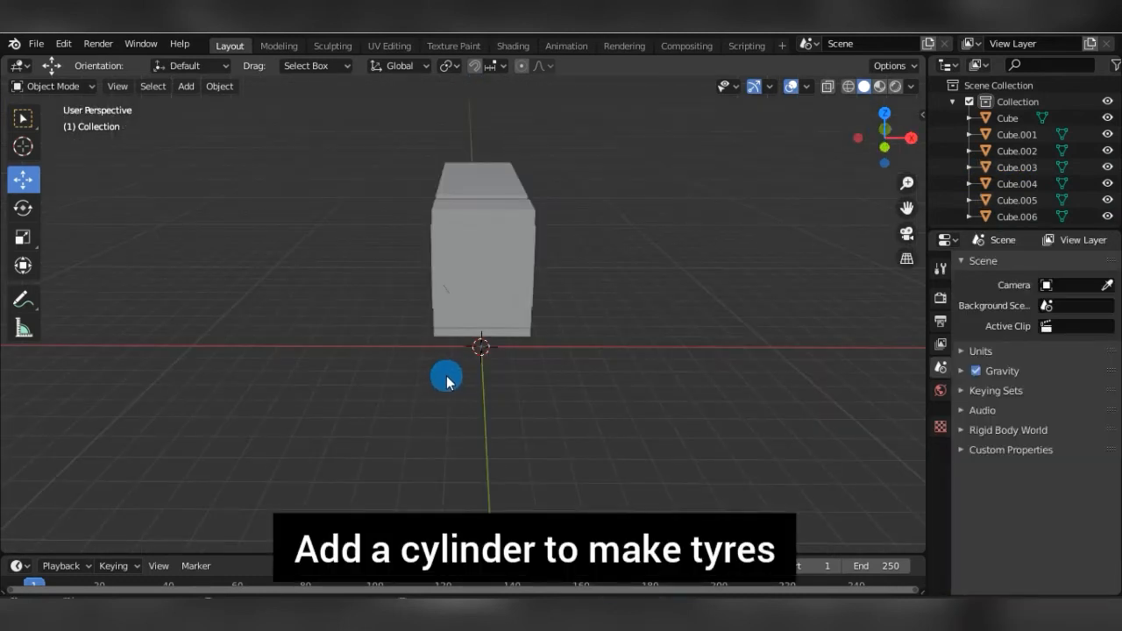
{"action": "key", "text": "shift+a"}
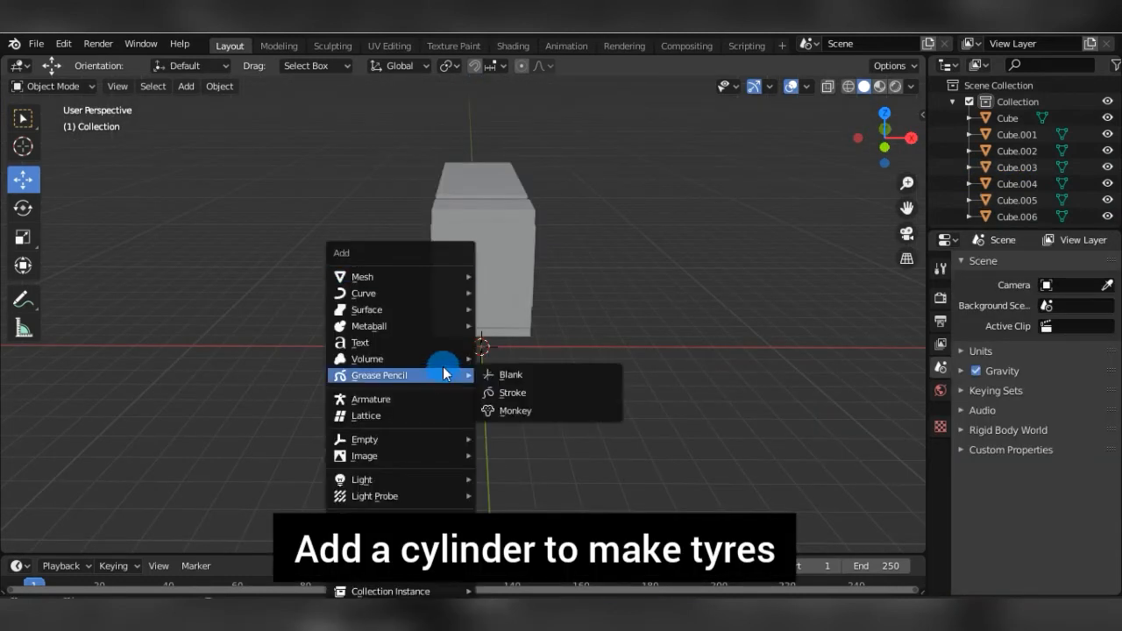
{"action": "mouse_move", "coordinate": [442, 279]}
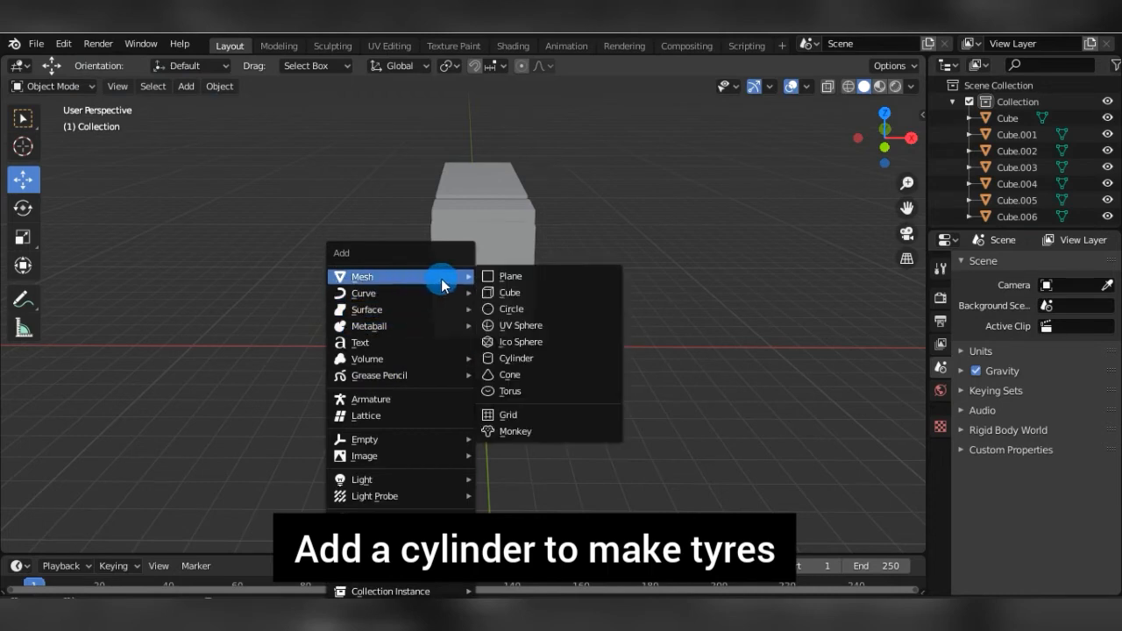
{"action": "left_click", "coordinate": [510, 354]}
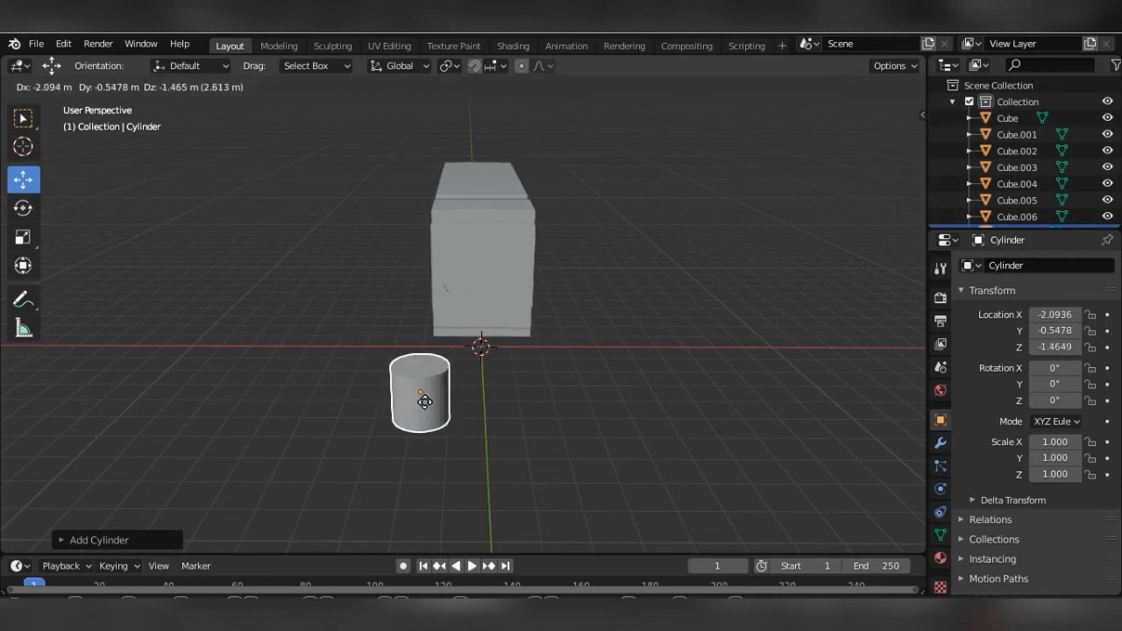
{"action": "left_click", "coordinate": [421, 395]}
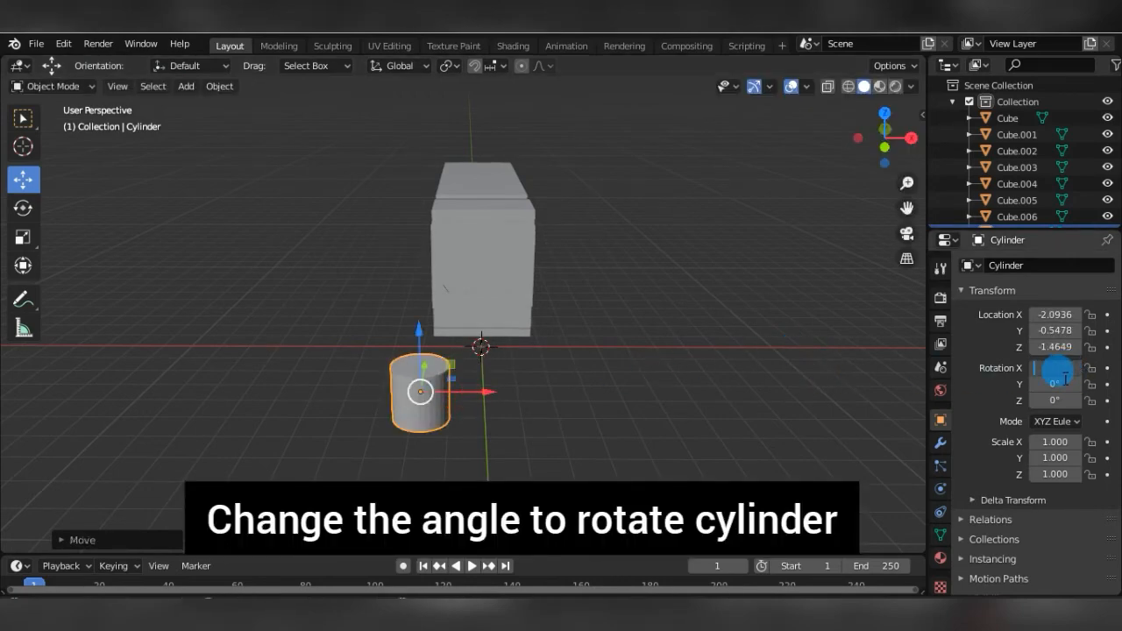
Set the cylinder's rotation to 90° on X and 90° on Z.
{"action": "left_click", "coordinate": [1063, 404]}
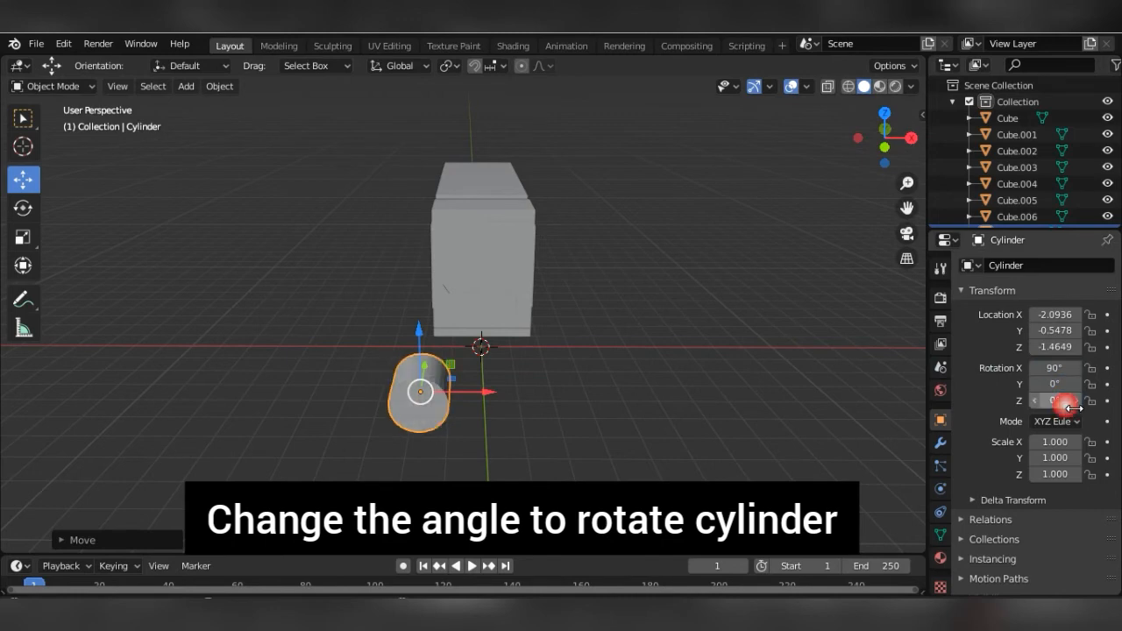
{"action": "left_click", "coordinate": [1063, 403]}
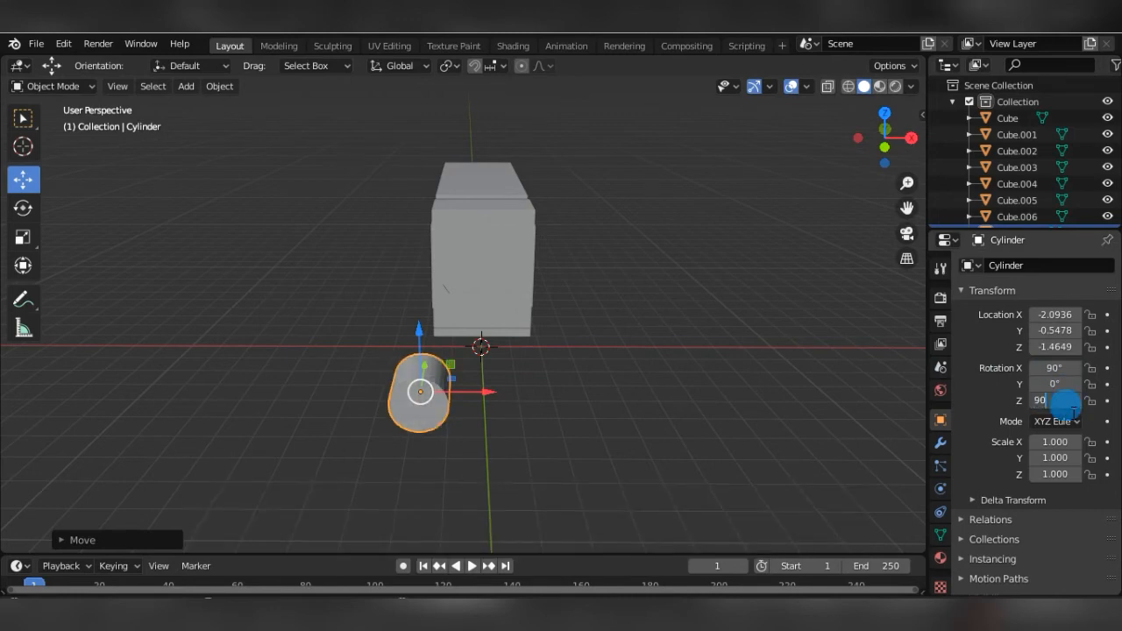
{"action": "left_click", "coordinate": [869, 424]}
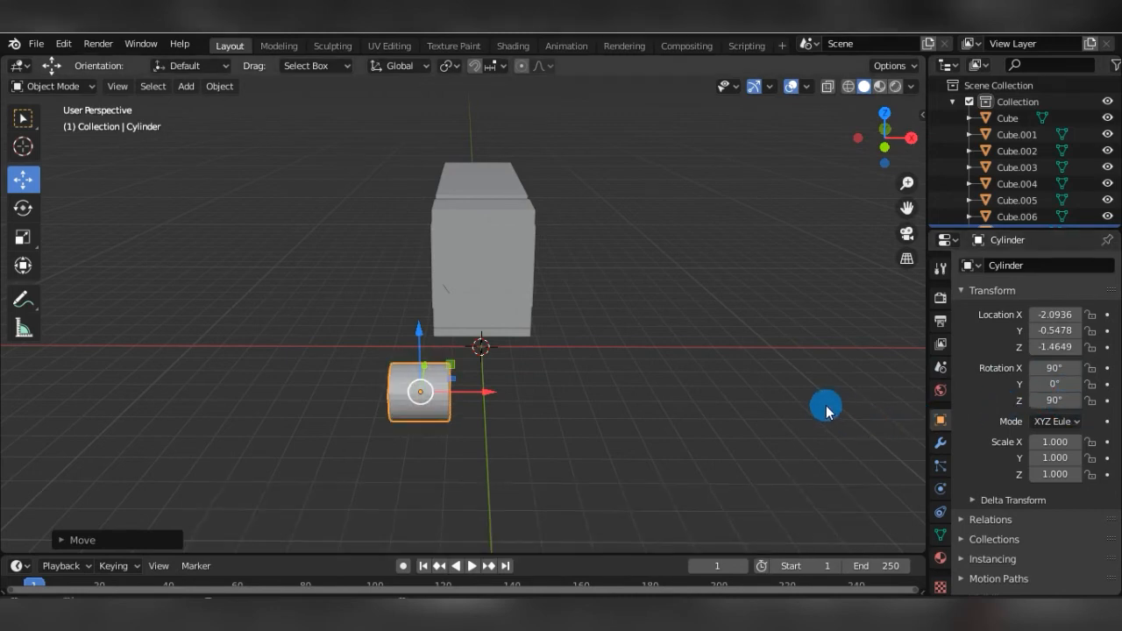
Move the cylinder ahead of the cab to about Y -4.62 m and Z -0.07 m.
{"action": "mouse_move", "coordinate": [826, 406]}
{"action": "middle_mouse_down"}
{"action": "mouse_move", "coordinate": [648, 409]}
{"action": "mouse_move", "coordinate": [820, 392]}
{"action": "middle_mouse_up"}
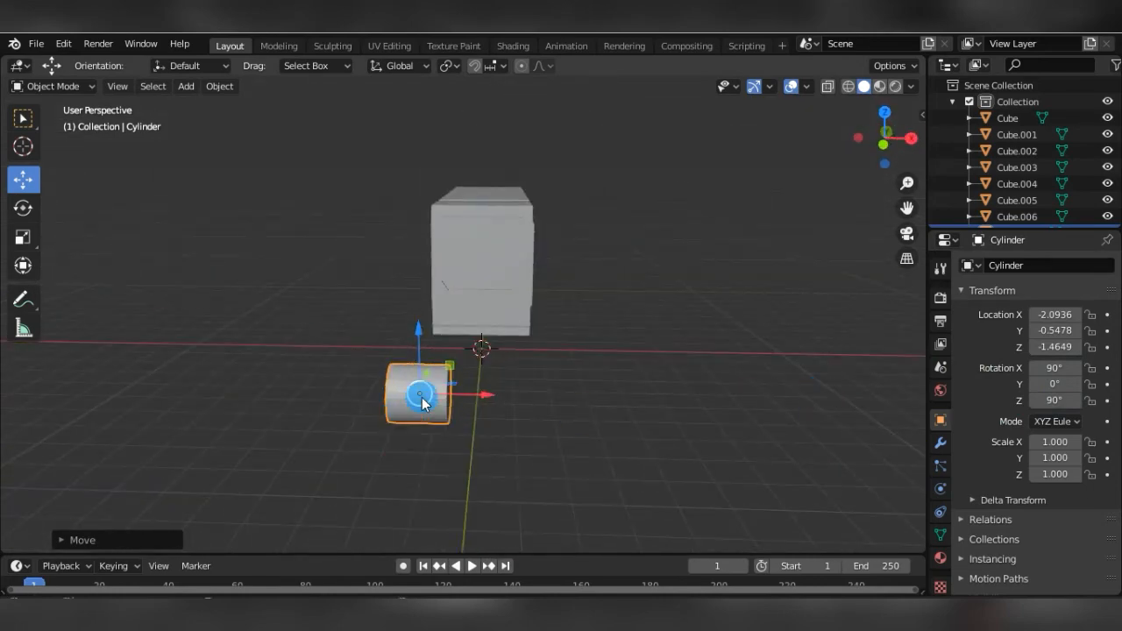
{"action": "key", "text": "KP_3"}
{"action": "mouse_move", "coordinate": [454, 385]}
{"action": "middle_mouse_down"}
{"action": "mouse_move", "coordinate": [460, 405]}
{"action": "mouse_move", "coordinate": [459, 392]}
{"action": "middle_mouse_up"}
{"action": "left_click_drag", "start_coordinate": [458, 391], "coordinate": [344, 350]}
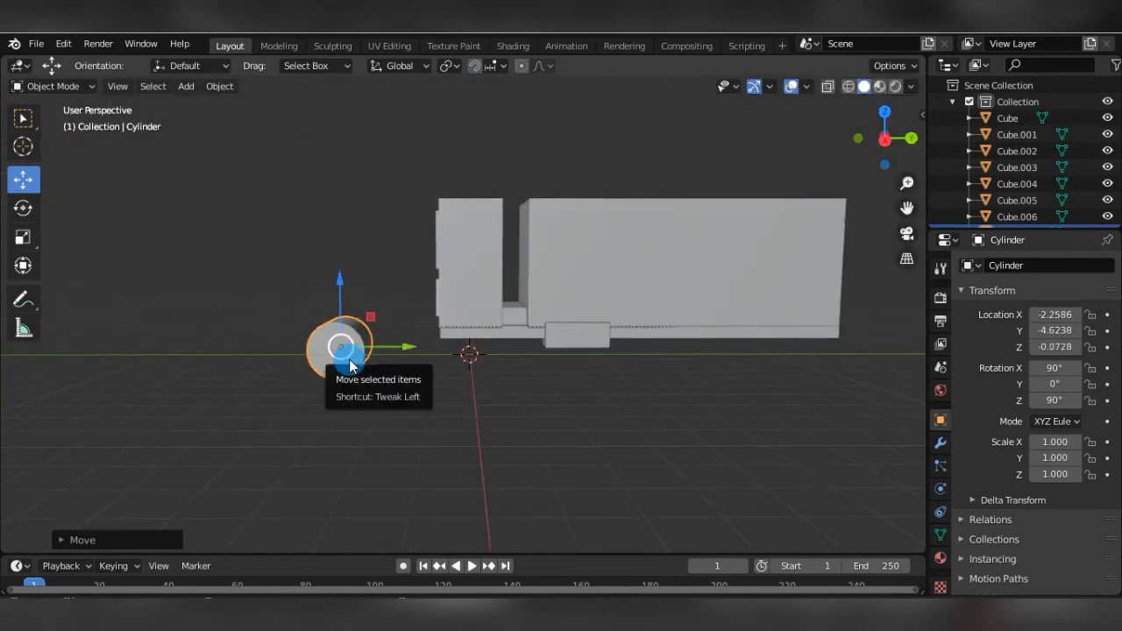
Scale the cylinder along global X by about 0.444 to form a narrow tyre.
{"action": "scroll", "coordinate": [388, 365], "scroll_direction": "down", "scroll_amount": 1}
{"action": "middle_click_drag", "start_coordinate": [389, 365], "coordinate": [564, 431]}
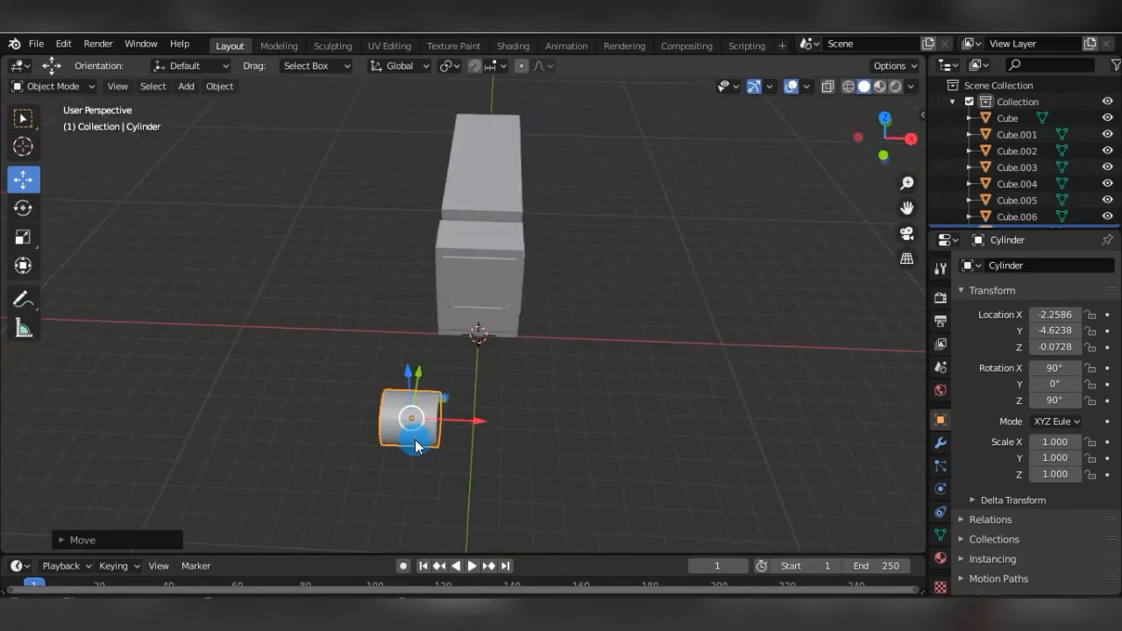
{"action": "key", "text": "s"}
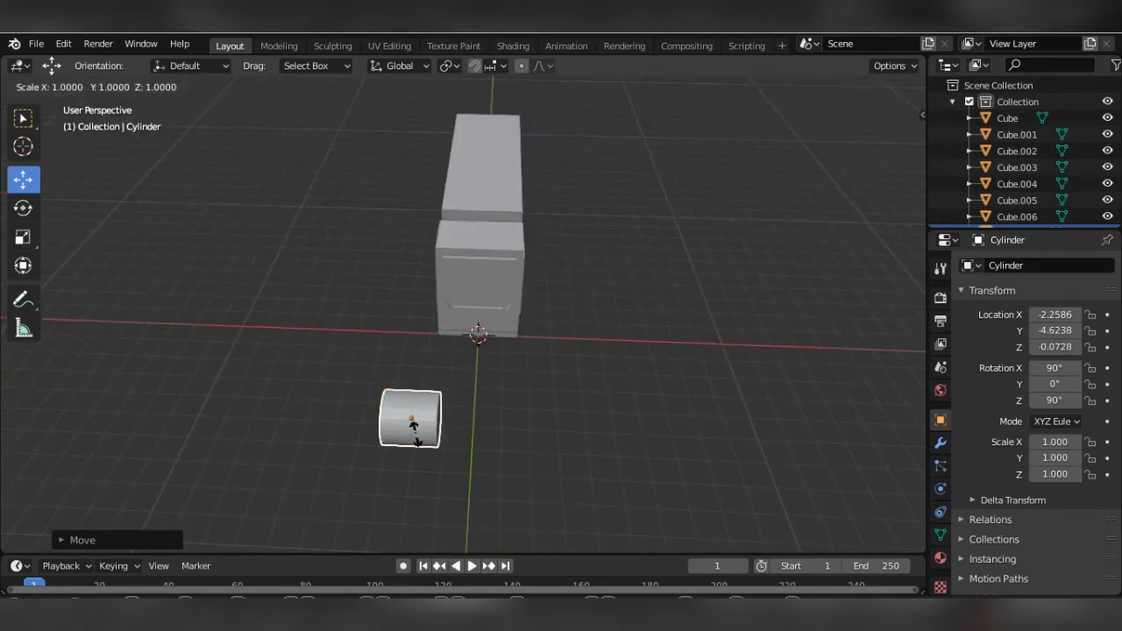
{"action": "key", "text": "Escape"}
{"action": "key", "text": "s"}
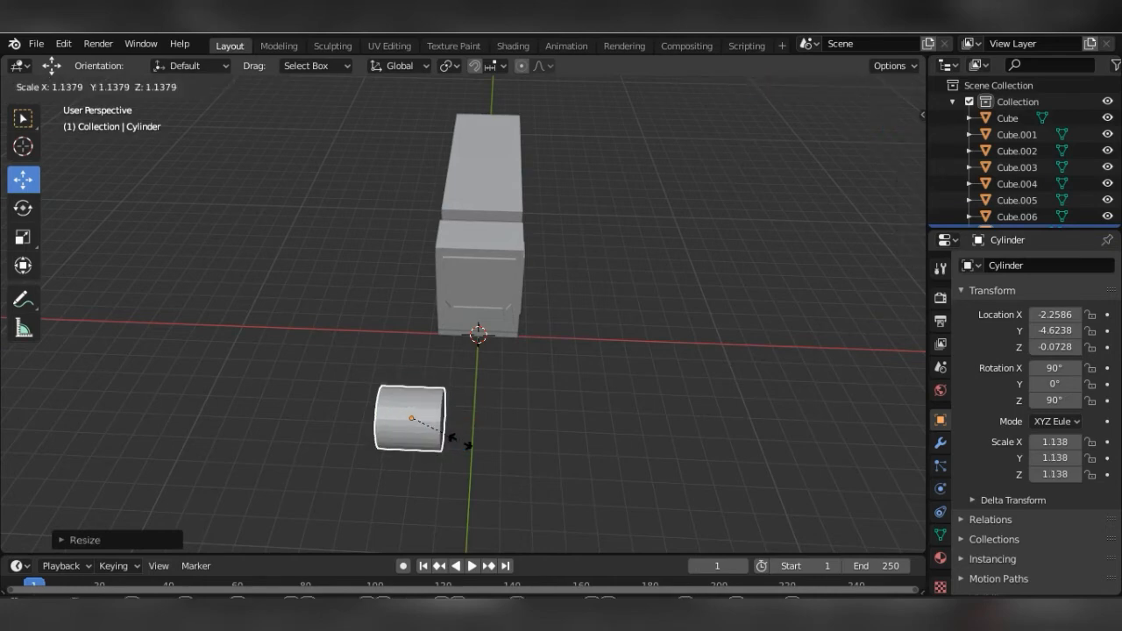
{"action": "key", "text": "x"}
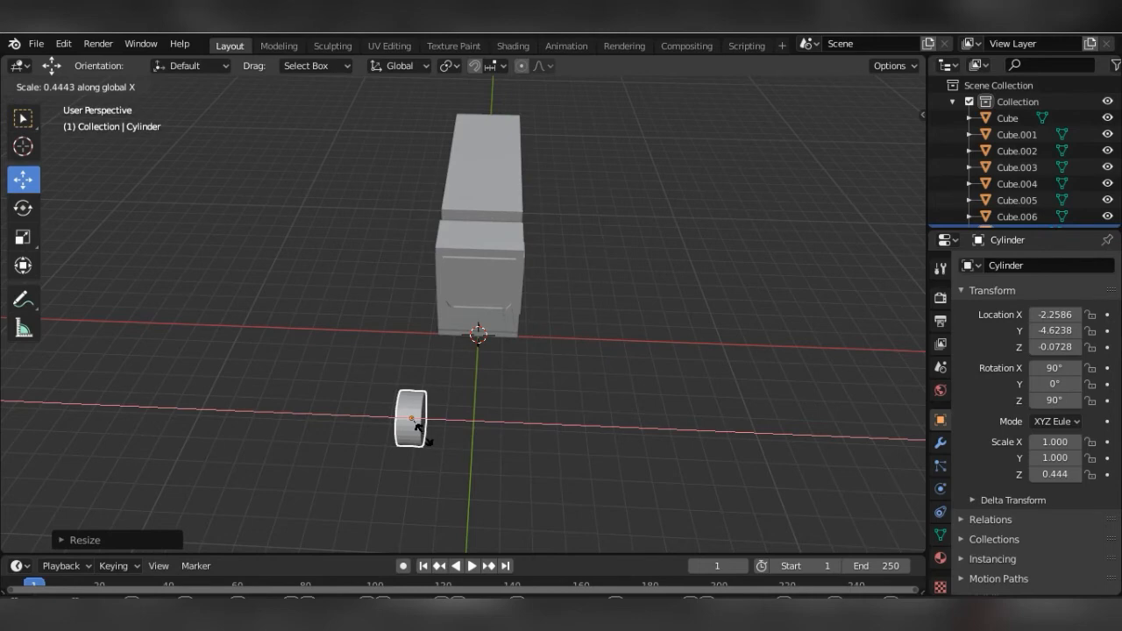
{"action": "left_click", "coordinate": [416, 427]}
Scale the tyre down uniformly in side view by a factor of about 0.714.
{"action": "middle_click_drag", "start_coordinate": [461, 446], "coordinate": [371, 384]}
{"action": "key", "text": "KP_3"}
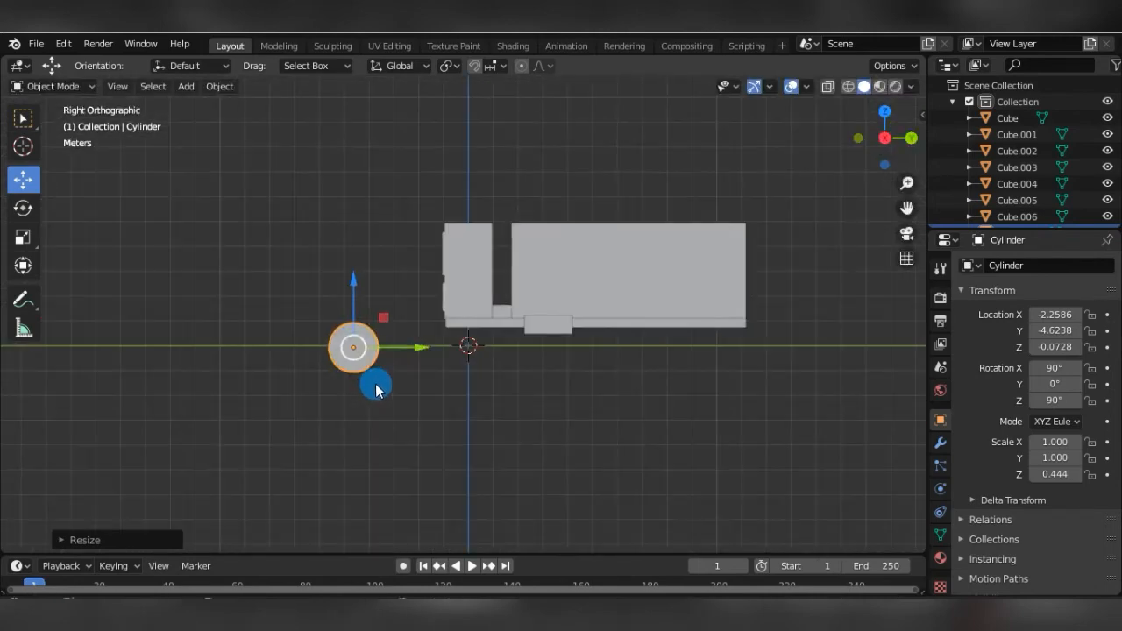
{"action": "key", "text": "s"}
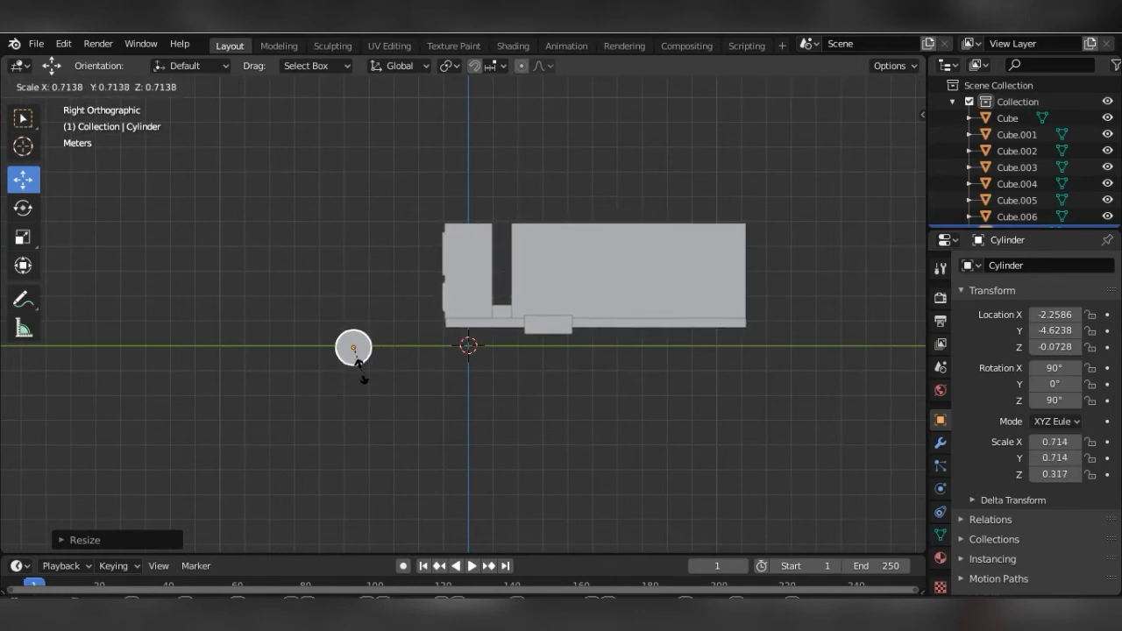
{"action": "left_click", "coordinate": [361, 371]}
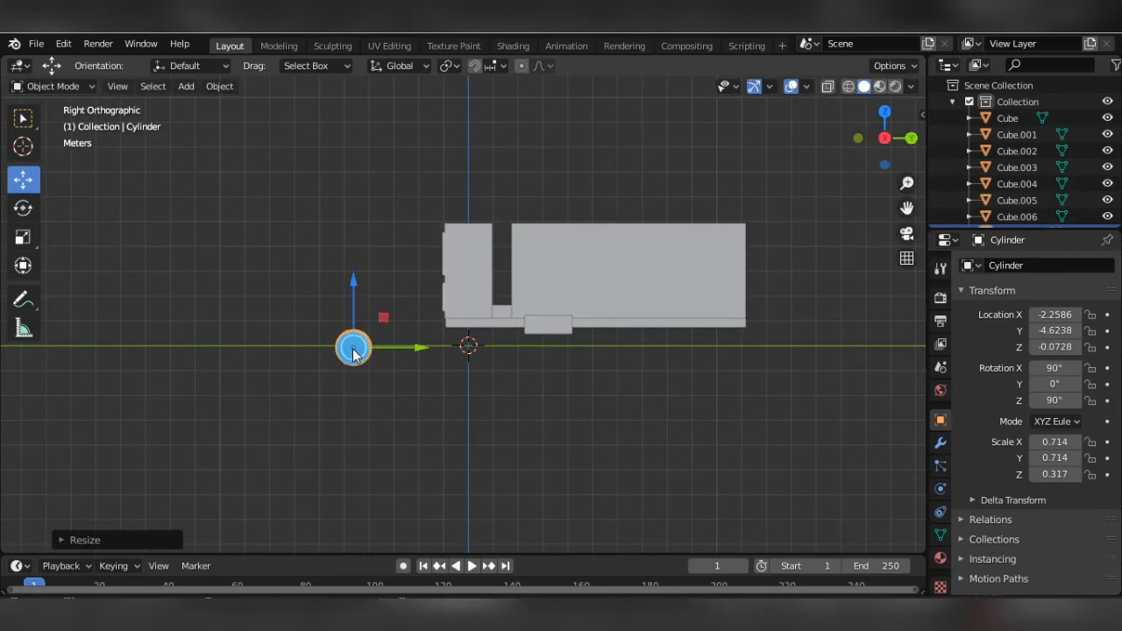
Move the tyre under the cab to about Y 0.14 m, Z 0.52 m and scale it down uniformly by about 0.82.
{"action": "left_click_drag", "start_coordinate": [353, 350], "coordinate": [479, 342]}
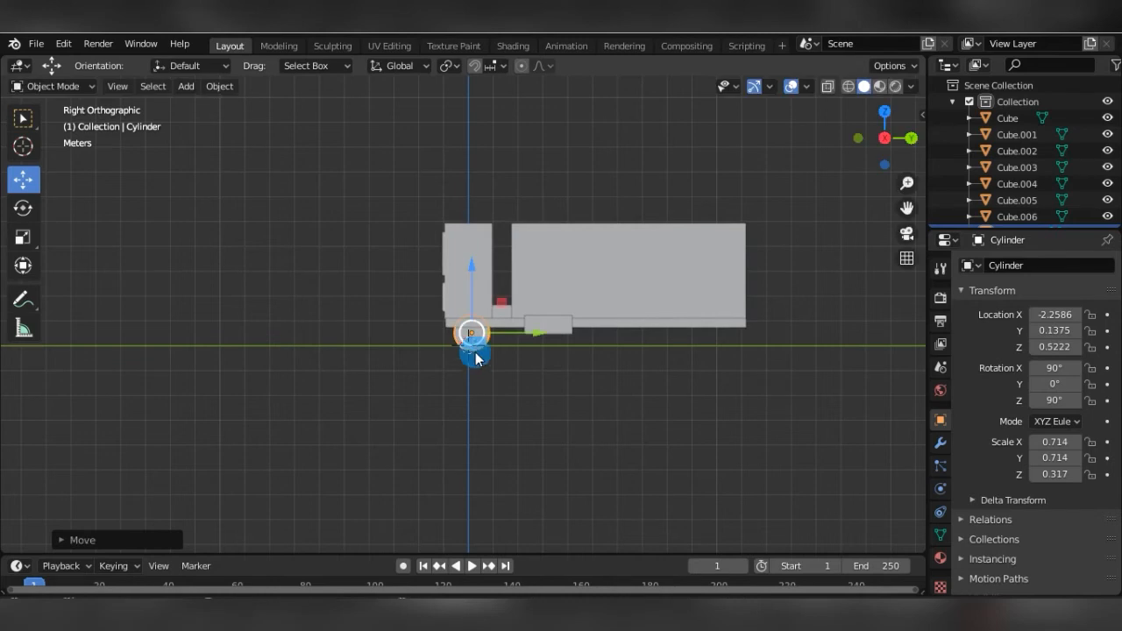
{"action": "key", "text": "s"}
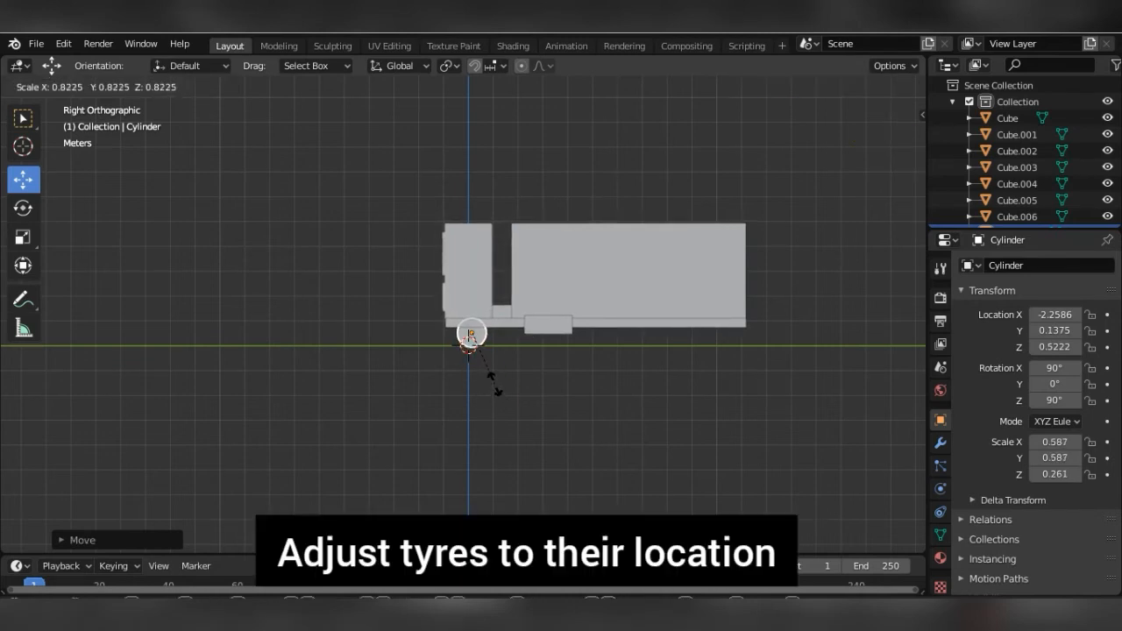
{"action": "left_click", "coordinate": [494, 384]}
Move the tyre along X to about -1.465 m, against the cab's lower -X side.
{"action": "middle_click_drag", "start_coordinate": [495, 384], "coordinate": [707, 378]}
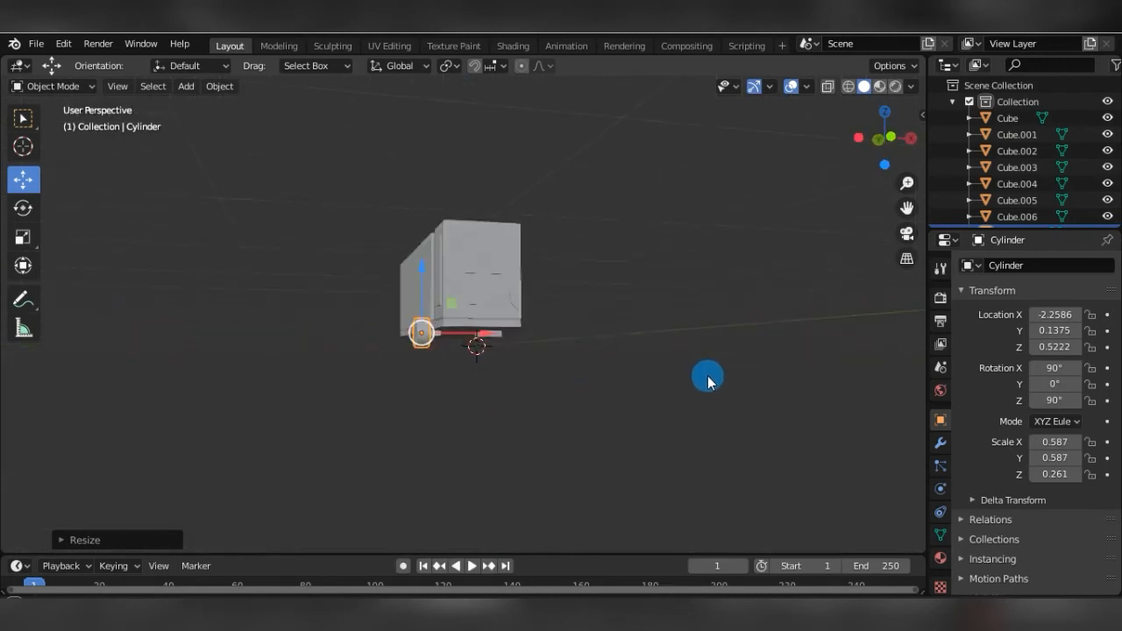
{"action": "key", "text": "KP_3"}
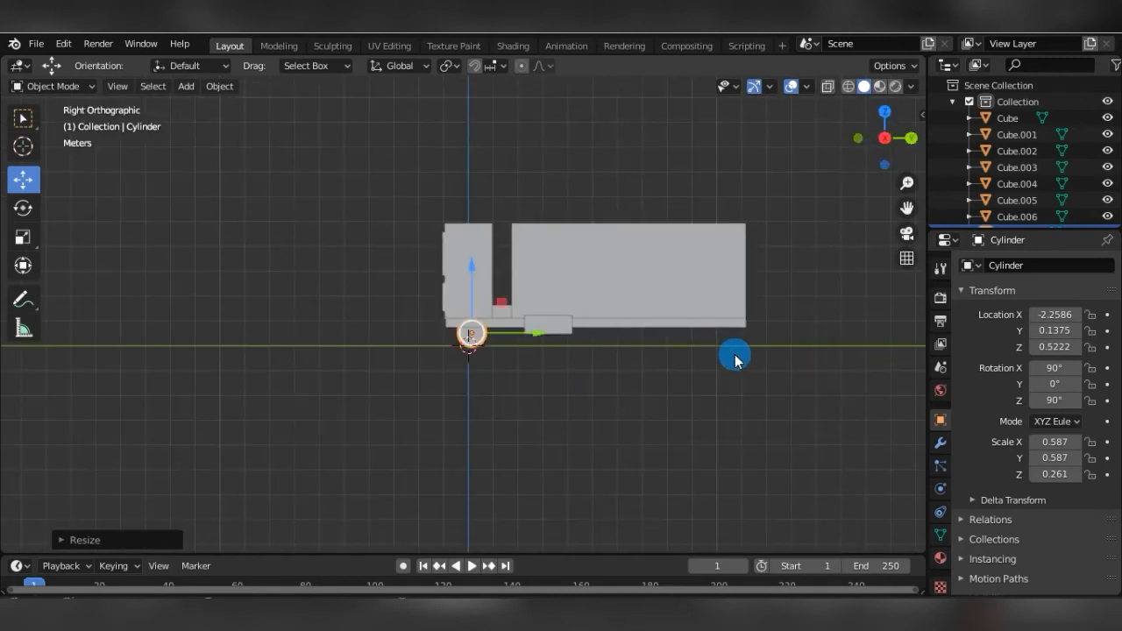
{"action": "key", "text": "KP_1"}
{"action": "key", "text": "g"}
{"action": "key", "text": "x"}
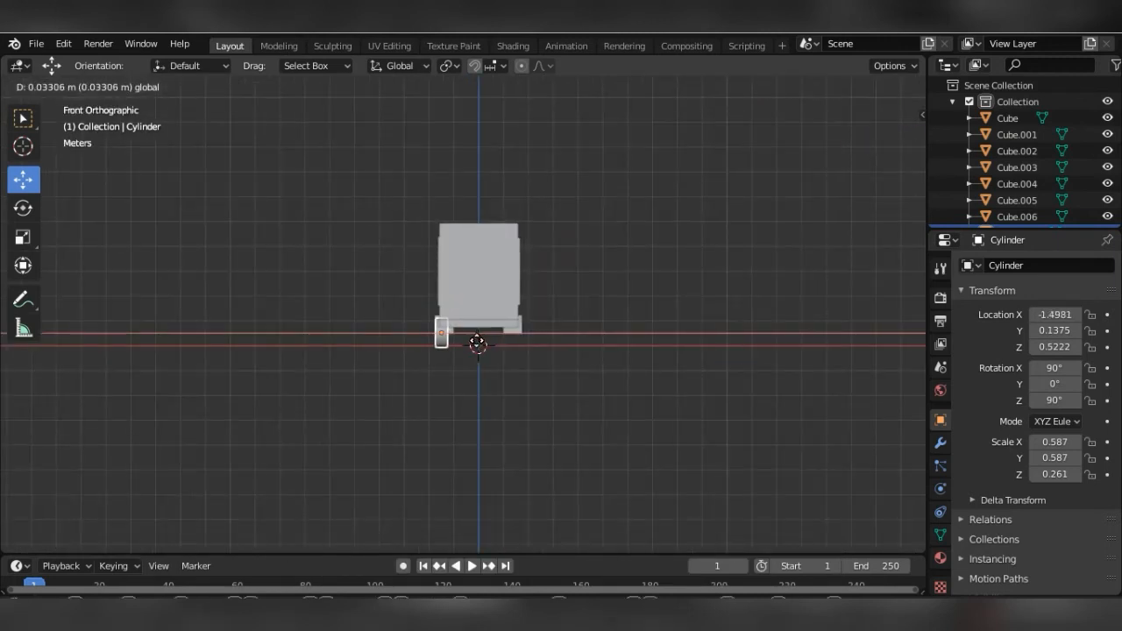
{"action": "left_click", "coordinate": [478, 343]}
{"action": "mouse_move", "coordinate": [458, 368]}
{"action": "middle_mouse_down"}
{"action": "mouse_move", "coordinate": [444, 368]}
{"action": "mouse_move", "coordinate": [591, 383]}
{"action": "mouse_move", "coordinate": [724, 356]}
{"action": "mouse_move", "coordinate": [538, 333]}
{"action": "mouse_move", "coordinate": [438, 359]}
{"action": "middle_mouse_up"}
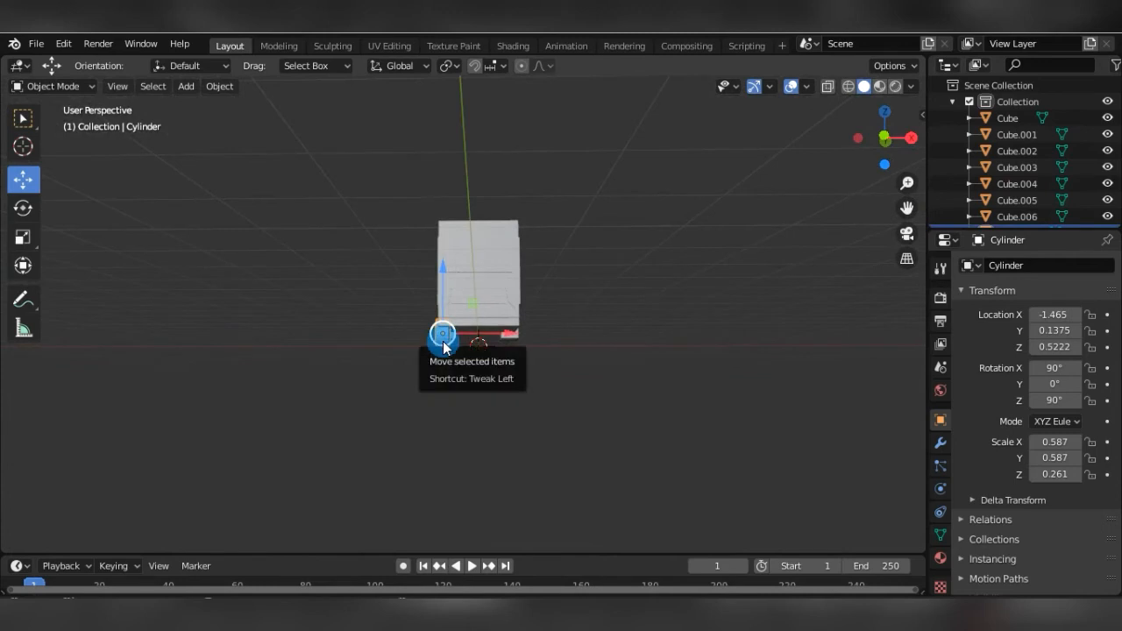
Duplicate the tyre under the cab and move the copy along X to about 1.445 m, against the cab's +X side.
{"action": "key", "text": "KP_3"}
{"action": "key", "text": "KP_1"}
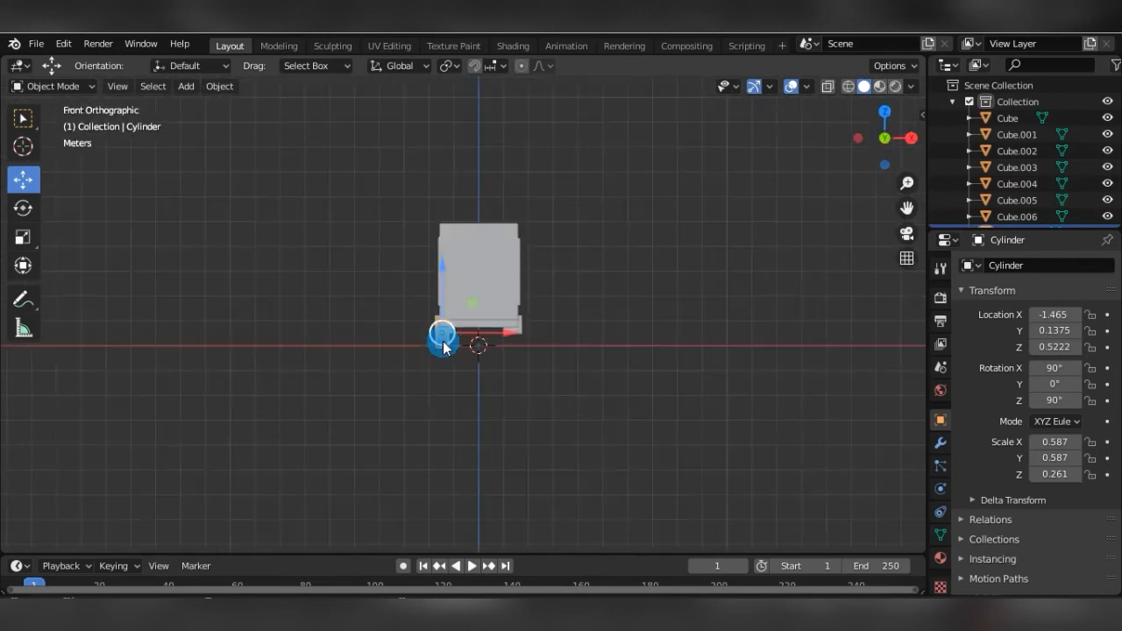
{"action": "right_click", "coordinate": [443, 348]}
{"action": "left_click", "coordinate": [444, 345]}
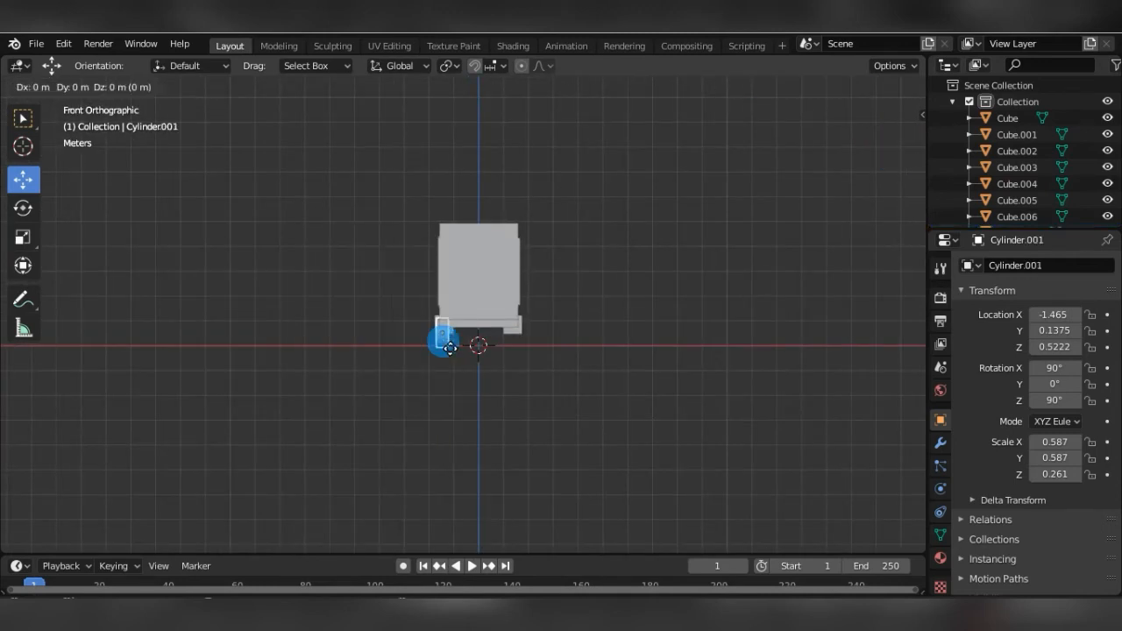
{"action": "left_click", "coordinate": [444, 347]}
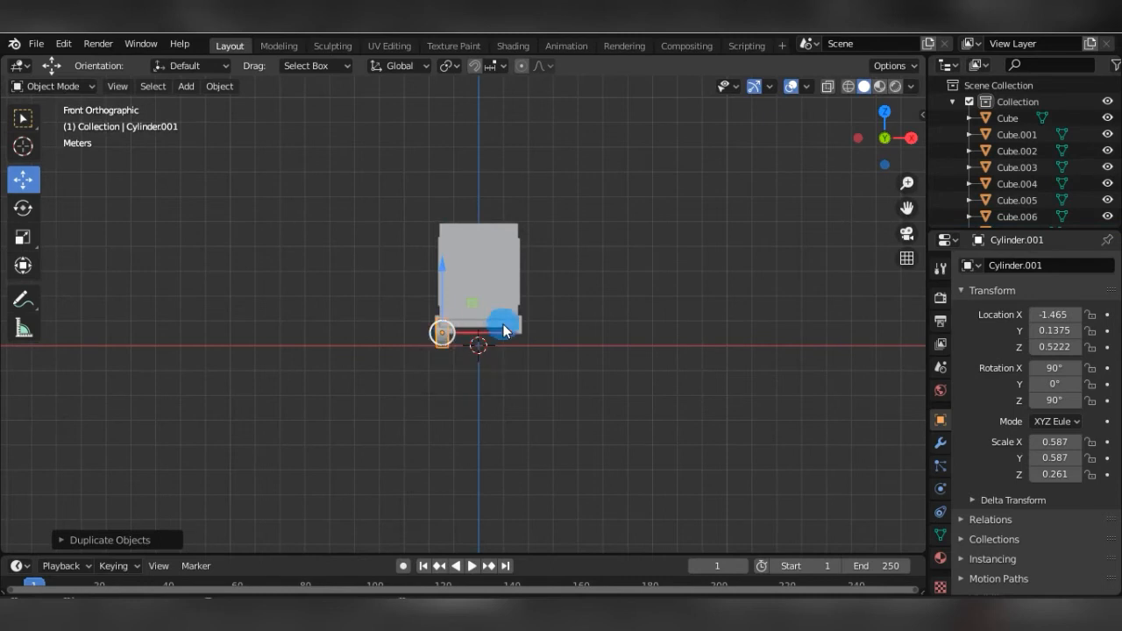
{"action": "left_click_drag", "start_coordinate": [509, 338], "coordinate": [583, 349]}
{"action": "left_click", "coordinate": [579, 366]}
{"action": "middle_click_drag", "start_coordinate": [579, 365], "coordinate": [439, 404]}
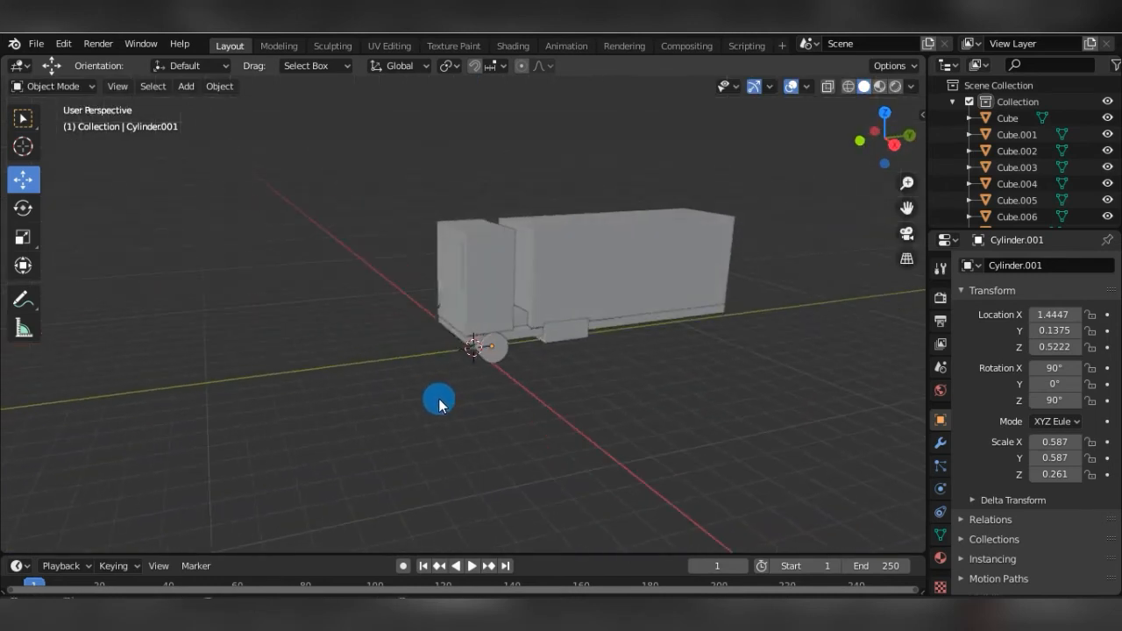
Duplicate the +X front tyre and move the copy along Y to about 8.14 m, under the cargo box's rear part.
{"action": "key", "text": "KP_3"}
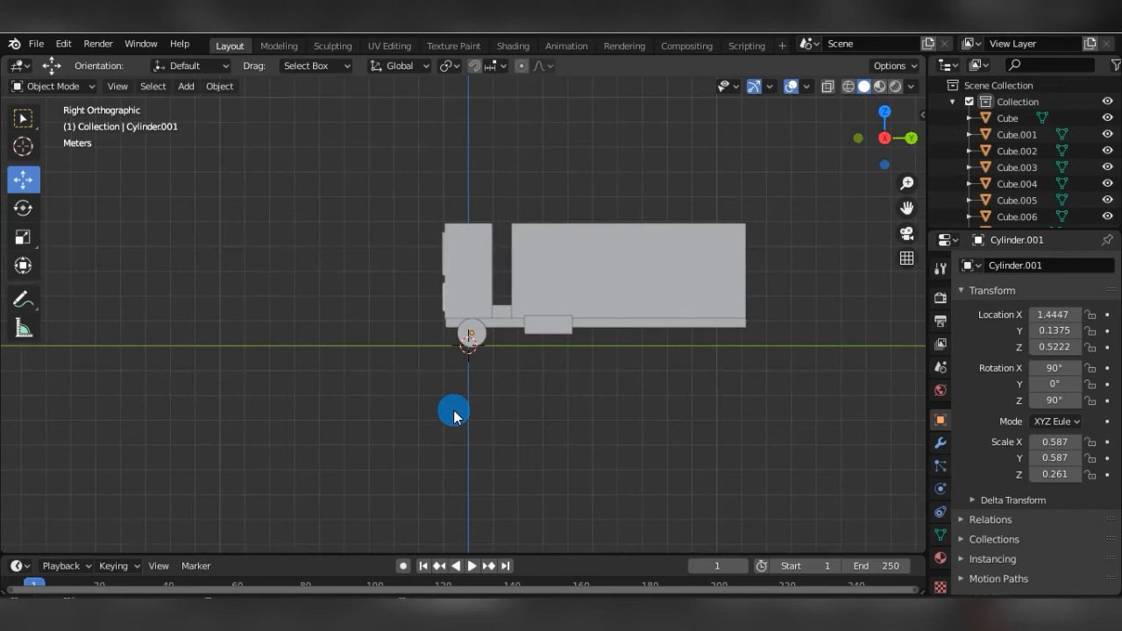
{"action": "right_click", "coordinate": [477, 340]}
{"action": "left_click", "coordinate": [478, 337]}
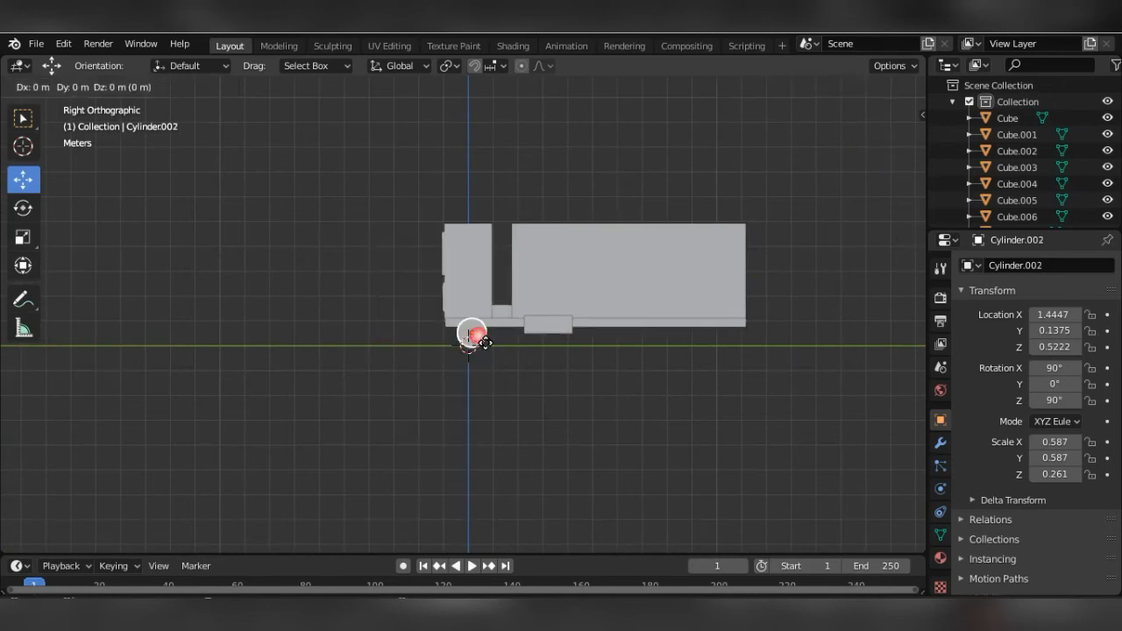
{"action": "right_click", "coordinate": [478, 340]}
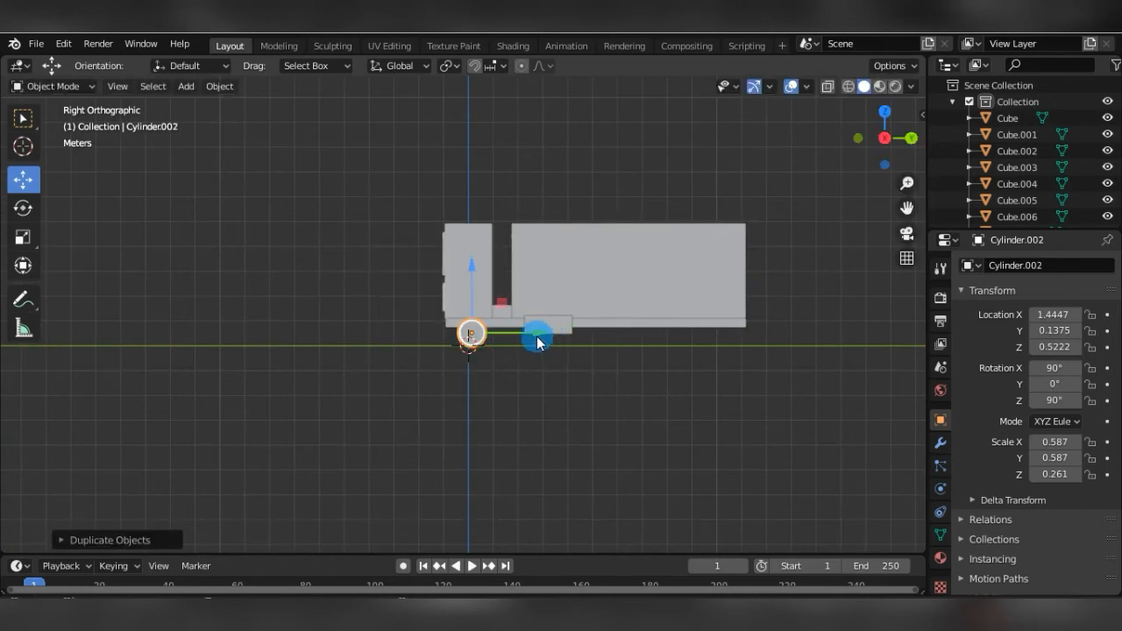
{"action": "left_click_drag", "start_coordinate": [537, 337], "coordinate": [737, 353]}
{"action": "left_click", "coordinate": [689, 351]}
{"action": "left_click", "coordinate": [671, 333]}
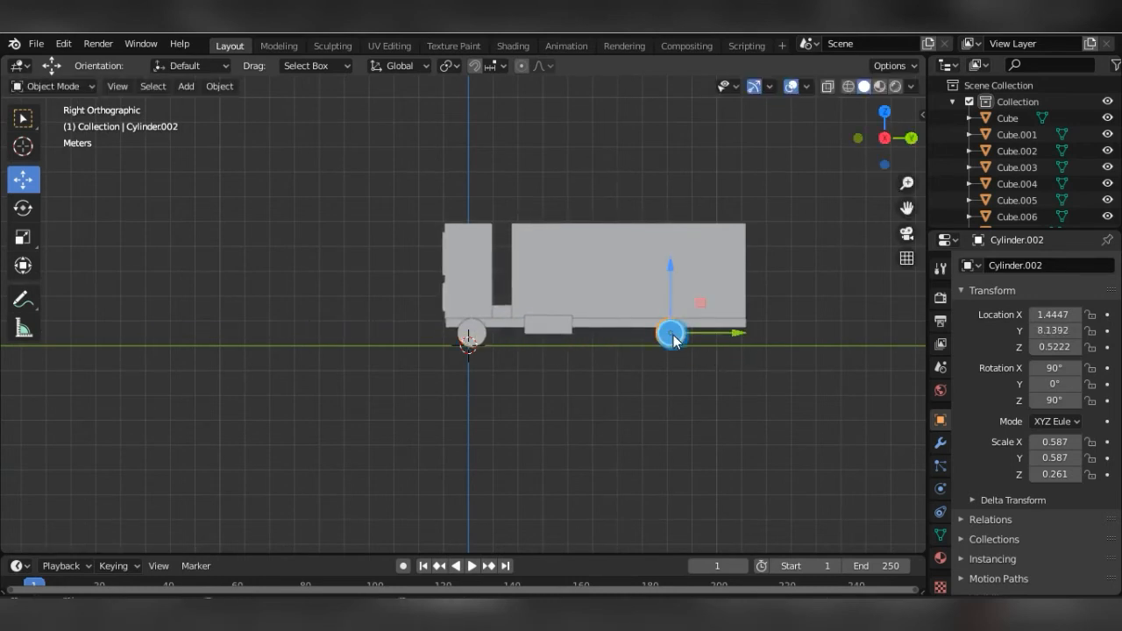
Duplicate the rear tyre and move the copy along Y to about 9.53 m, just behind it.
{"action": "right_click", "coordinate": [671, 333]}
{"action": "left_click", "coordinate": [673, 335]}
{"action": "left_click", "coordinate": [673, 335]}
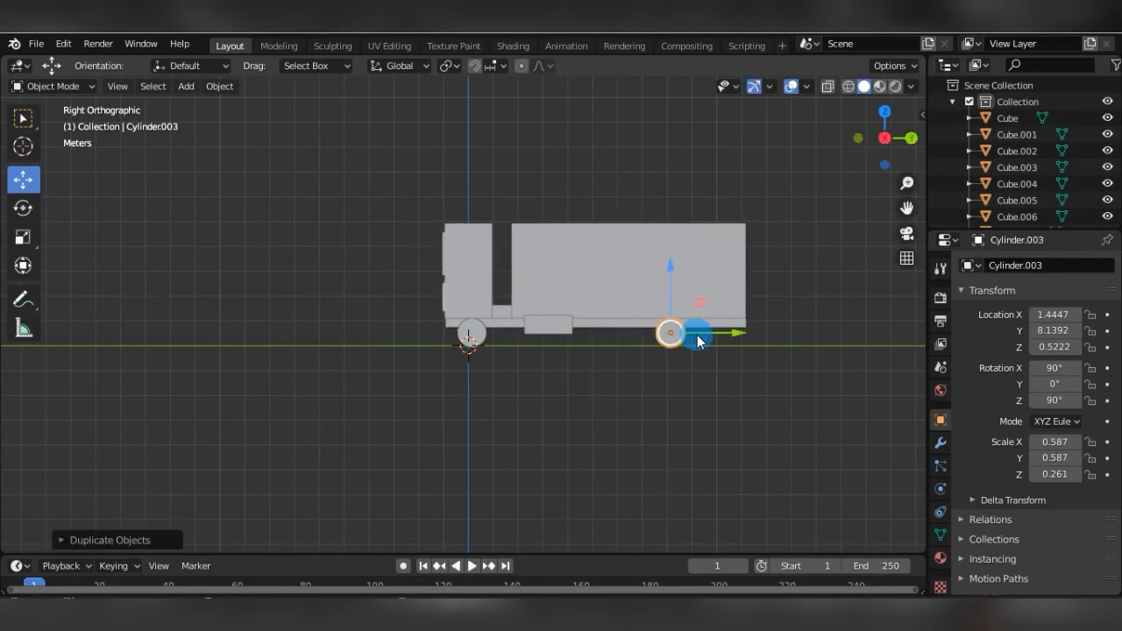
{"action": "left_click_drag", "start_coordinate": [704, 338], "coordinate": [744, 339]}
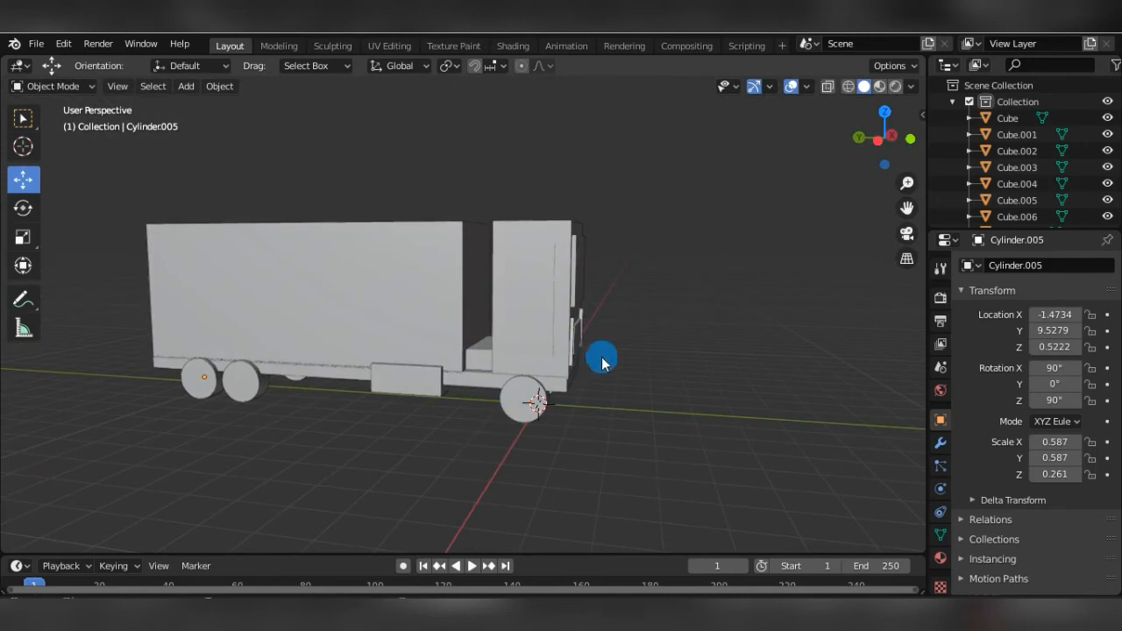
Scale the flat chassis slab slightly along Y to a Y scale of about 6.132.
{"action": "left_click", "coordinate": [557, 394]}
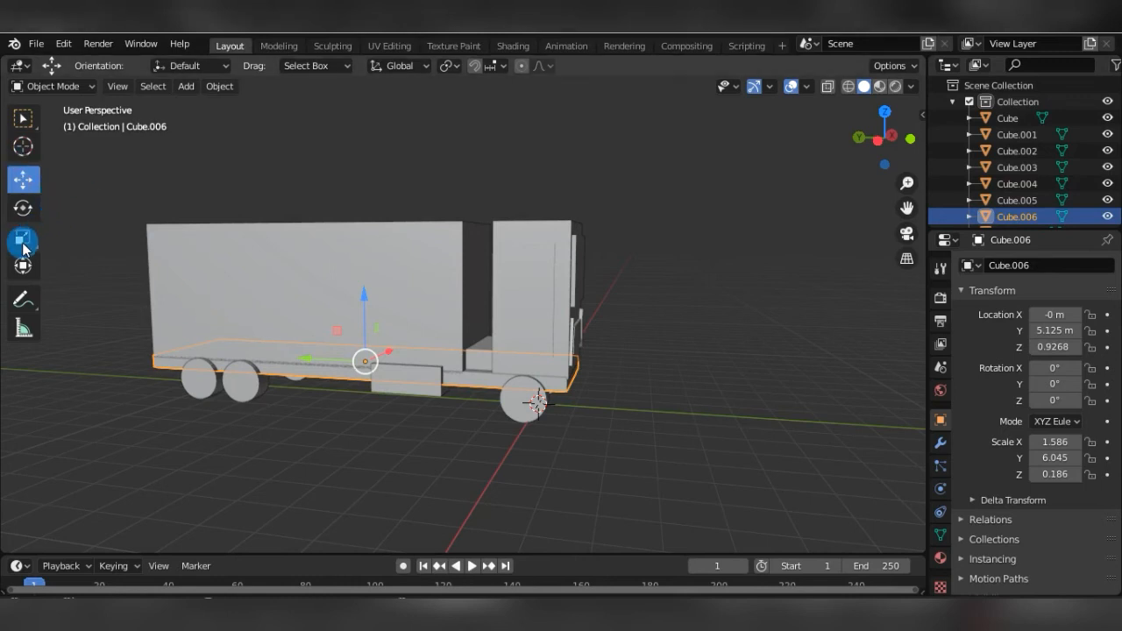
{"action": "left_click", "coordinate": [23, 242]}
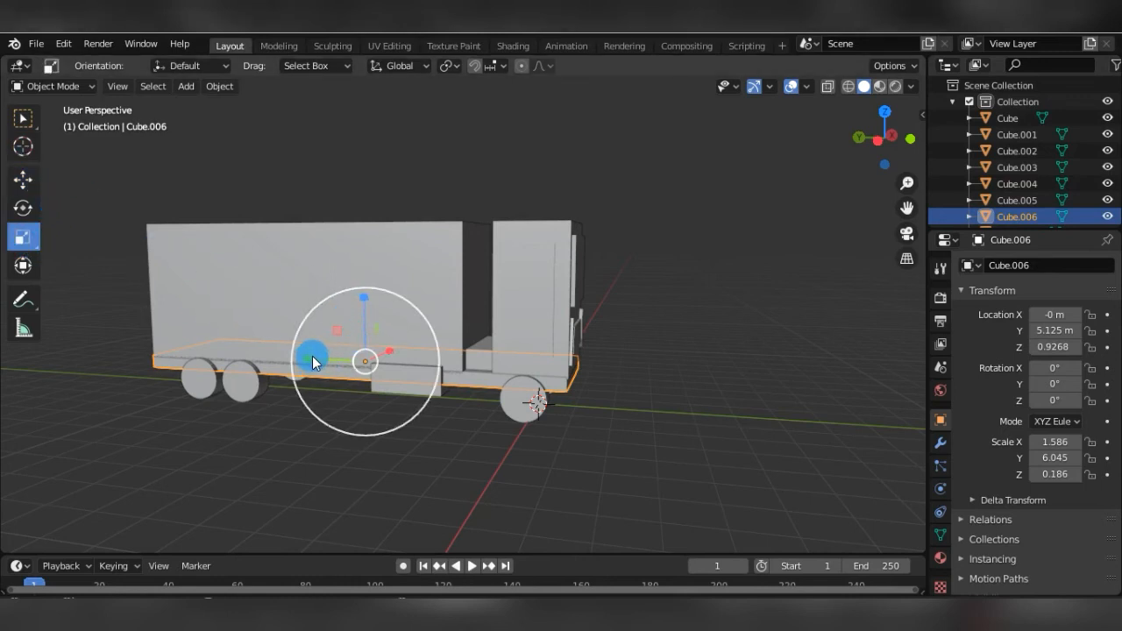
{"action": "left_click_drag", "start_coordinate": [312, 356], "coordinate": [307, 358]}
{"action": "left_click", "coordinate": [219, 431]}
Inset the chassis slab's rear end face by about 0.4 in Edit Mode.
{"action": "middle_click_drag", "start_coordinate": [223, 426], "coordinate": [541, 441]}
{"action": "left_click", "coordinate": [551, 444]}
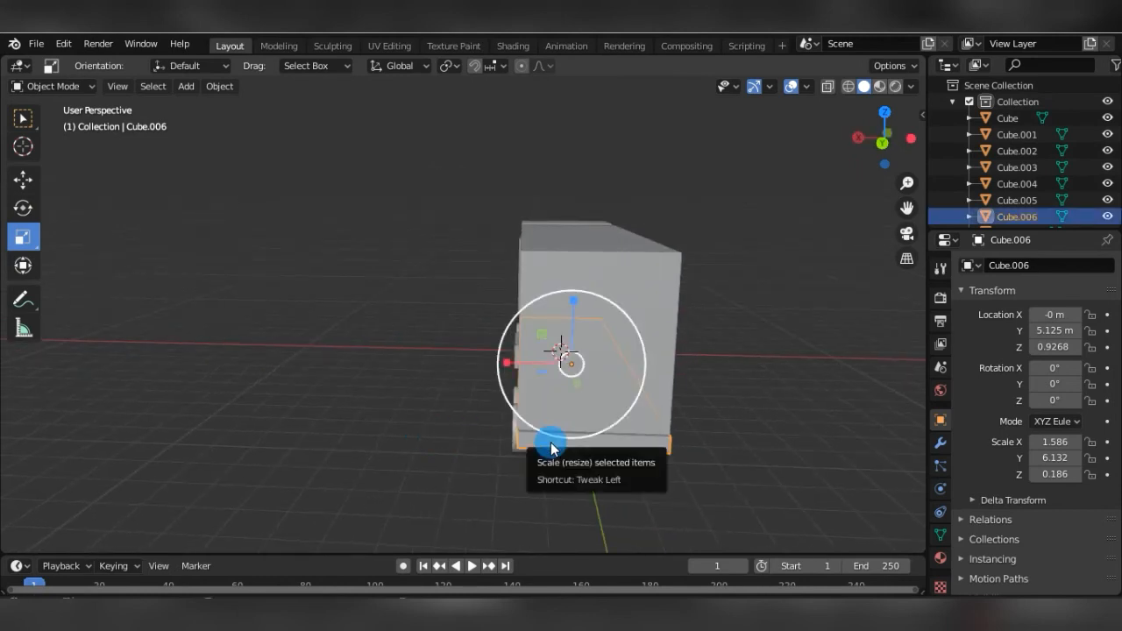
{"action": "key", "text": "Tab"}
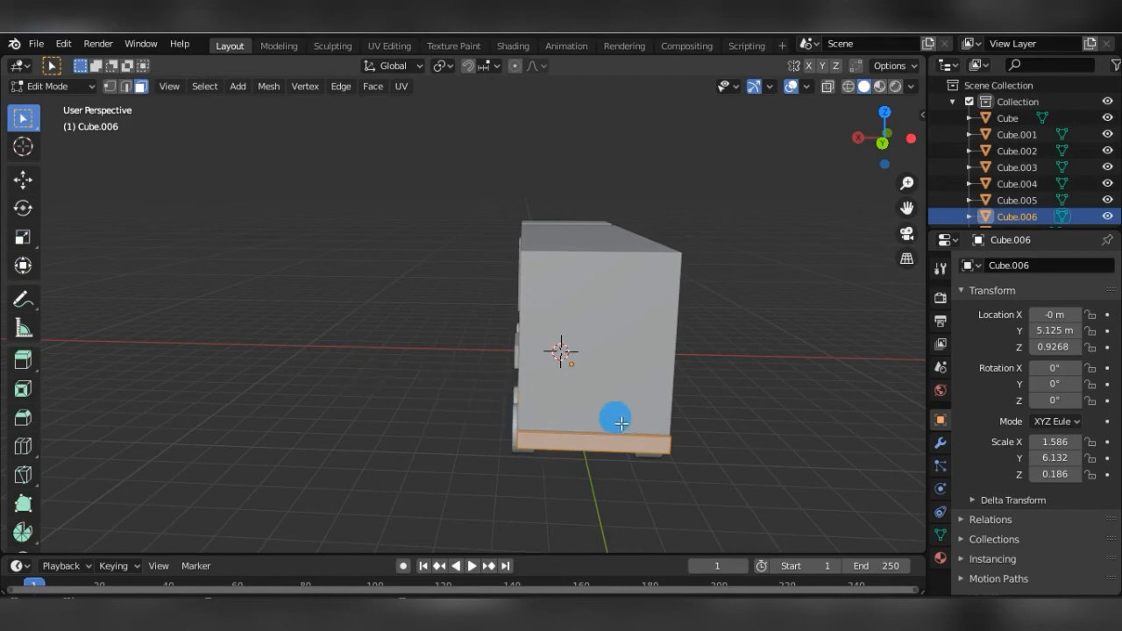
{"action": "left_click", "coordinate": [638, 463]}
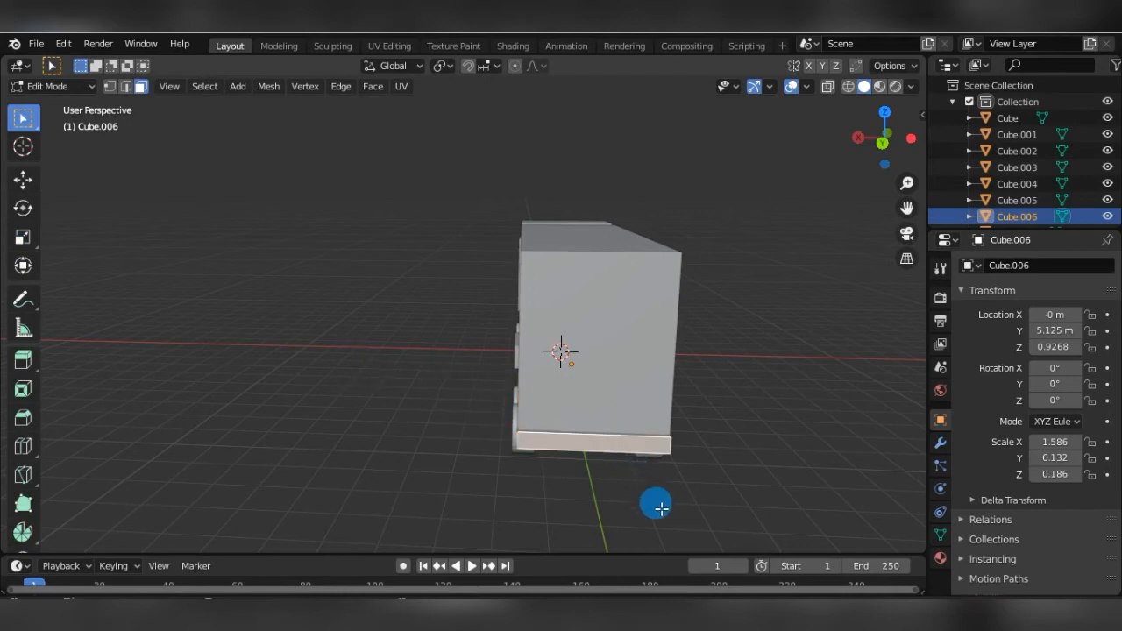
{"action": "key", "text": "i"}
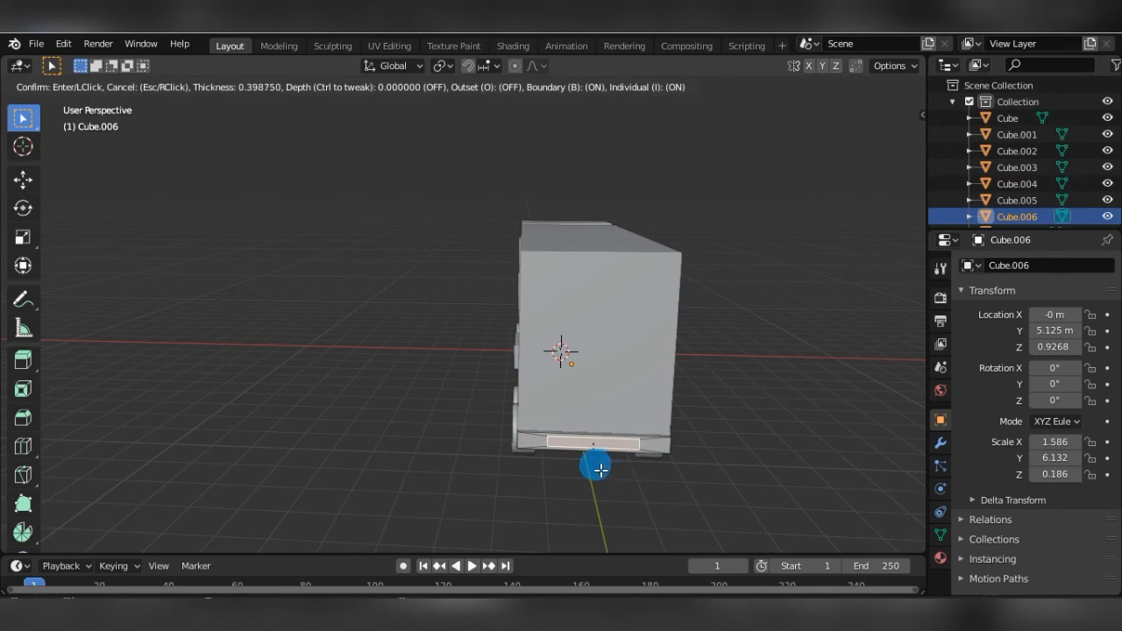
{"action": "left_click", "coordinate": [600, 471]}
{"action": "key", "text": "i"}
{"action": "right_click", "coordinate": [593, 464]}
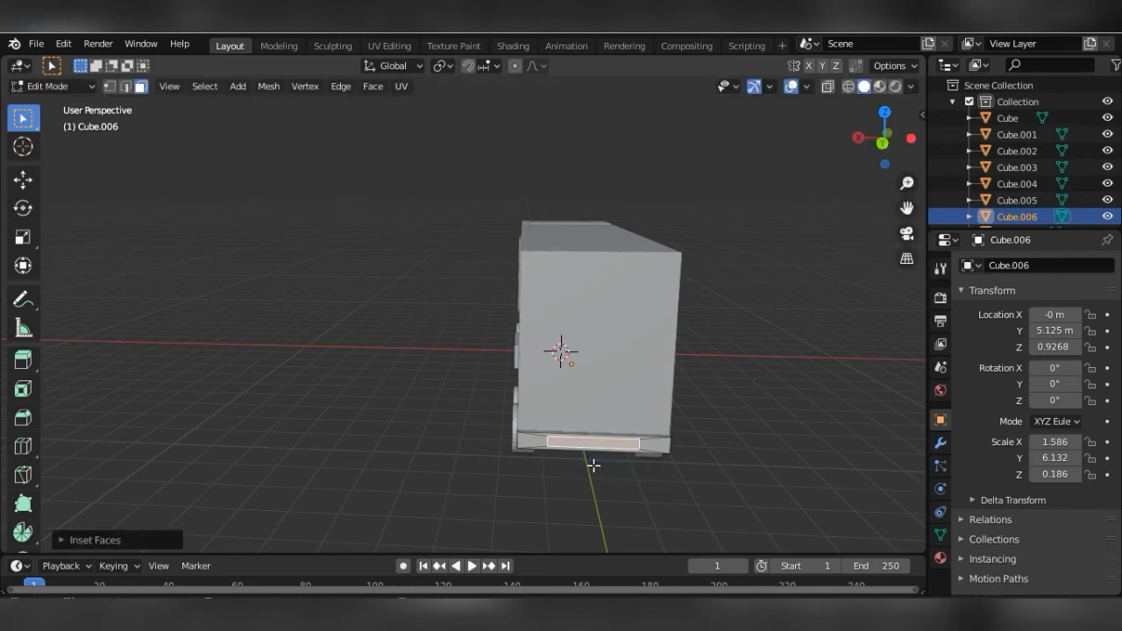
Inset the two small end faces beside the central rear panel by about 0.089 and 0.081.
{"action": "left_click", "coordinate": [531, 448]}
{"action": "key", "text": "i"}
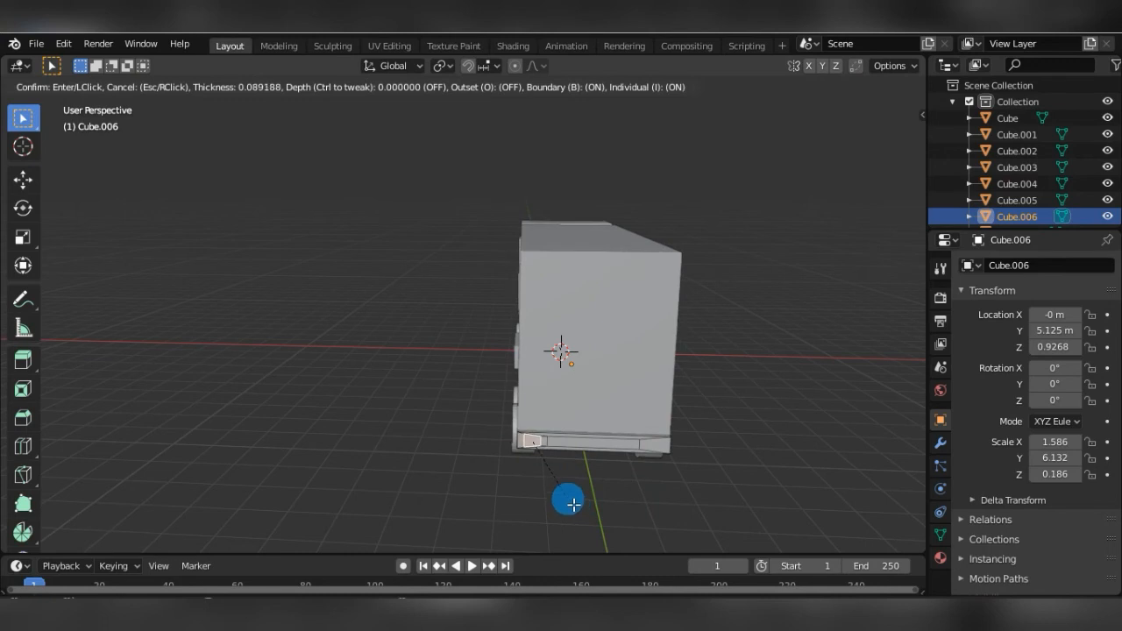
{"action": "left_click", "coordinate": [574, 505]}
{"action": "key", "text": "i"}
{"action": "left_click", "coordinate": [649, 460]}
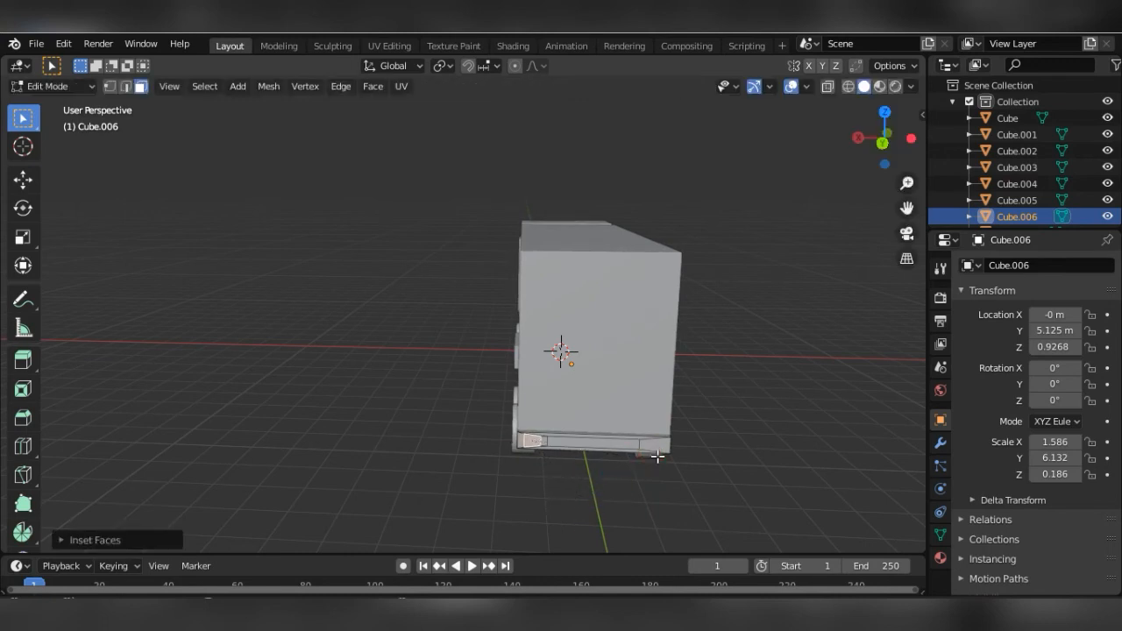
{"action": "left_click", "coordinate": [659, 448]}
{"action": "key", "text": "i"}
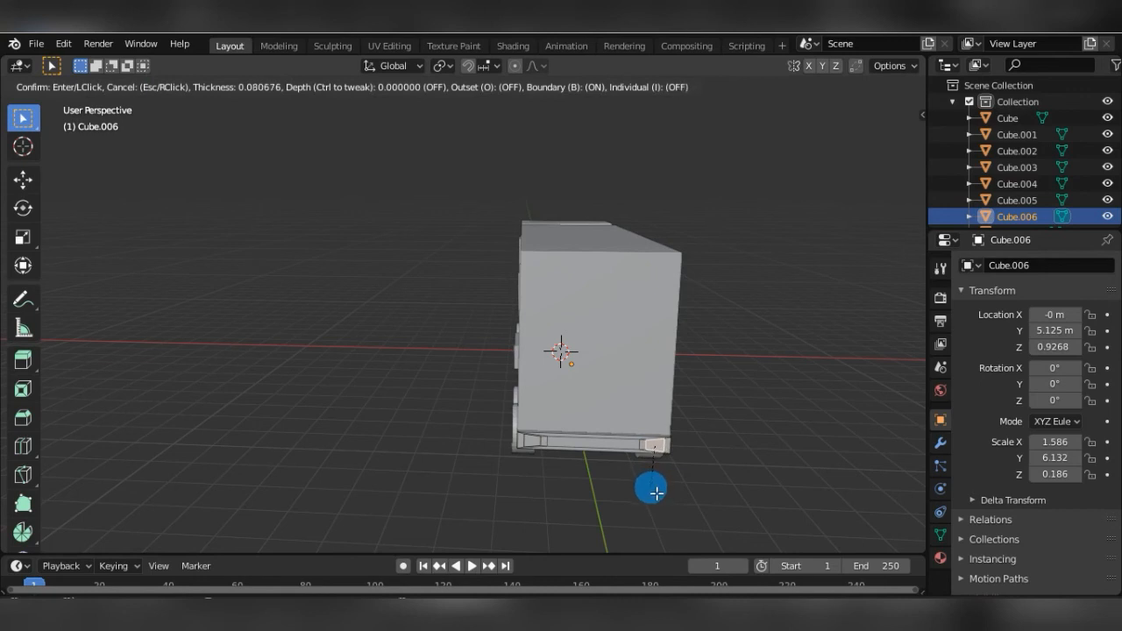
{"action": "left_click", "coordinate": [657, 493]}
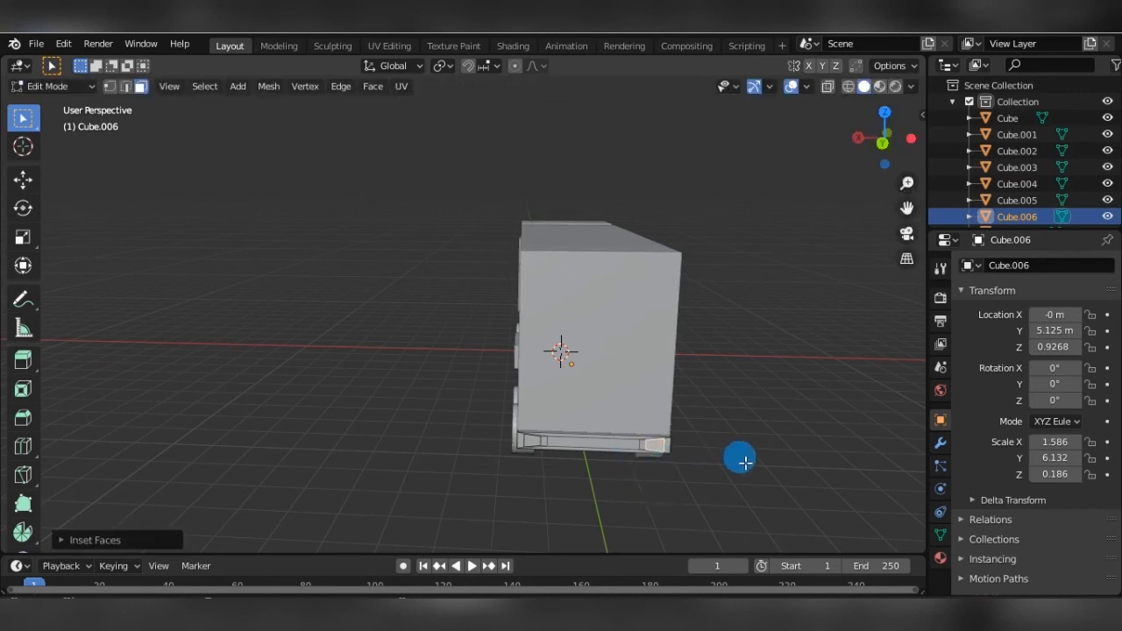
Extrude the central inset panel on the chassis slab's rear by about 0.061 m.
{"action": "middle_click_drag", "start_coordinate": [744, 462], "coordinate": [679, 461]}
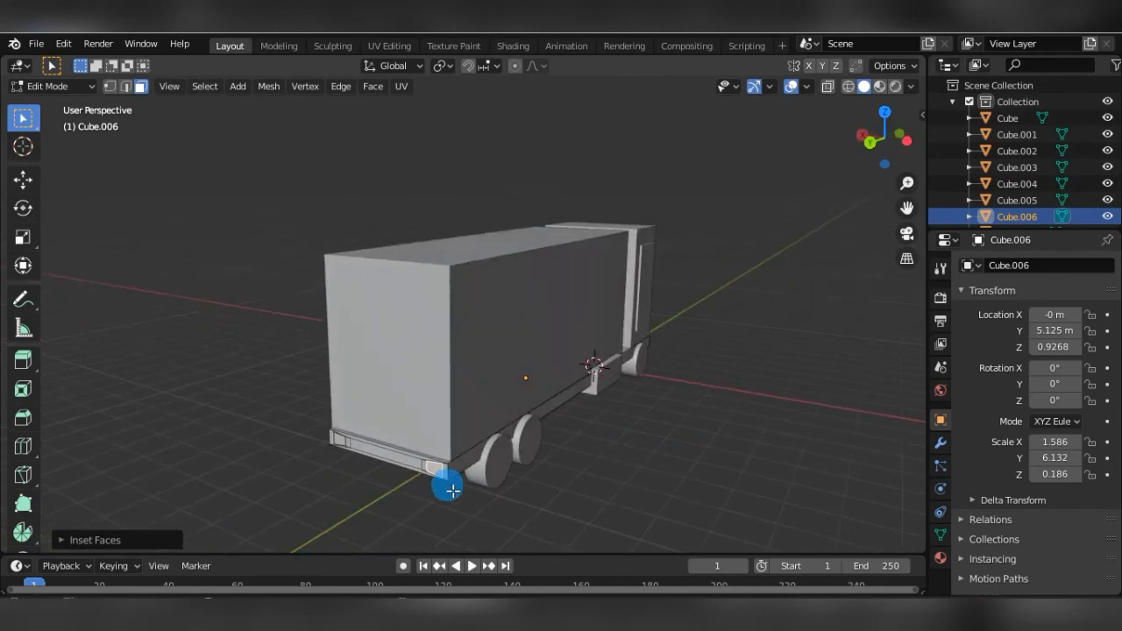
{"action": "left_click", "coordinate": [370, 457]}
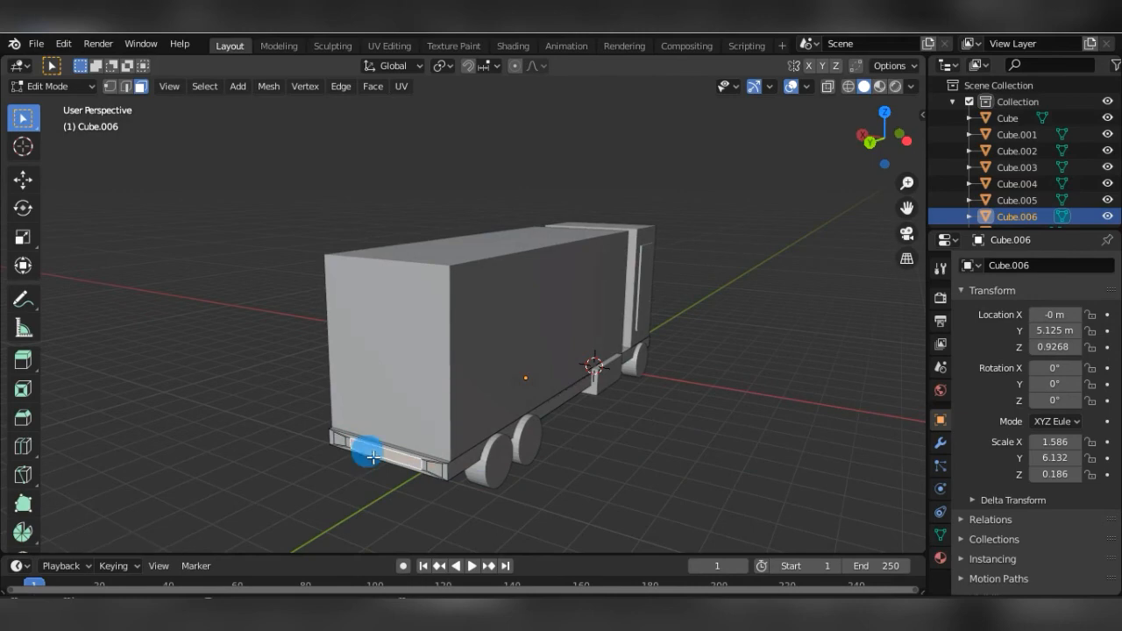
{"action": "key", "text": "e"}
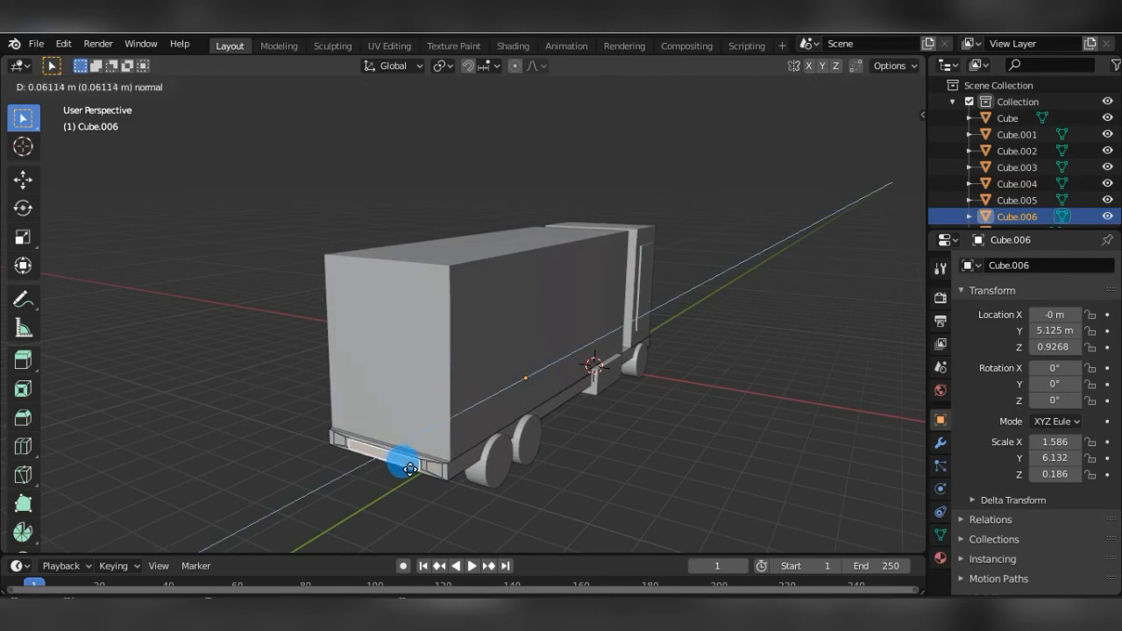
{"action": "left_click", "coordinate": [409, 469]}
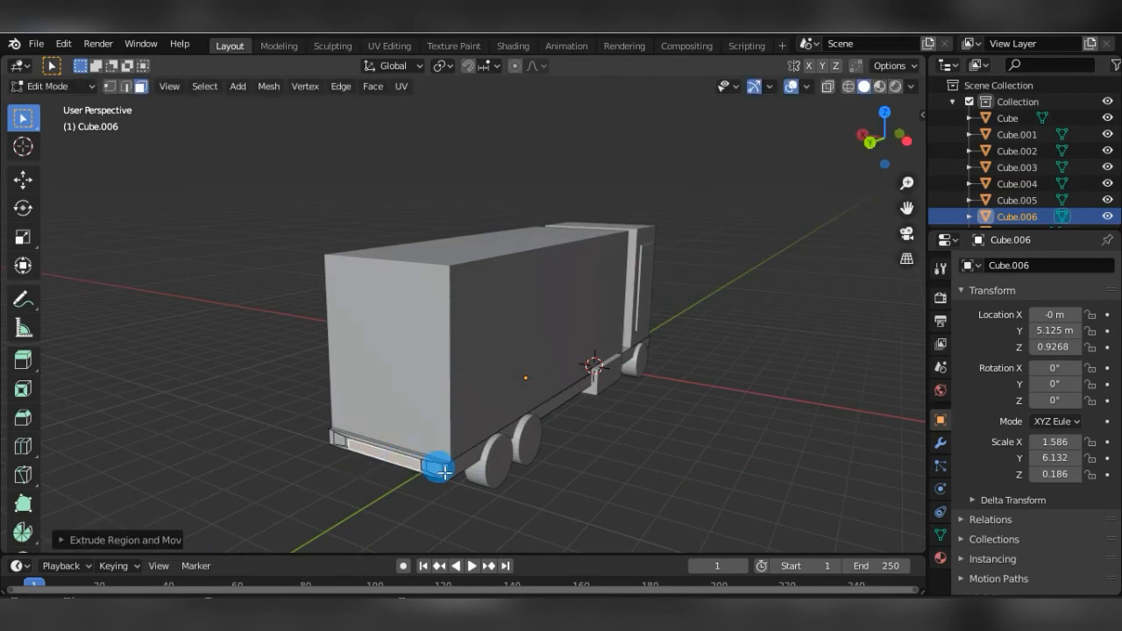
Extrude the two small inset end panels on the chassis slab's rear, the second by about 0.078 m.
{"action": "key", "text": "e"}
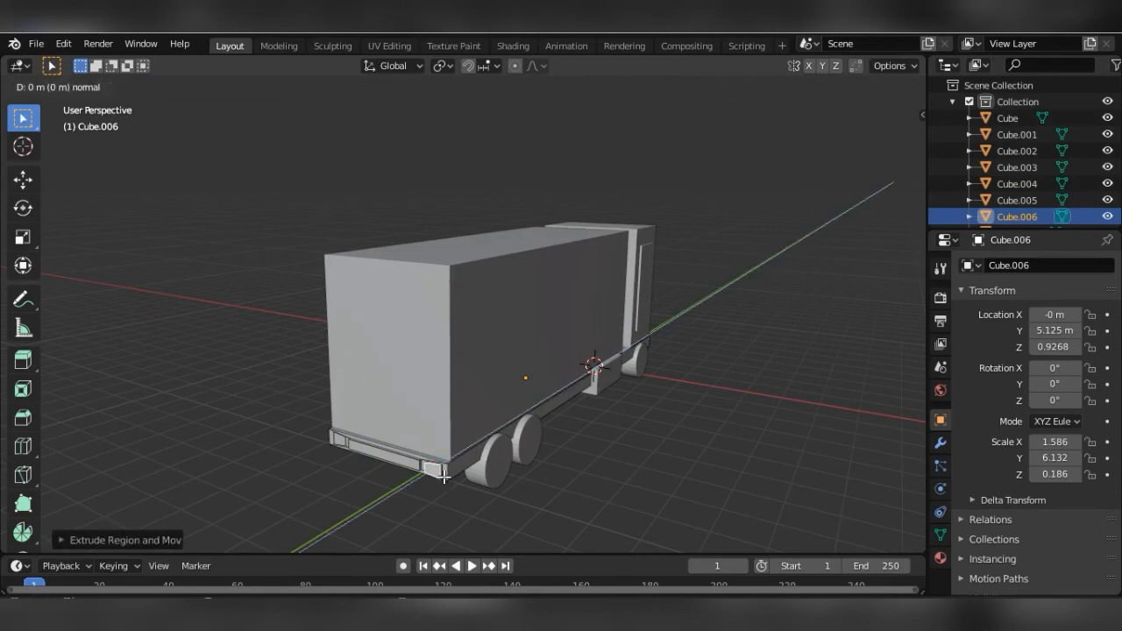
{"action": "left_click", "coordinate": [444, 475]}
{"action": "left_click", "coordinate": [357, 443]}
{"action": "left_click", "coordinate": [344, 447]}
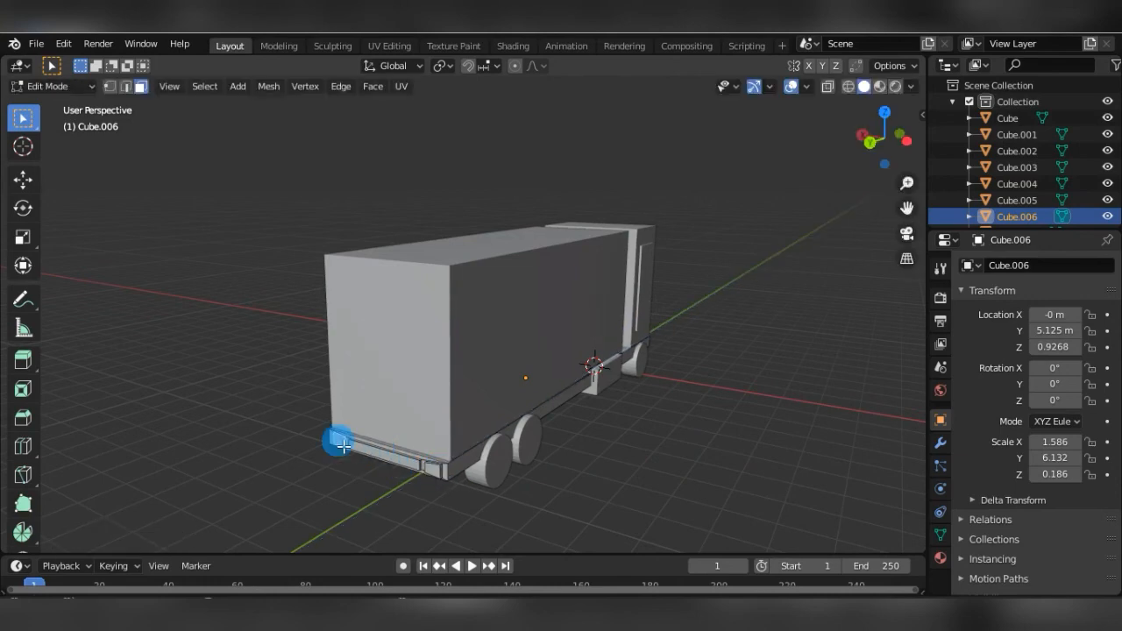
{"action": "key", "text": "e"}
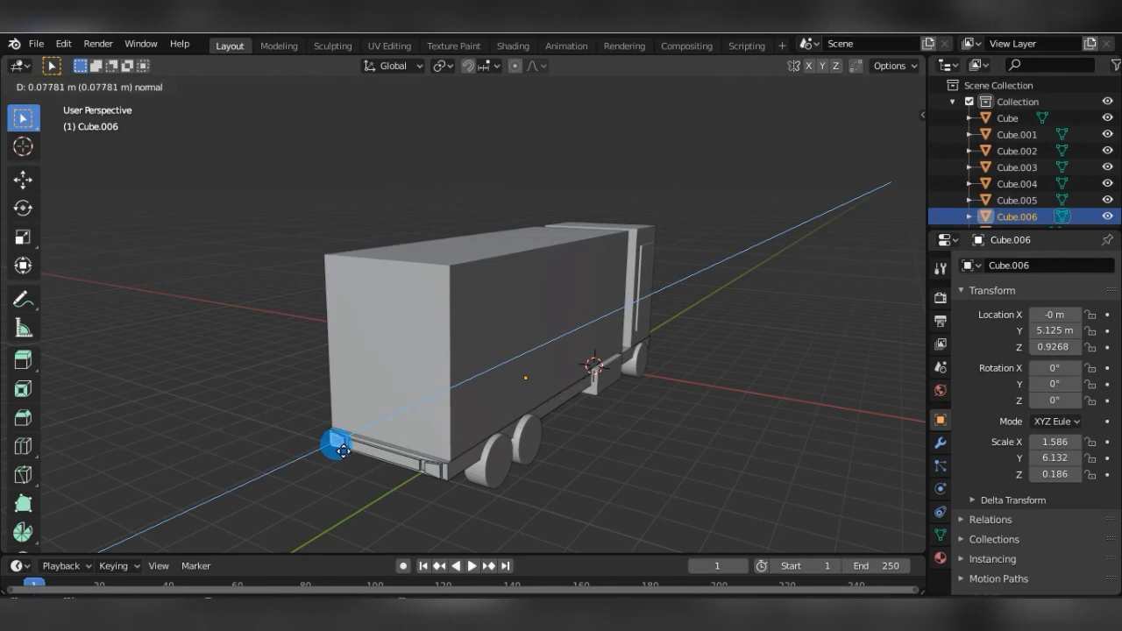
{"action": "left_click", "coordinate": [343, 451]}
{"action": "key", "text": "e"}
{"action": "right_click", "coordinate": [344, 451]}
Add a material slot with a new material to the front tyre on the cab's -X side.
{"action": "middle_click_drag", "start_coordinate": [362, 473], "coordinate": [506, 481]}
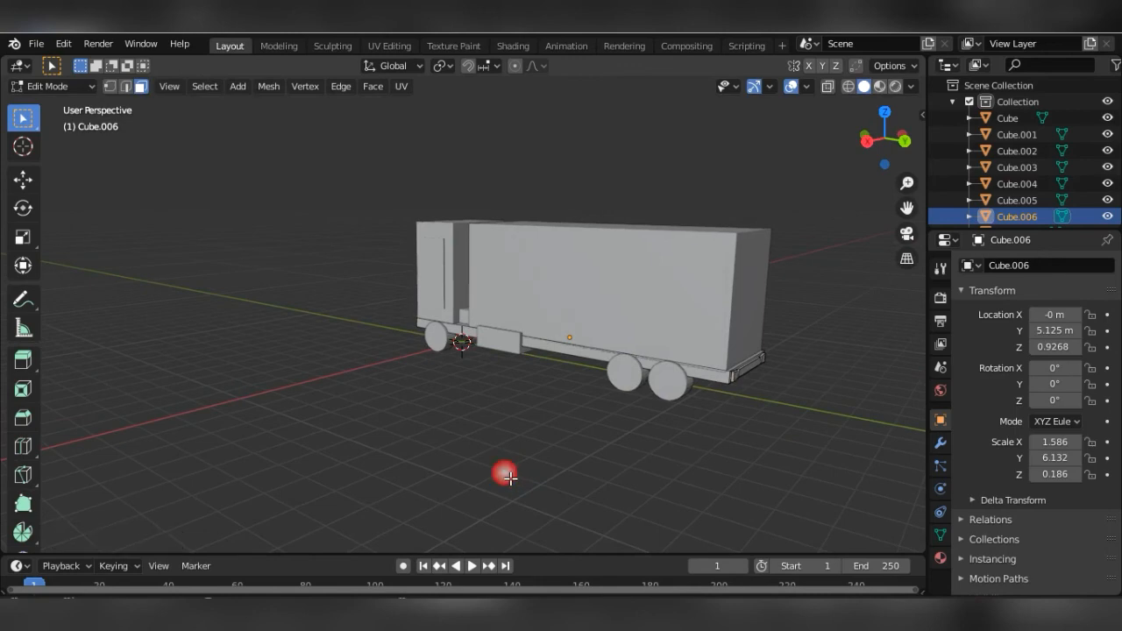
{"action": "scroll", "coordinate": [515, 447], "scroll_direction": "up", "scroll_amount": 3}
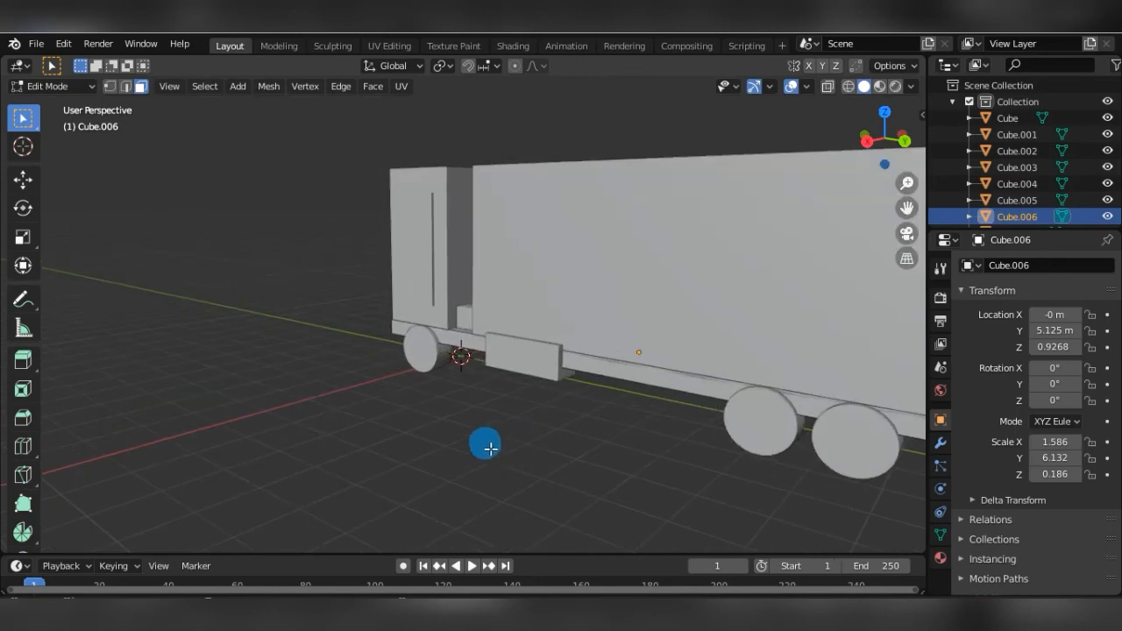
{"action": "middle_click_drag", "start_coordinate": [470, 448], "coordinate": [601, 473]}
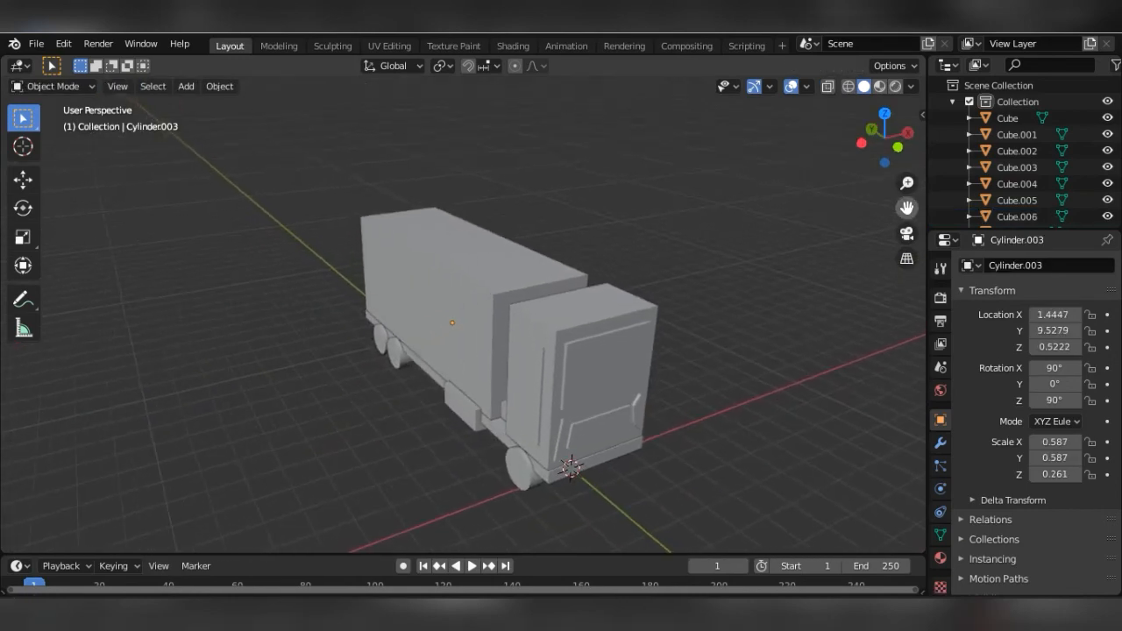
{"action": "left_click_drag", "start_coordinate": [907, 208], "coordinate": [1012, 146]}
{"action": "left_click", "coordinate": [651, 383]}
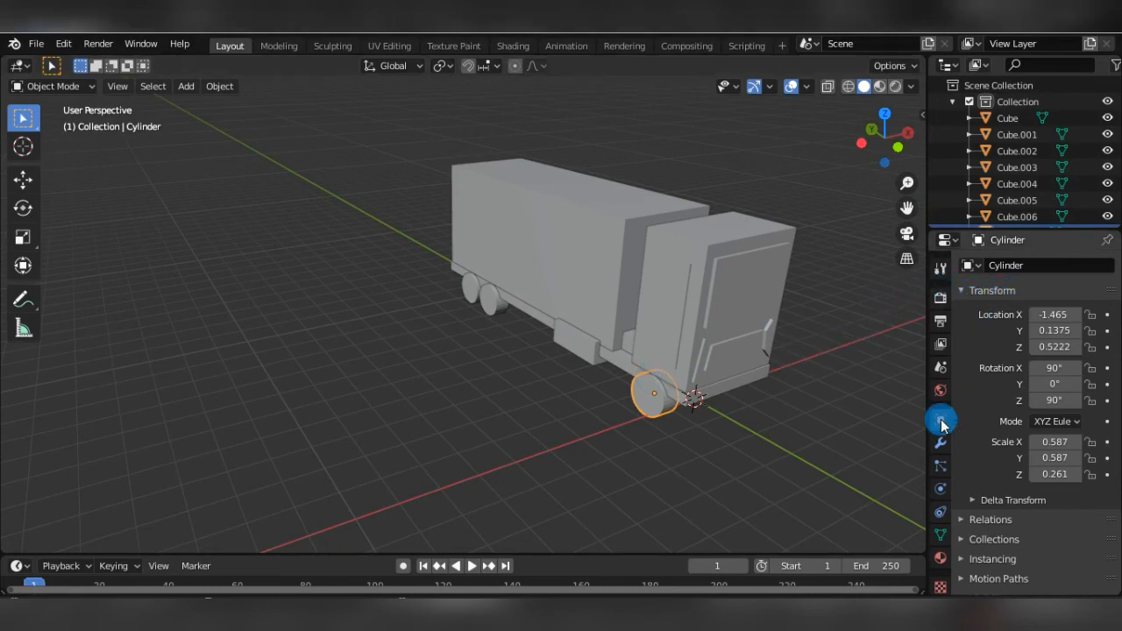
{"action": "left_click", "coordinate": [943, 557]}
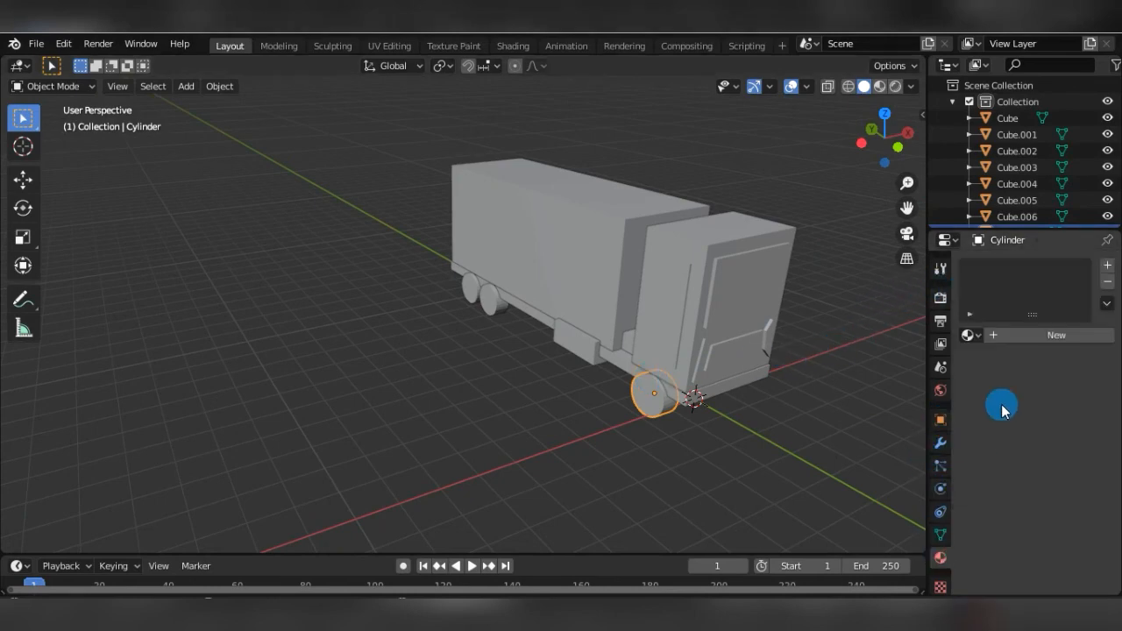
{"action": "left_click", "coordinate": [1109, 263]}
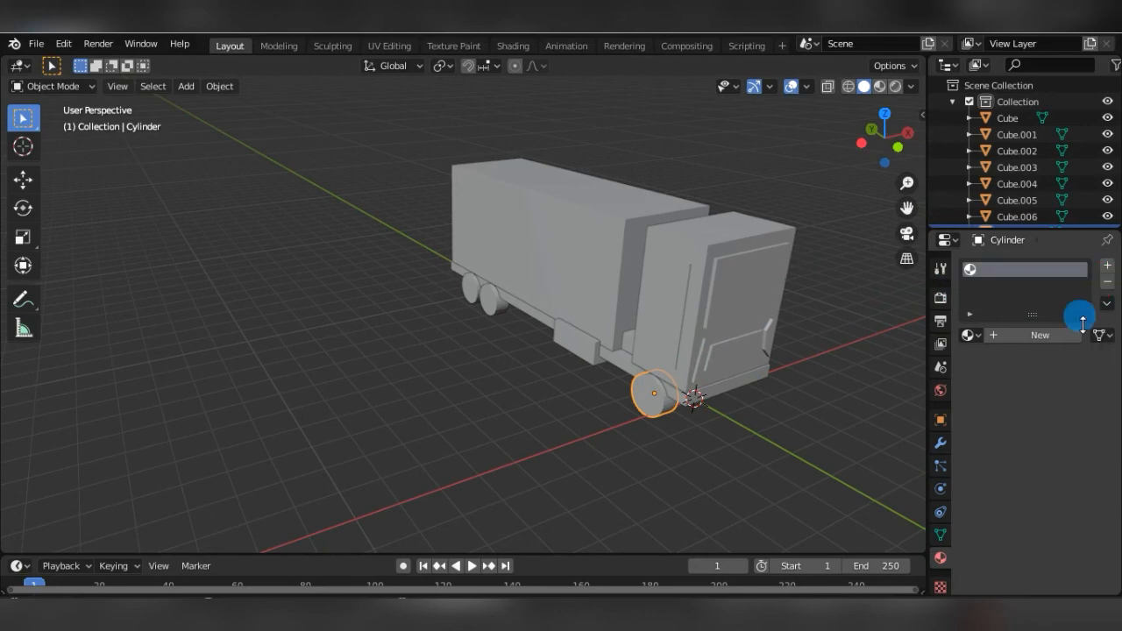
{"action": "left_click", "coordinate": [1052, 336]}
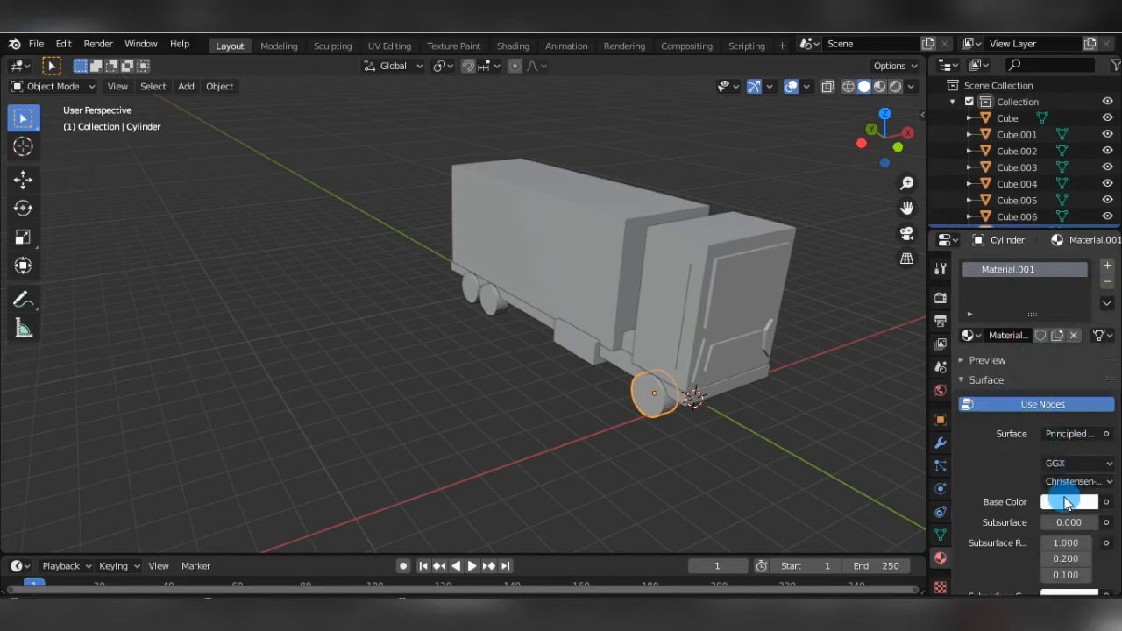
Darken the front tyre material's base colour to near-black and switch the viewport to rendered shading.
{"action": "left_click", "coordinate": [1078, 478]}
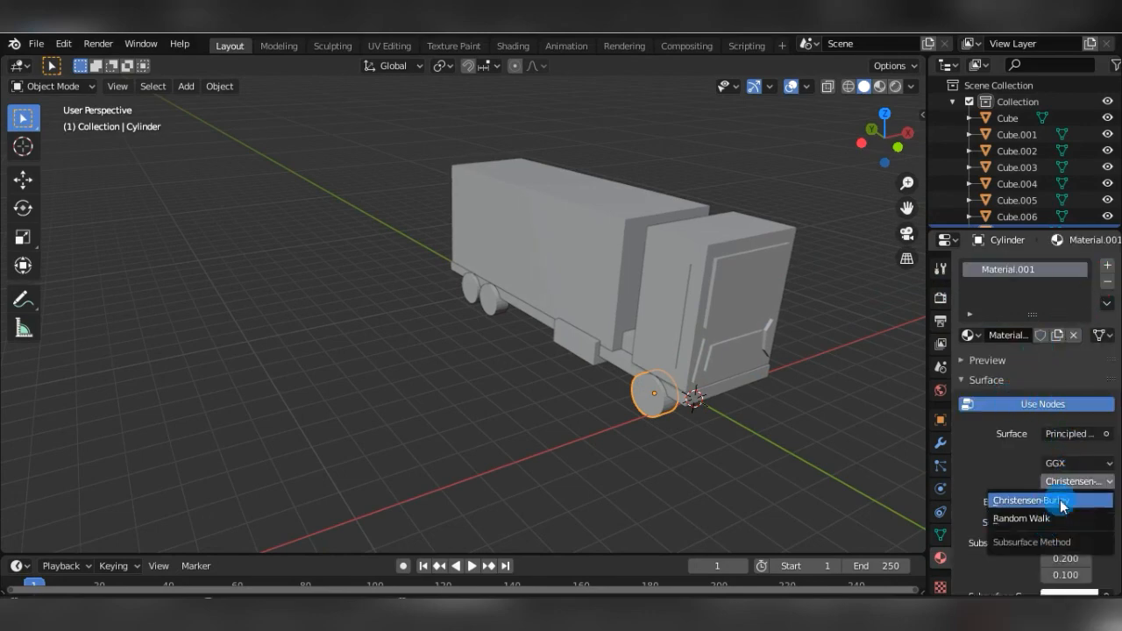
{"action": "left_click", "coordinate": [995, 478]}
{"action": "left_click", "coordinate": [1060, 502]}
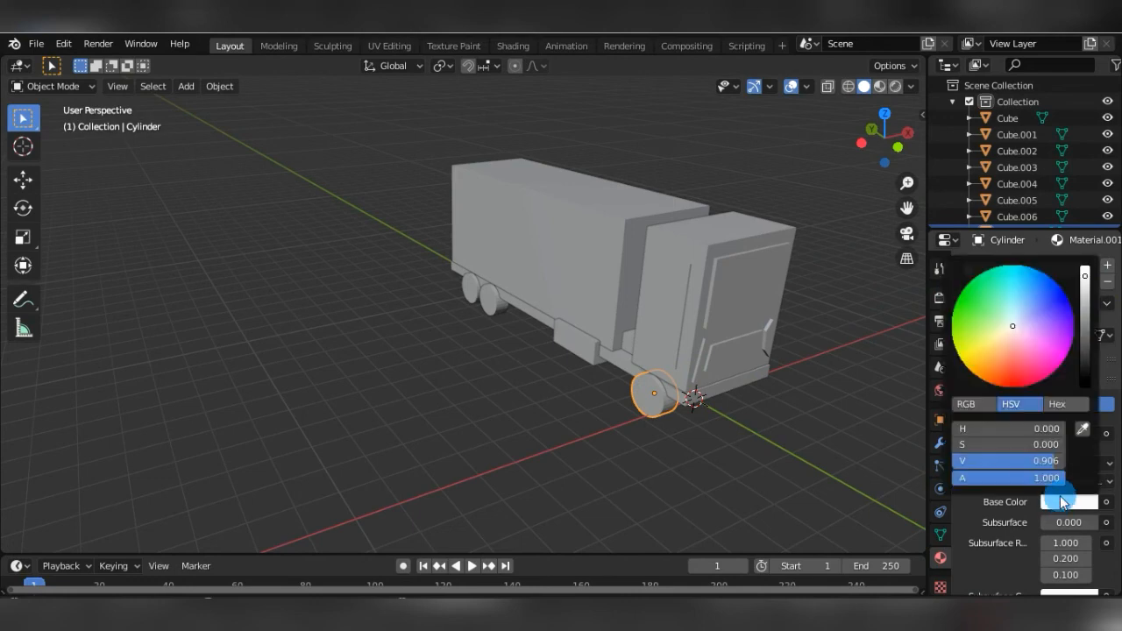
{"action": "left_click_drag", "start_coordinate": [1085, 337], "coordinate": [1085, 354]}
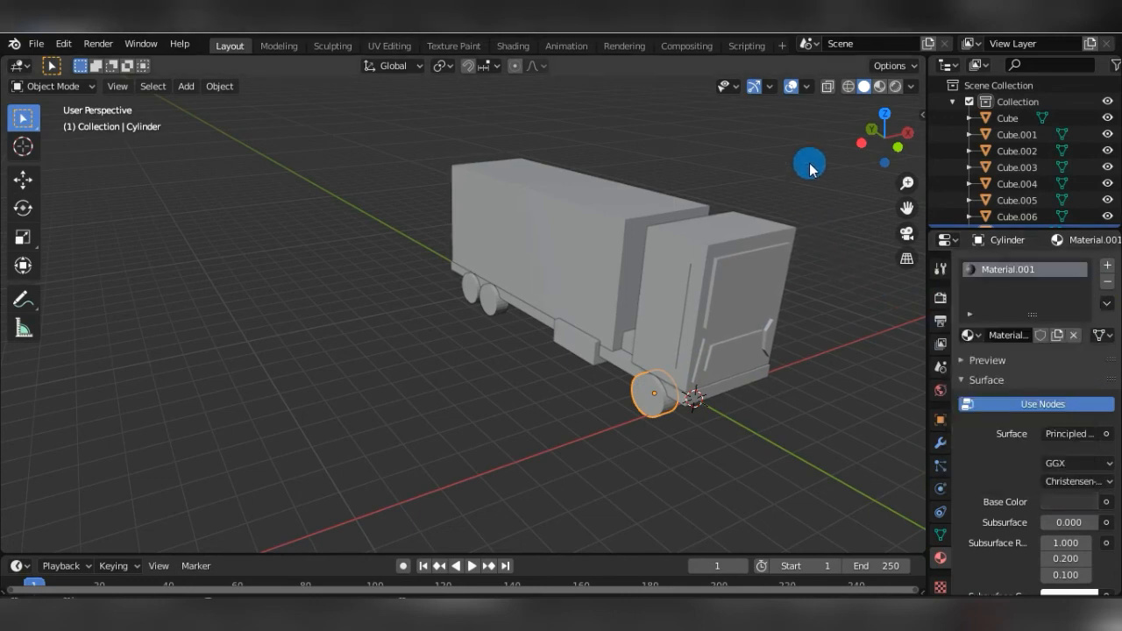
{"action": "left_click", "coordinate": [895, 87]}
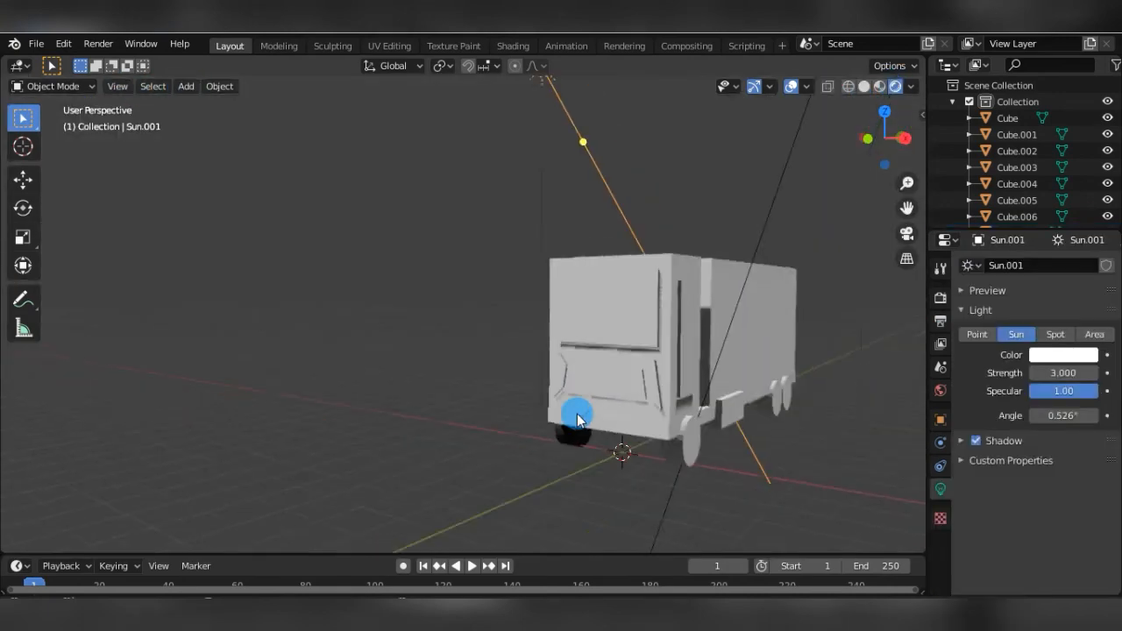
Assign the existing pink Material.012 to the small box on the chassis's +X side, between the front and rear tyres.
{"action": "middle_click_drag", "start_coordinate": [577, 414], "coordinate": [542, 411]}
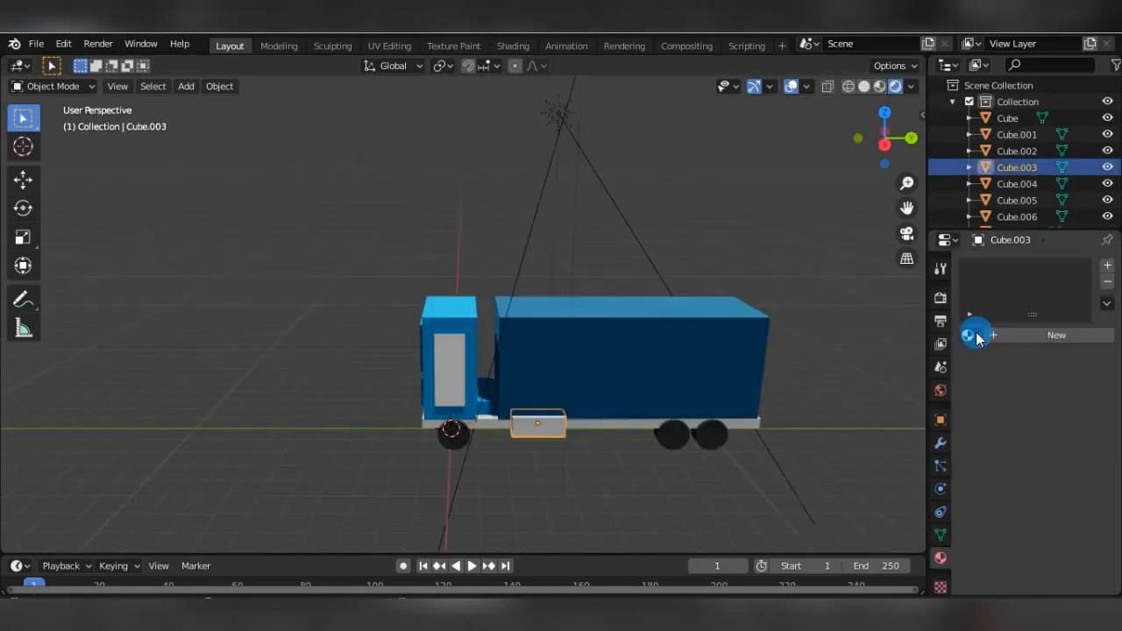
{"action": "left_click", "coordinate": [970, 334]}
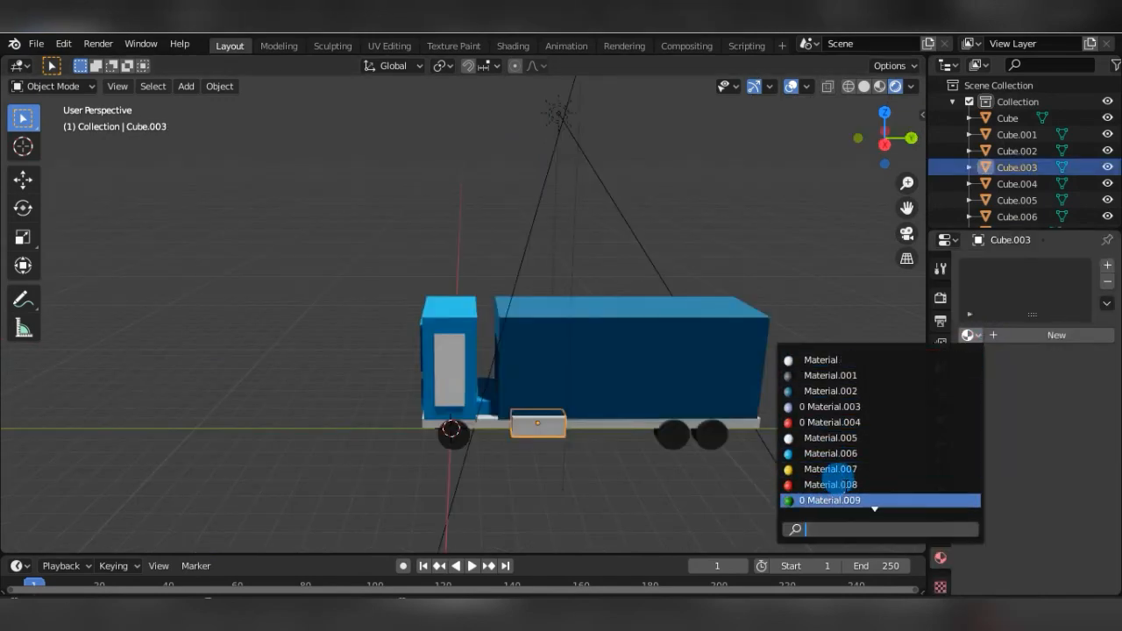
{"action": "scroll", "coordinate": [831, 478], "scroll_direction": "down", "scroll_amount": 3}
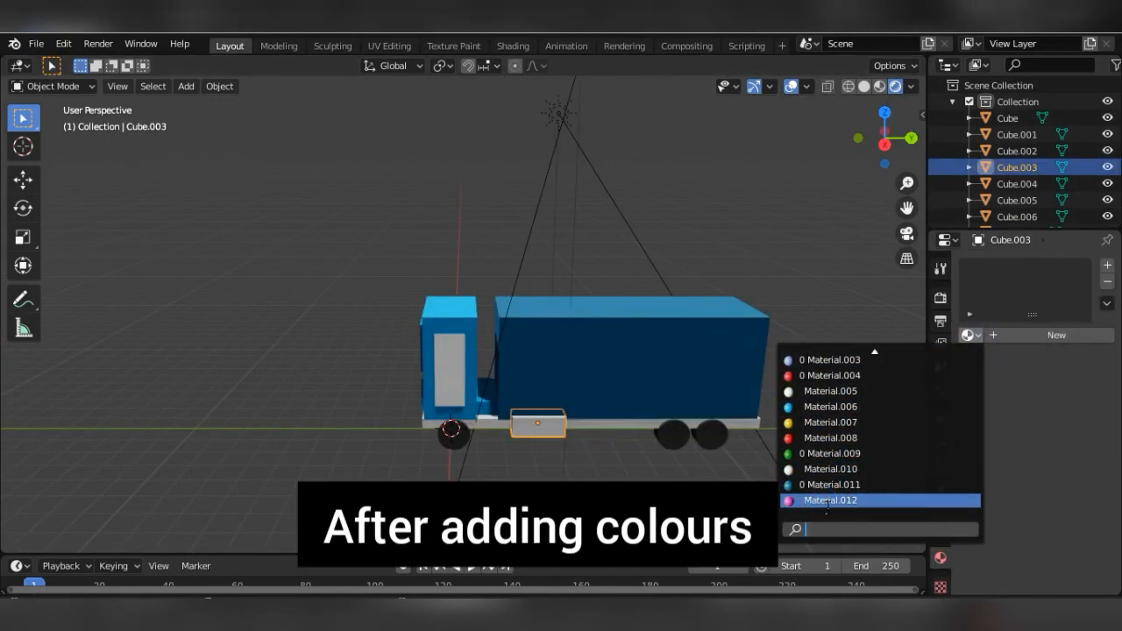
{"action": "left_click", "coordinate": [820, 500]}
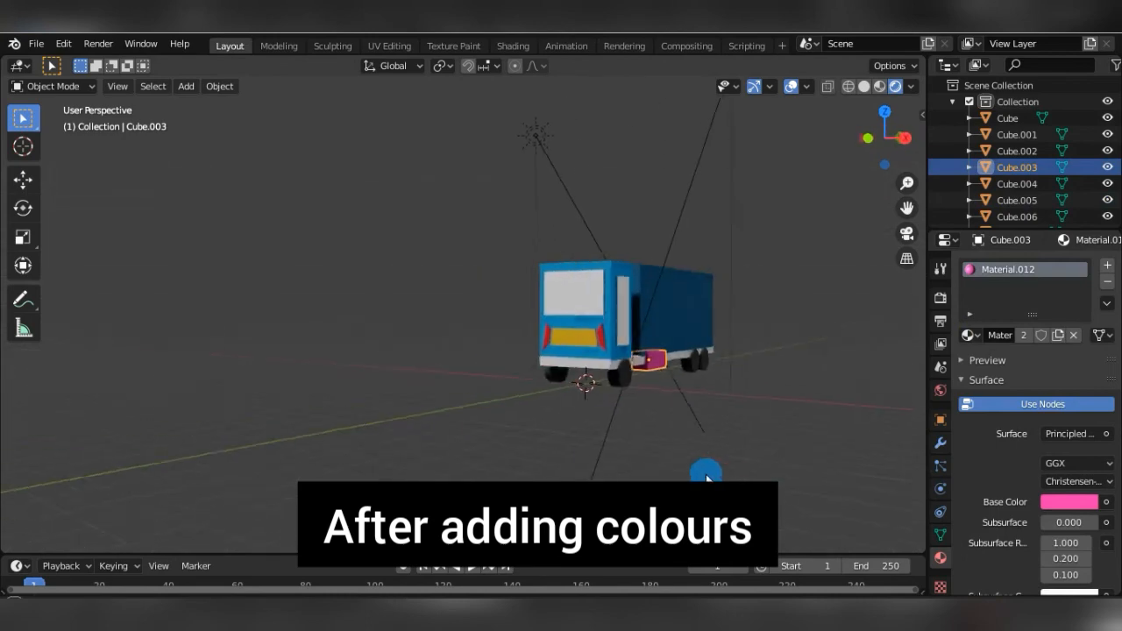
{"action": "middle_click_drag", "start_coordinate": [707, 477], "coordinate": [664, 482]}
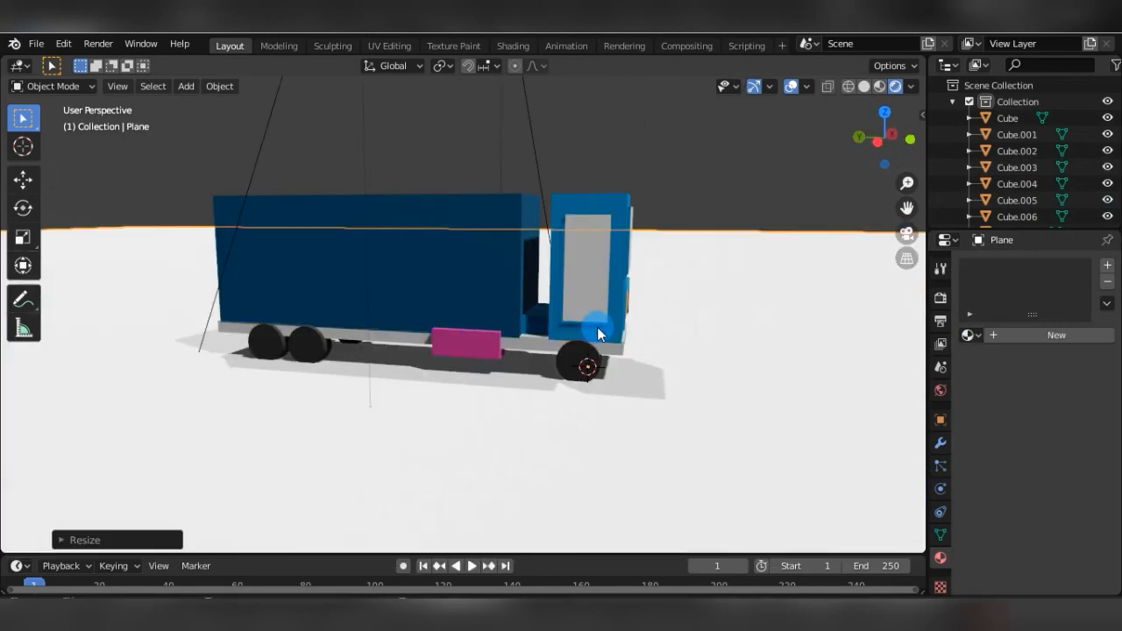
Add a new material to the large ground plane under the truck and open its base colour for editing.
{"action": "middle_click_drag", "start_coordinate": [646, 331], "coordinate": [534, 324]}
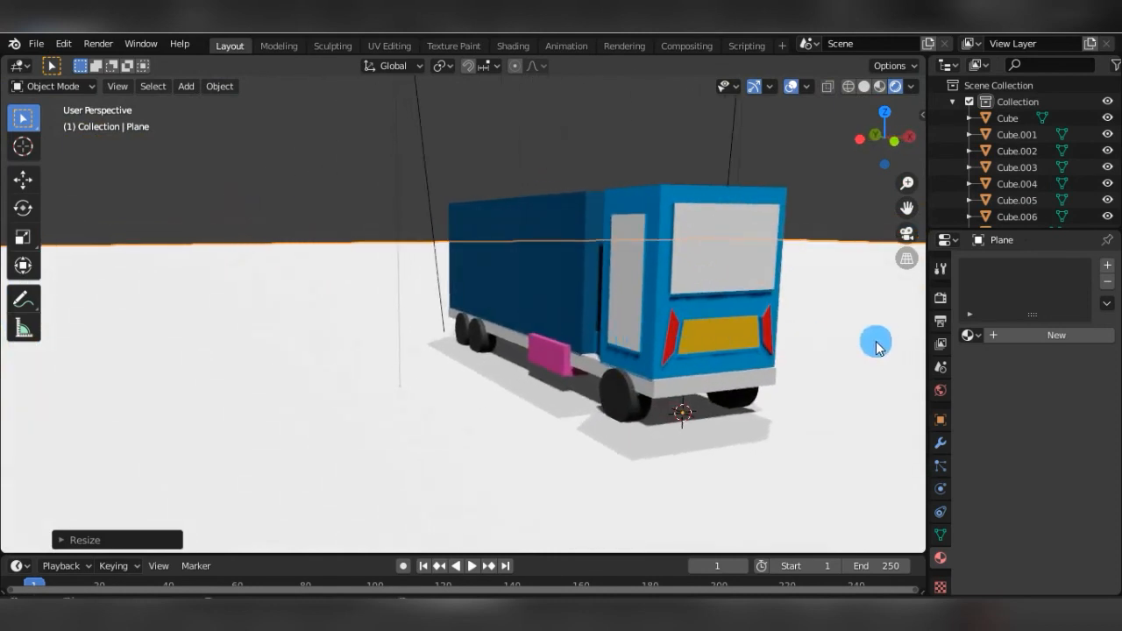
{"action": "left_click_drag", "start_coordinate": [907, 207], "coordinate": [733, 232]}
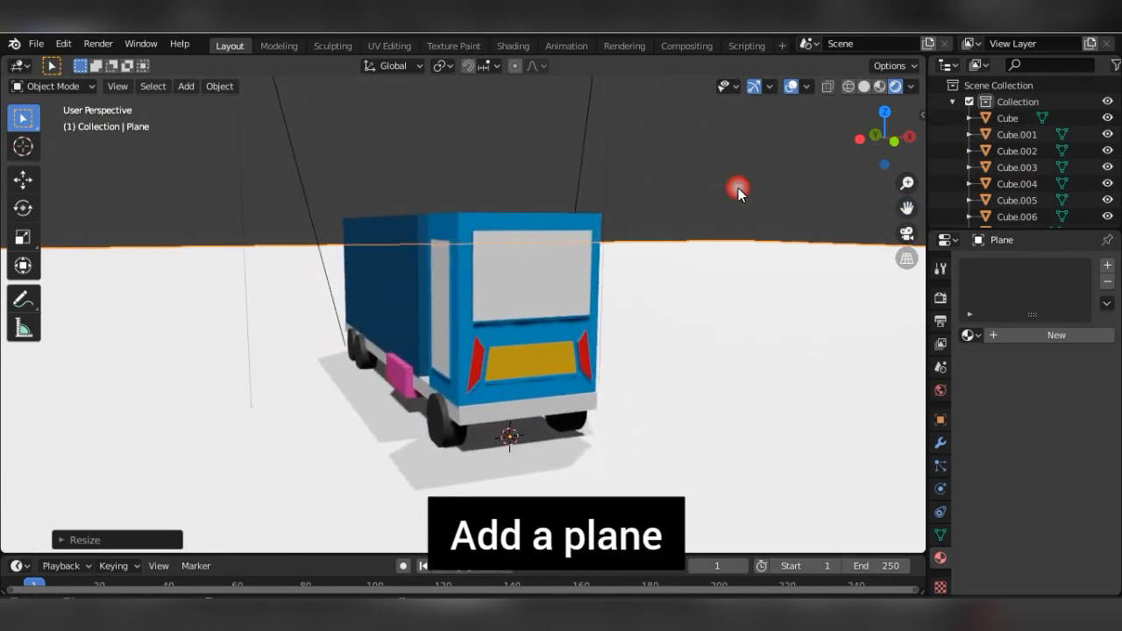
{"action": "middle_click_drag", "start_coordinate": [730, 197], "coordinate": [671, 259]}
{"action": "left_click", "coordinate": [882, 213]}
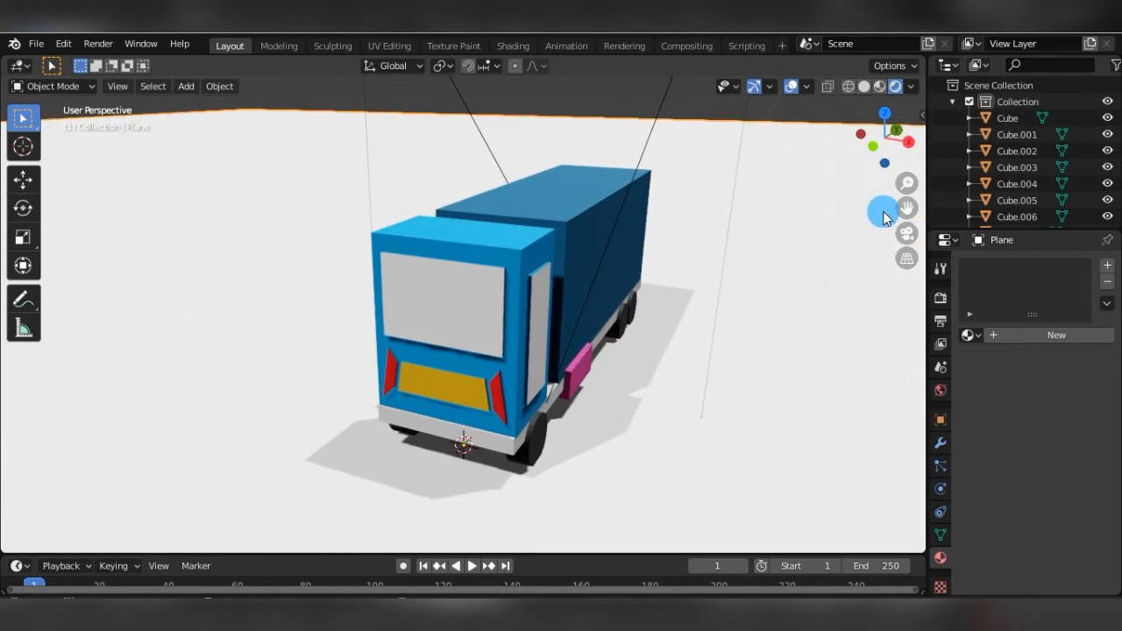
{"action": "left_click", "coordinate": [1026, 336]}
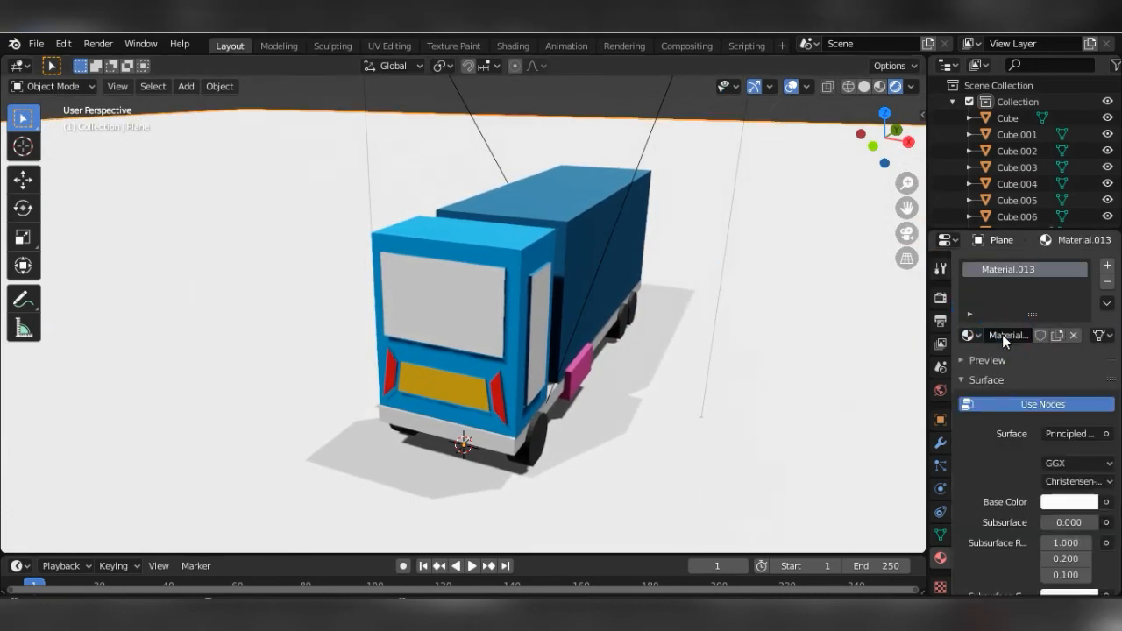
{"action": "left_click", "coordinate": [1075, 502]}
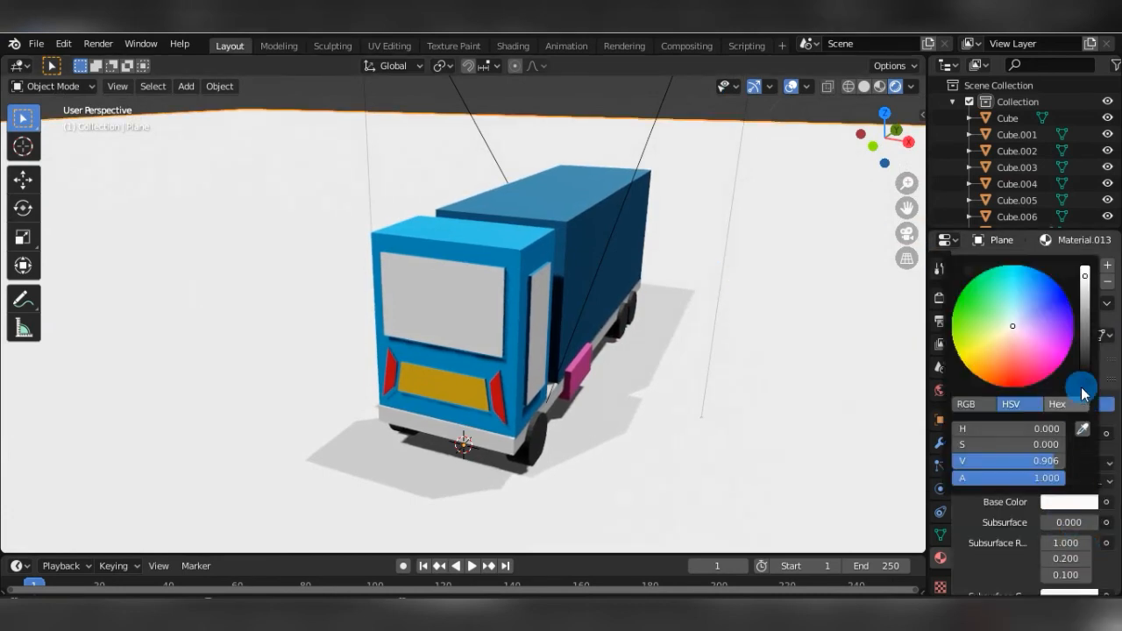